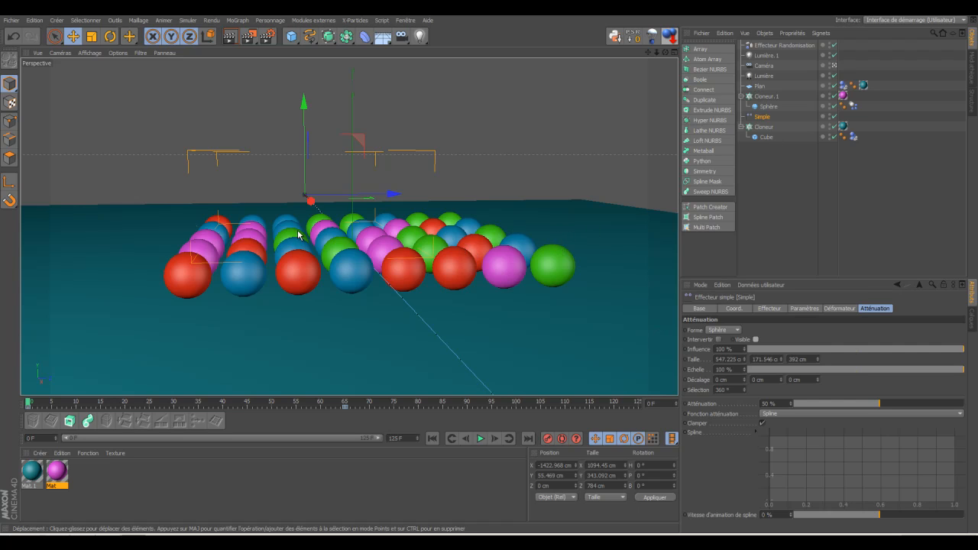
- Play the finished sphere animation, stop it and return to the first frame
left_click(481, 439)
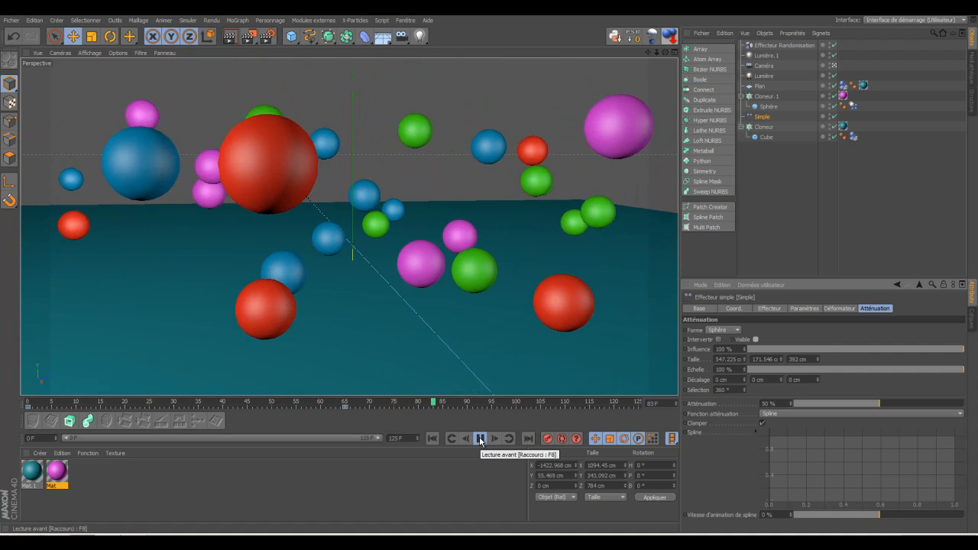
left_click(475, 439)
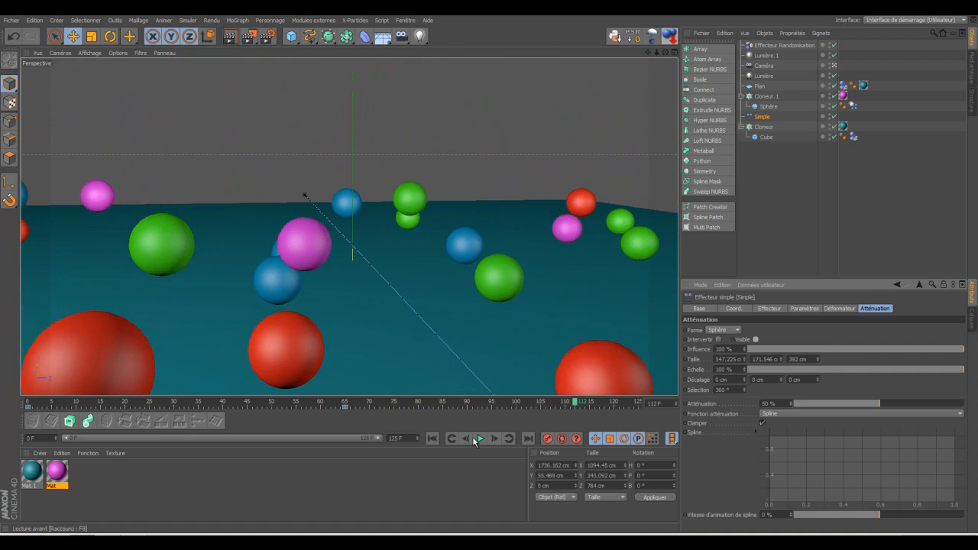
left_click(433, 440)
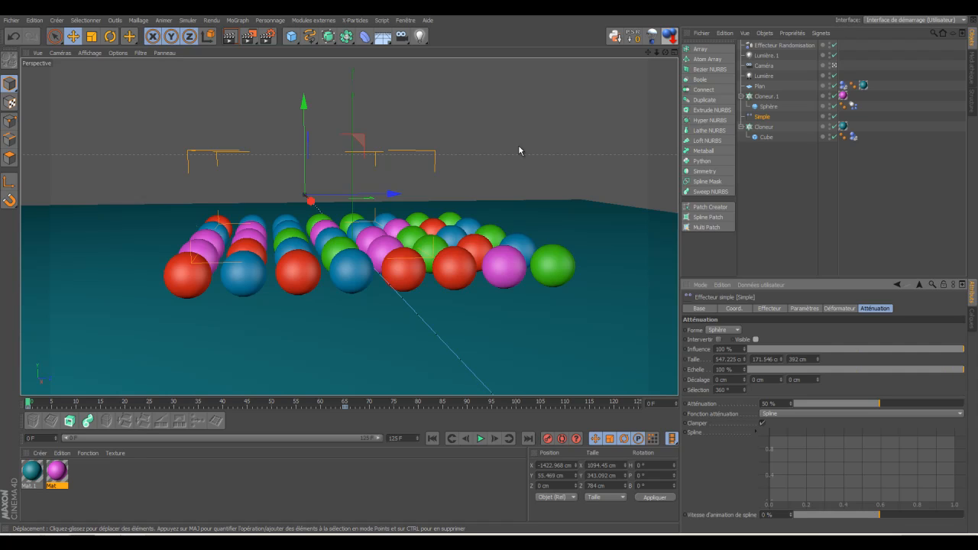
- Close the current project without saving its changes
left_click(11, 21)
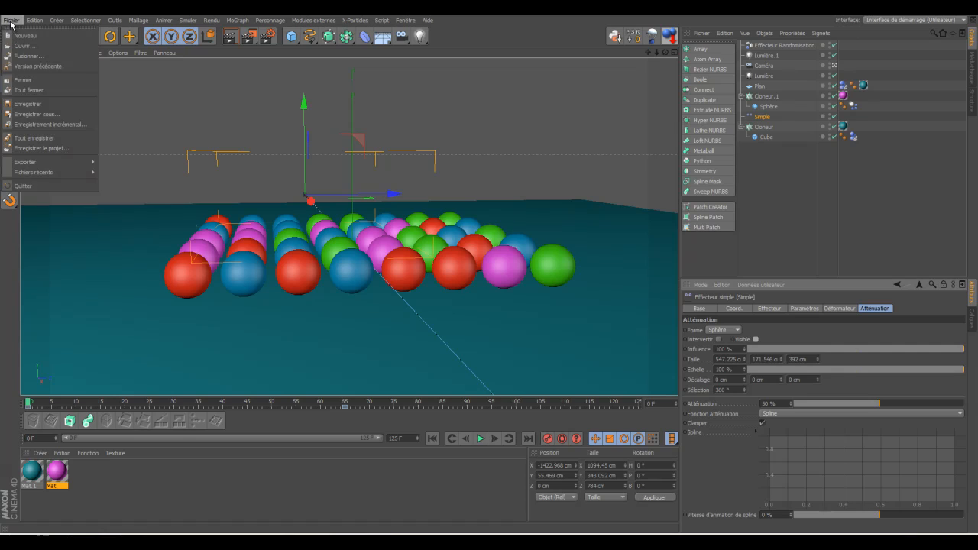
left_click(25, 81)
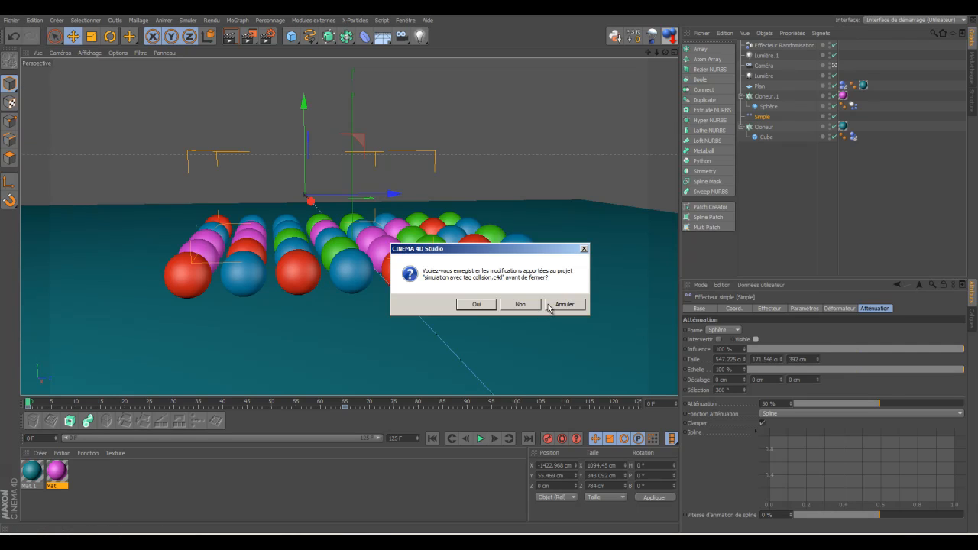
left_click(521, 305)
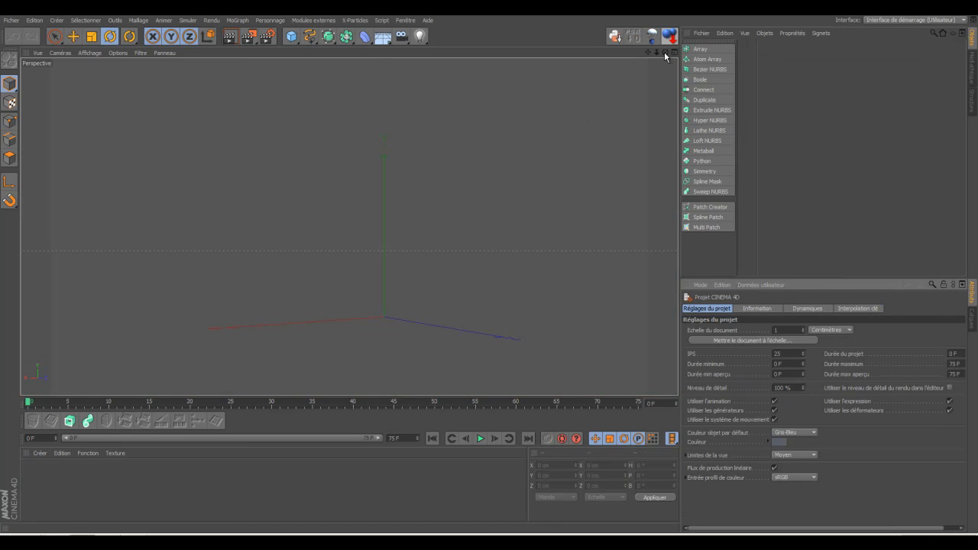
- Add a cube to the empty scene and reduce its height to about 88 cm
left_click_drag(665, 53, 489, 270)
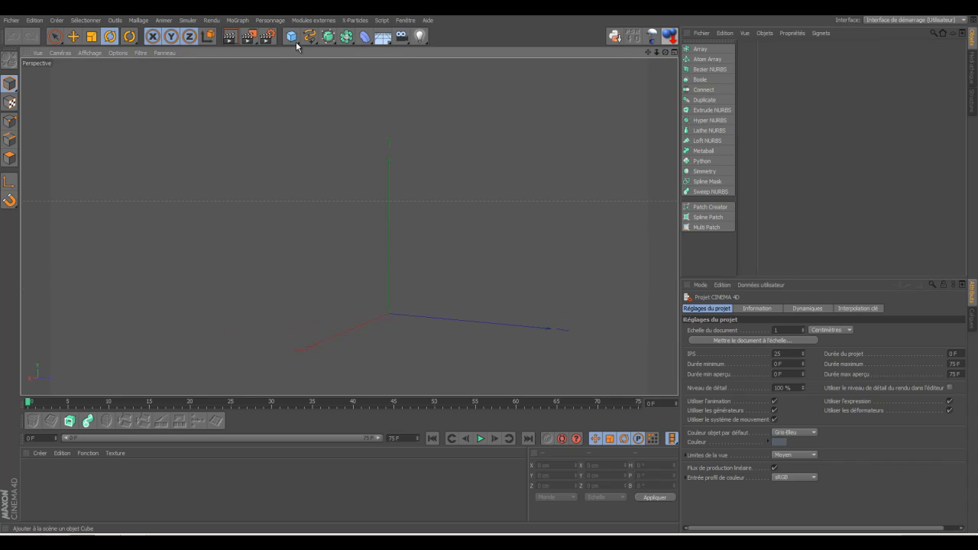
left_click_drag(292, 36, 417, 54)
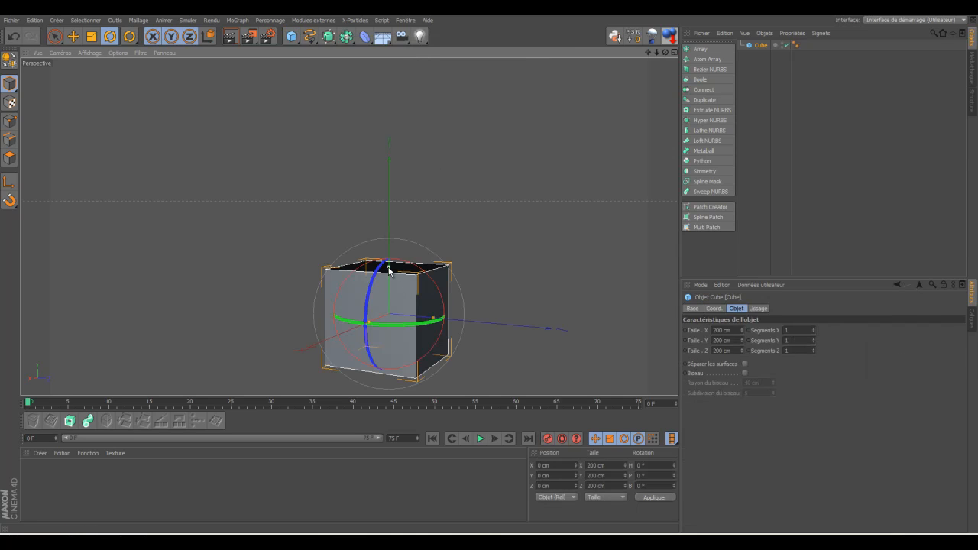
left_click_drag(389, 270, 389, 296)
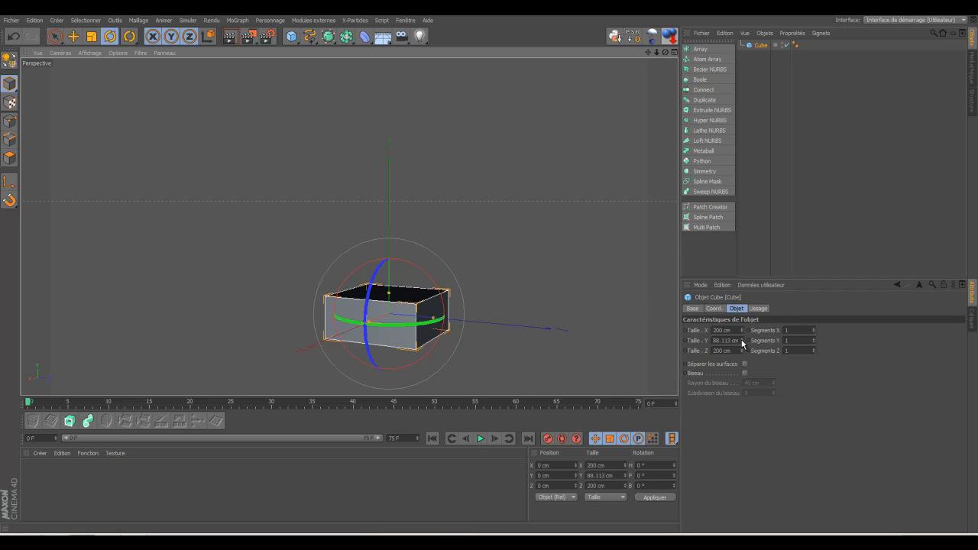
- Set the cube's size to 20 cm in X, 15 cm in Y and 20 cm in Z
left_click(720, 330)
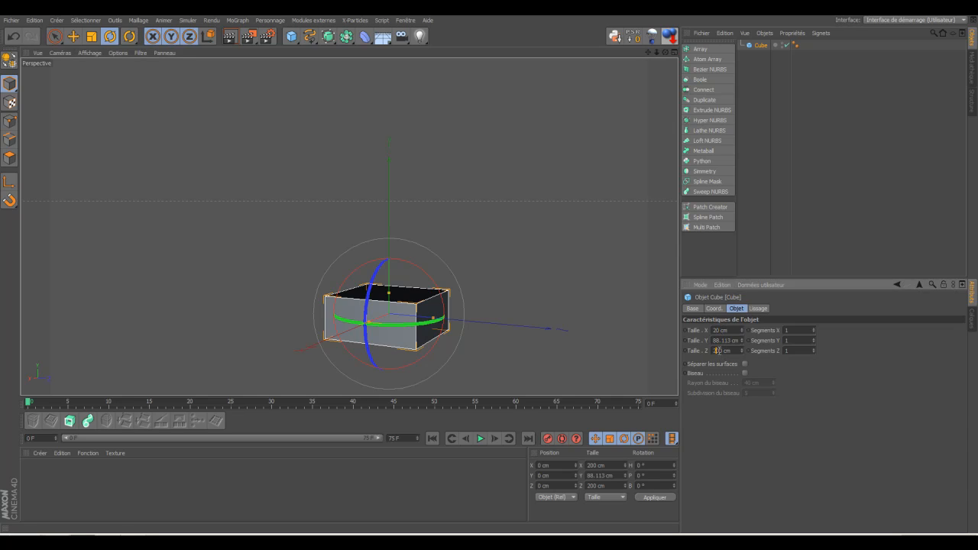
left_click(723, 351)
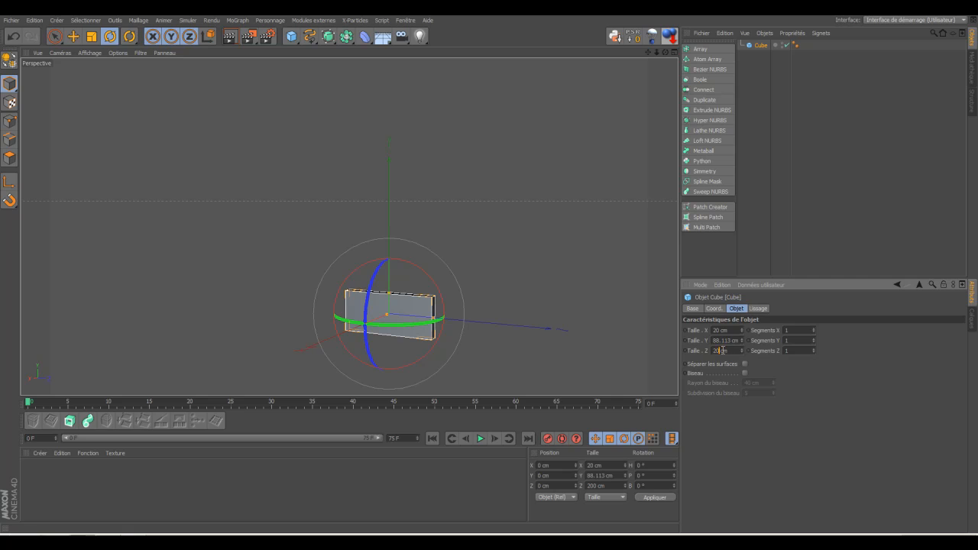
key("Return")
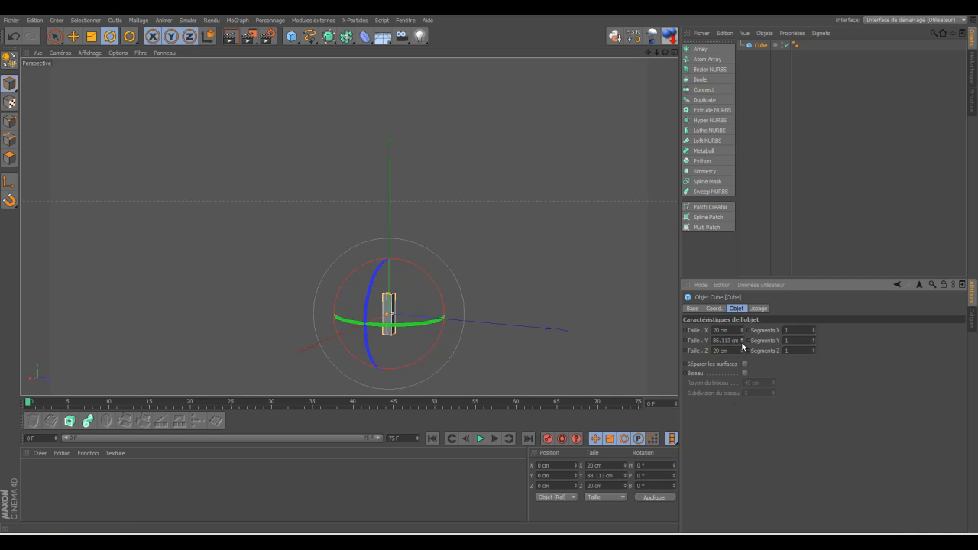
left_click_drag(742, 344, 742, 341)
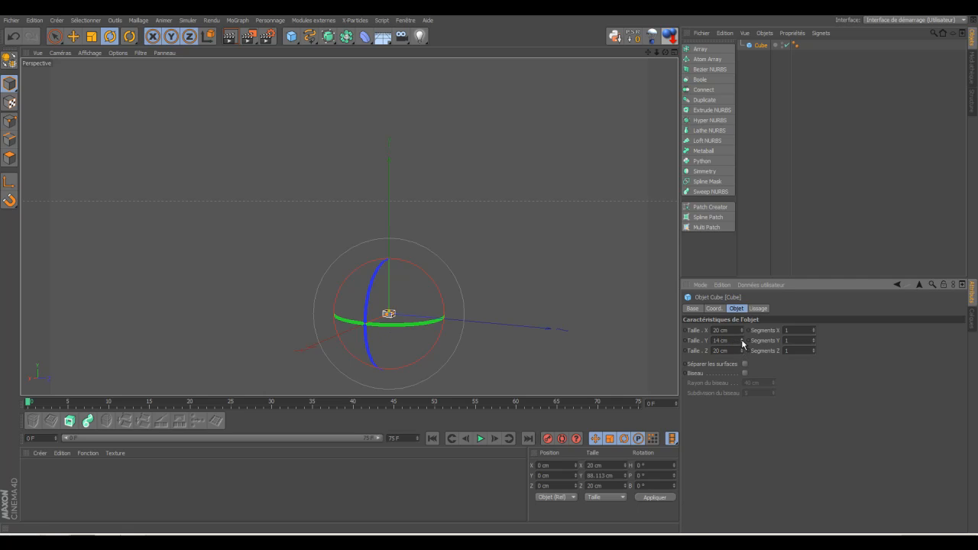
- Create a MoGraph Cloner and make the cube its child
left_click_drag(658, 53, 491, 273)
left_click_drag(649, 53, 490, 260)
left_click_drag(657, 54, 490, 274)
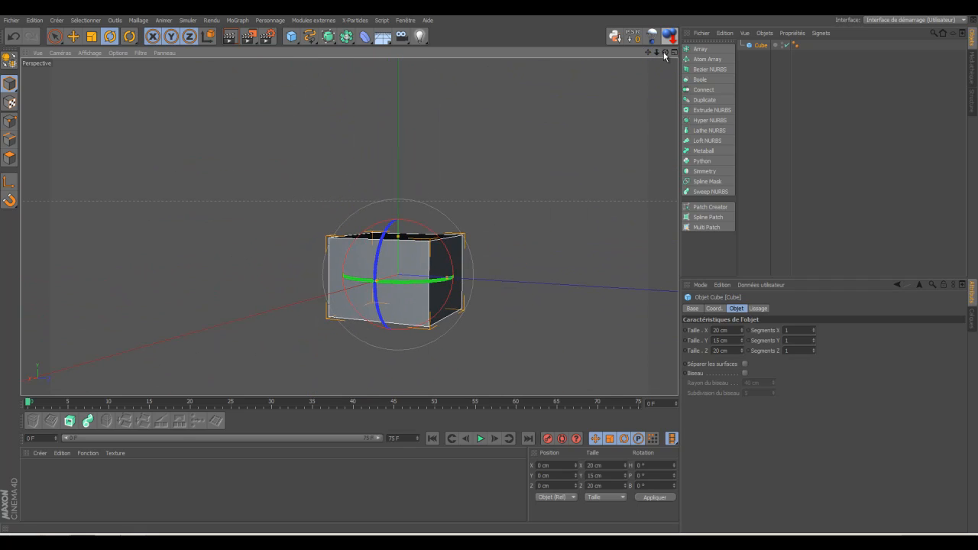
left_click_drag(665, 52, 489, 268)
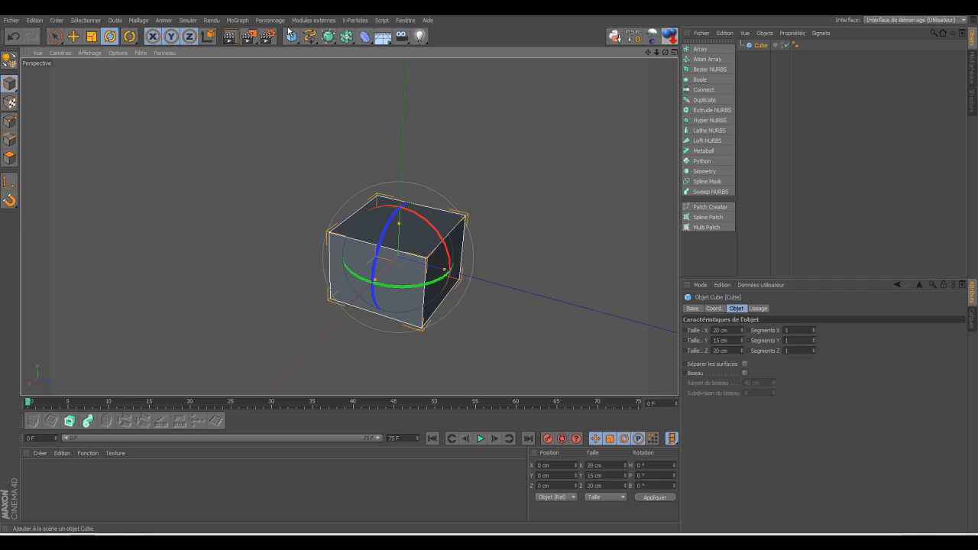
left_click(236, 20)
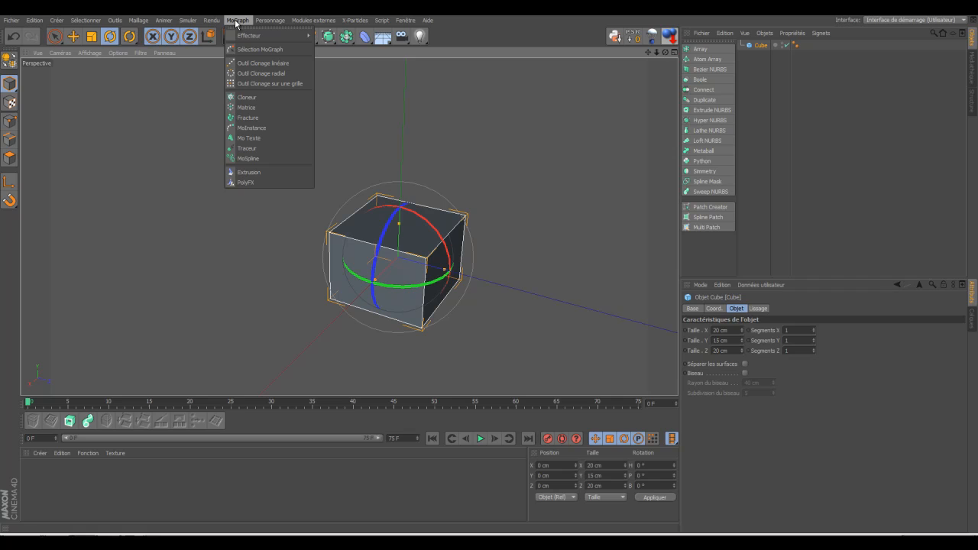
left_click(246, 98)
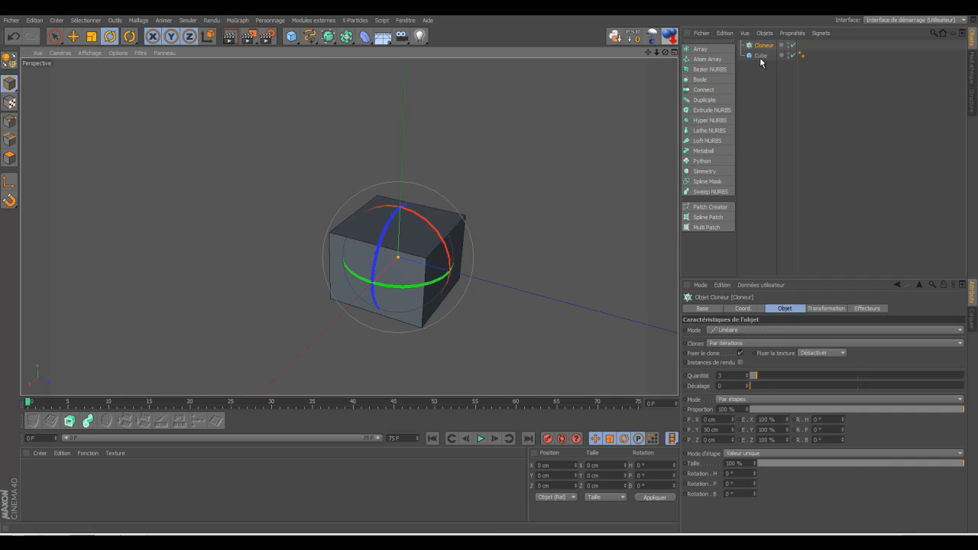
left_click_drag(760, 56, 765, 49)
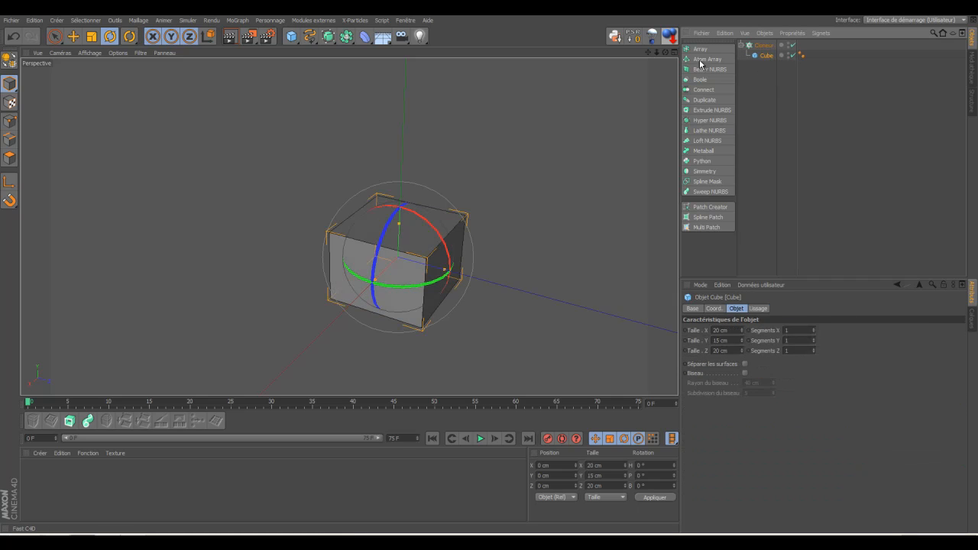
- Set the Cloner's distribution mode to Répartition sur une grille
left_click_drag(665, 53, 489, 268)
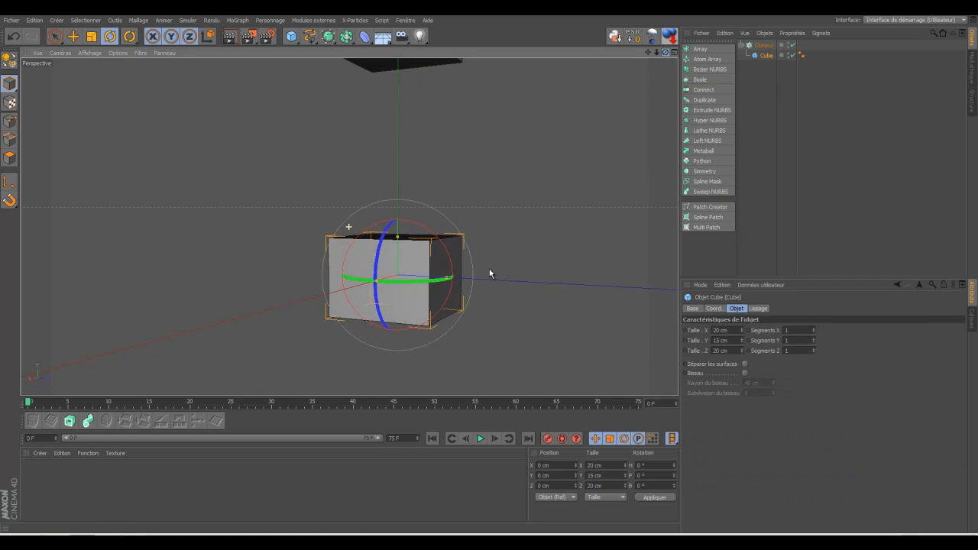
left_click_drag(656, 55, 490, 273)
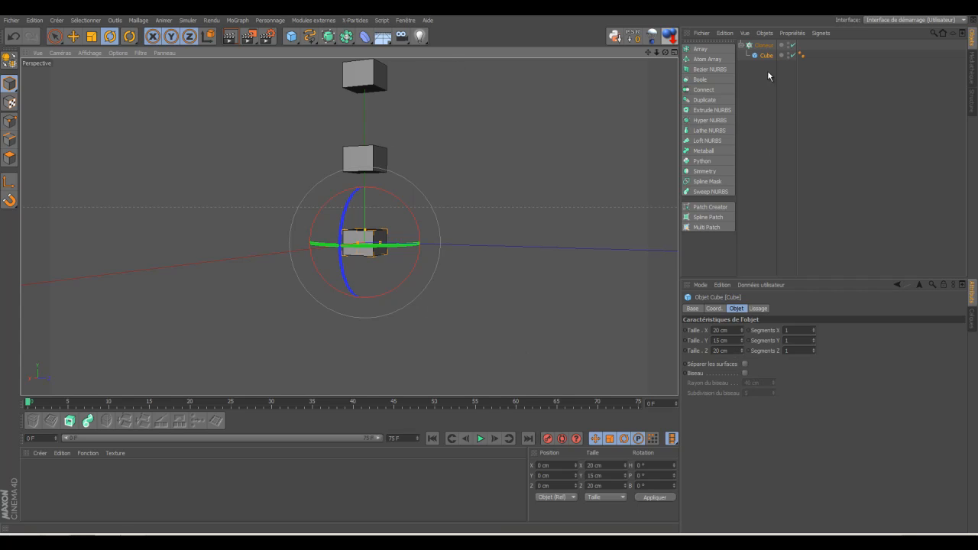
left_click(764, 46)
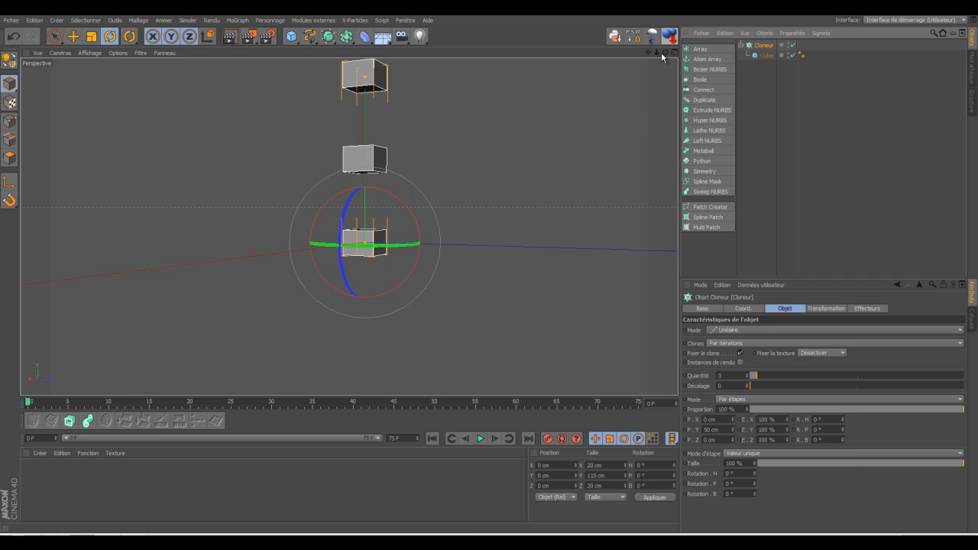
left_click_drag(666, 54, 489, 269)
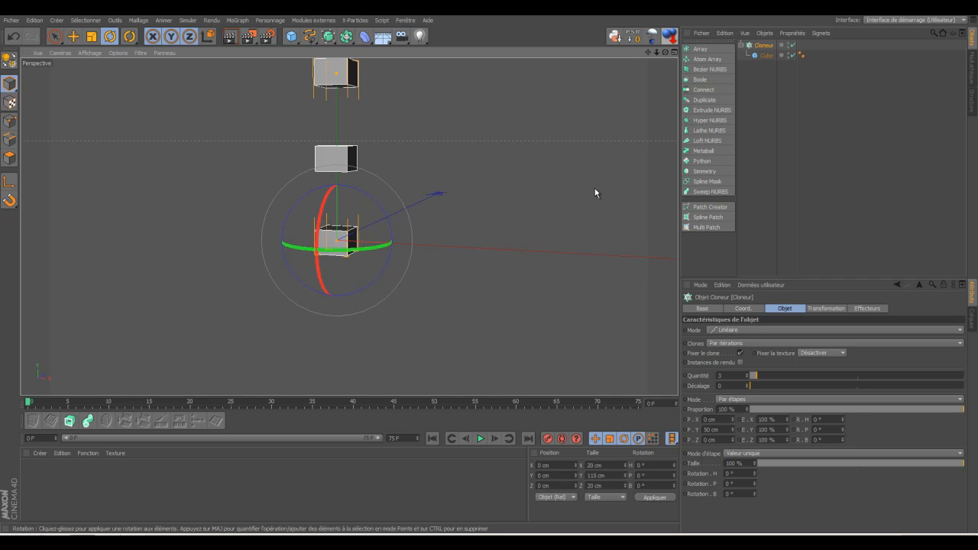
left_click(960, 331)
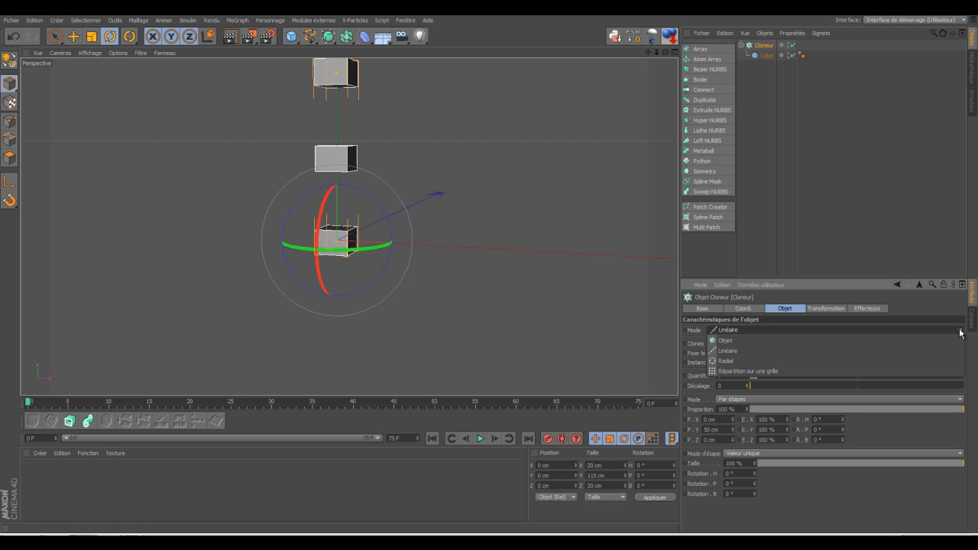
left_click(780, 372)
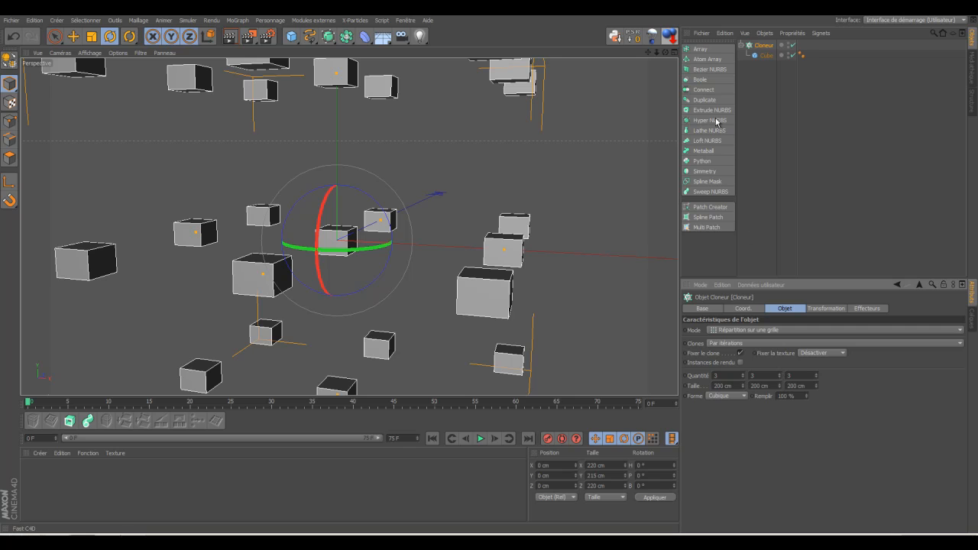
- Set the Cloner's grid count in Y to 1 for a single layer of cubes
mouse_move(657, 58)
left_mouse_down()
mouse_move(490, 271)
mouse_move(668, 55)
mouse_move(484, 273)
left_mouse_up()
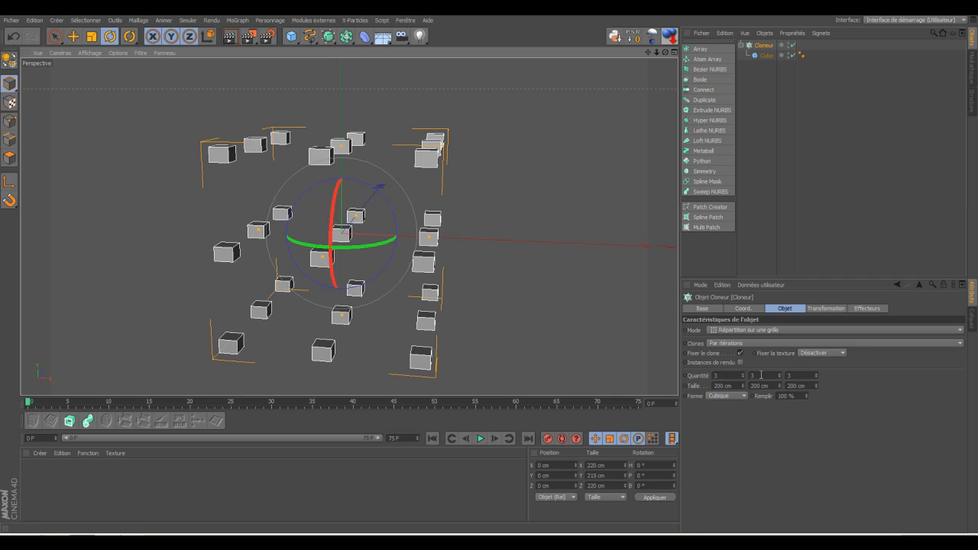
double_click(761, 375)
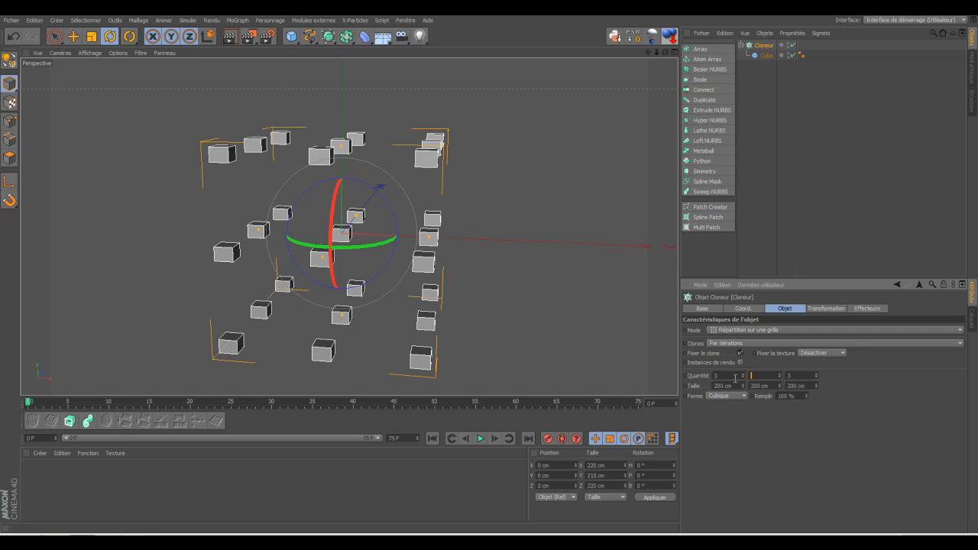
type("1")
key("Return")
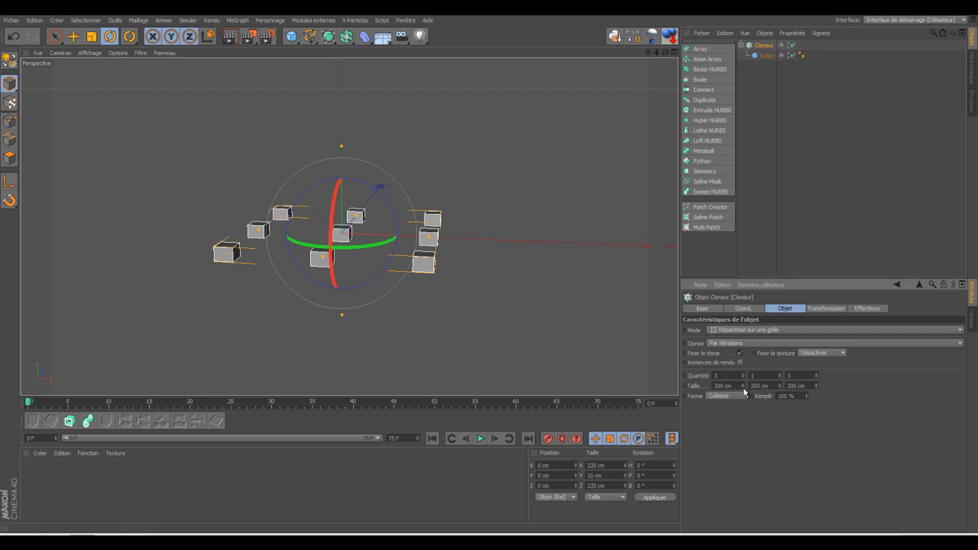
- Set the Cloner's grid size to 40 cm in both X and Z
left_click_drag(744, 390, 744, 393)
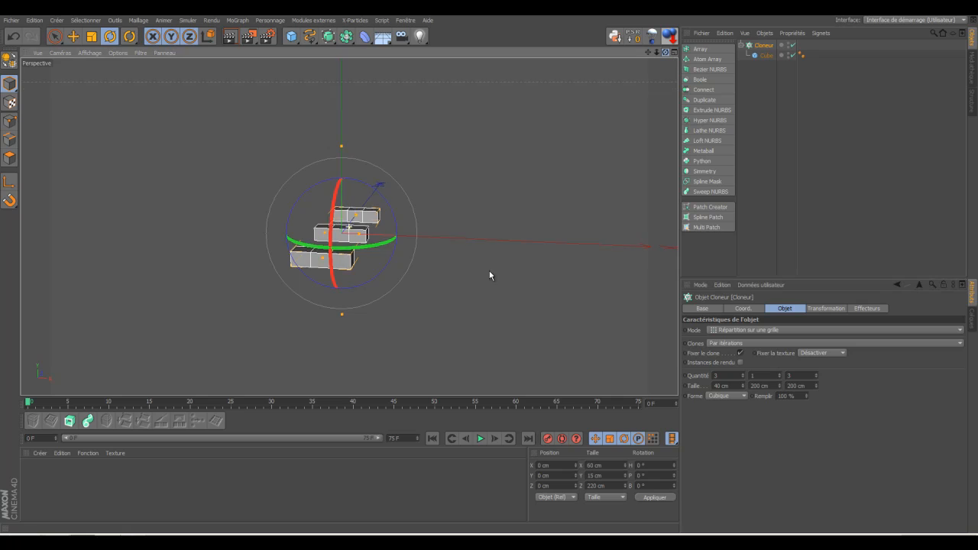
key("ctrl+shift+z")
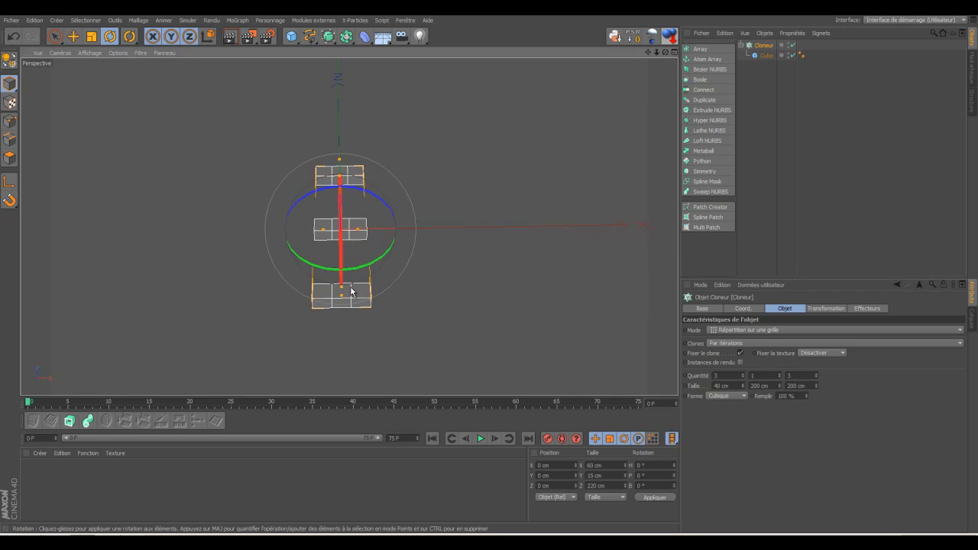
double_click(798, 386)
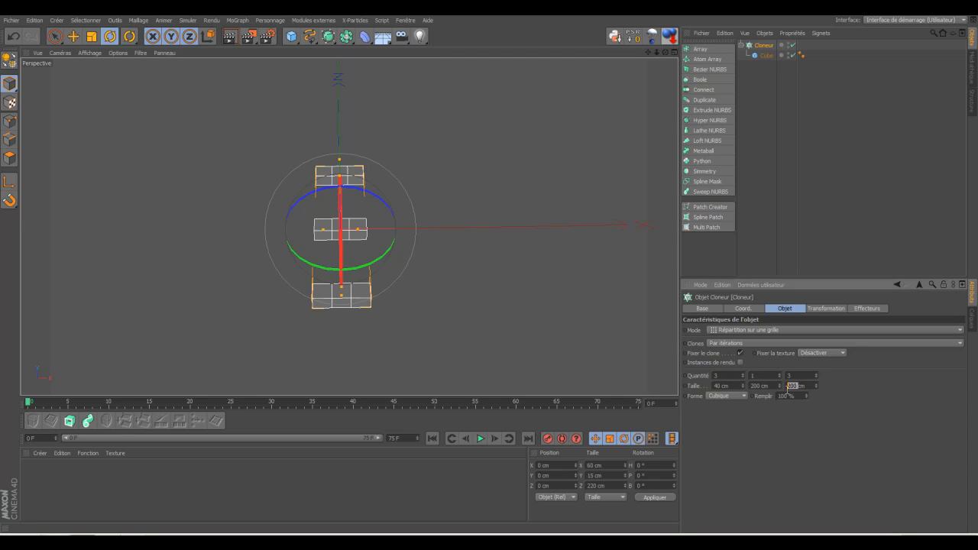
key("BackSpace")
type("40")
key("Return")
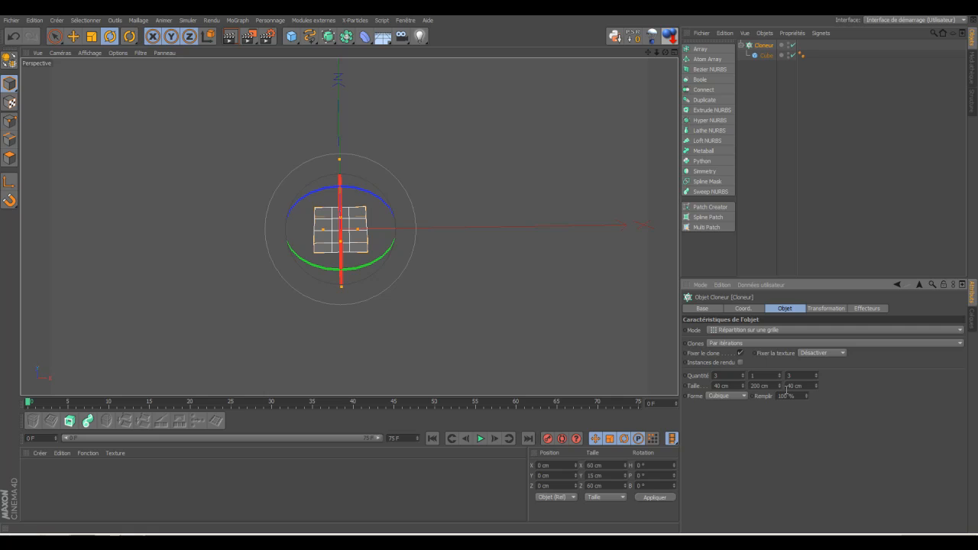
- Set the Cloner's grid count to 20 in X and Z and its X size to 800 cm
left_click_drag(665, 52, 492, 270)
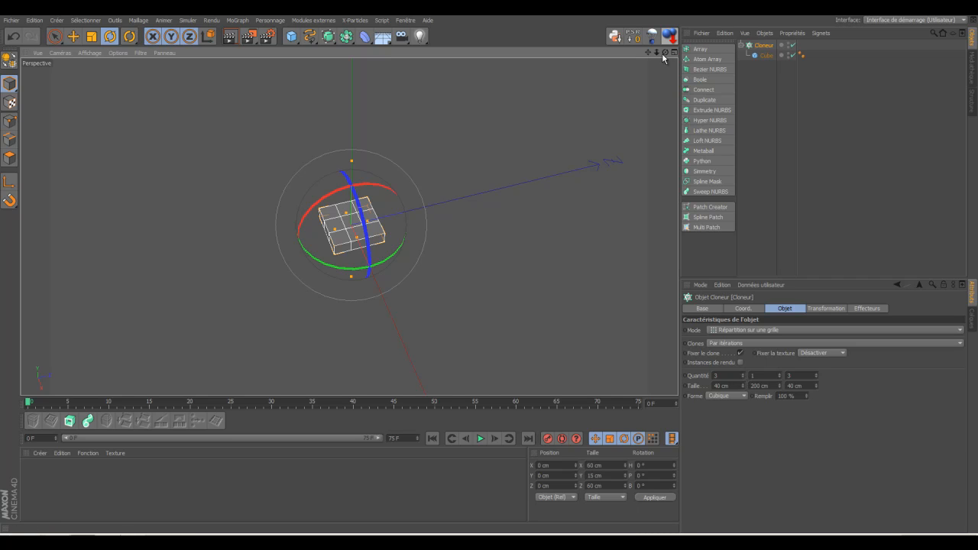
left_click_drag(665, 52, 489, 271)
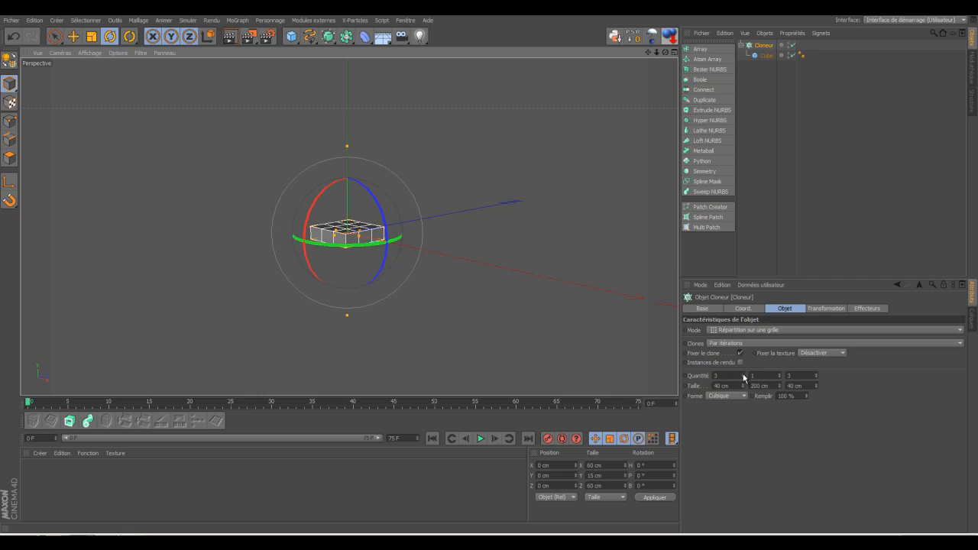
left_click_drag(743, 376, 745, 377)
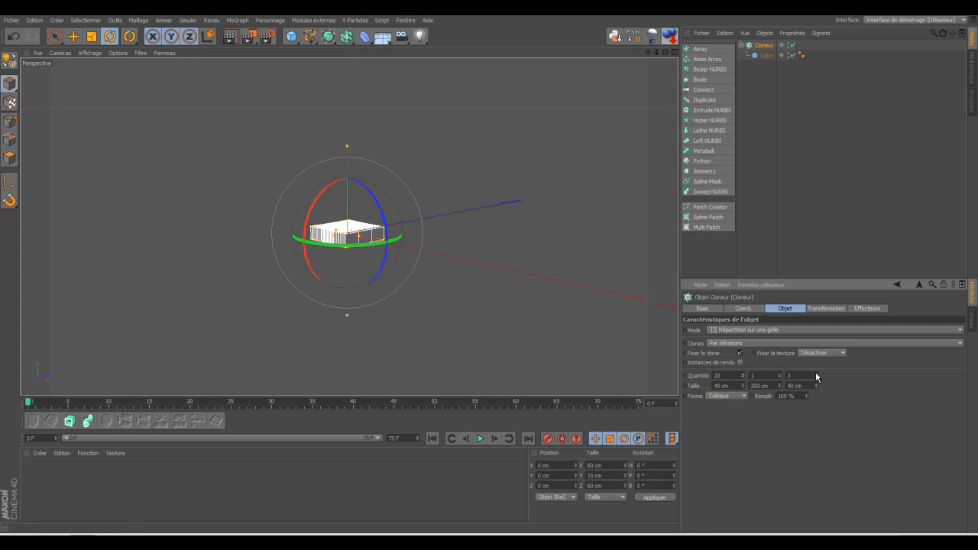
left_click_drag(815, 371, 814, 370)
type("80")
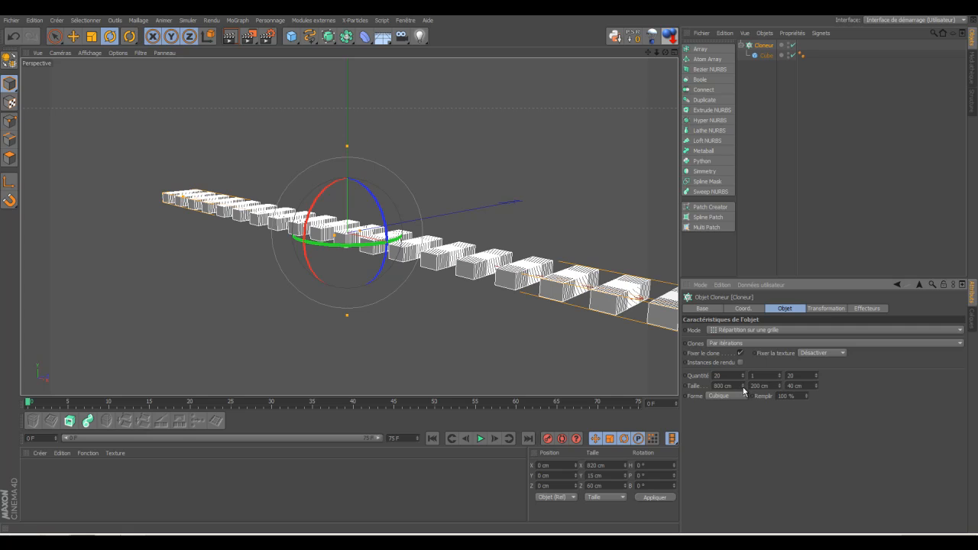
- Set the Cloner's grid size to 381 cm in X and Z so the cubes sit edge to edge
mouse_move(743, 388)
left_mouse_down()
mouse_move(742, 434)
mouse_move(742, 396)
left_mouse_up()
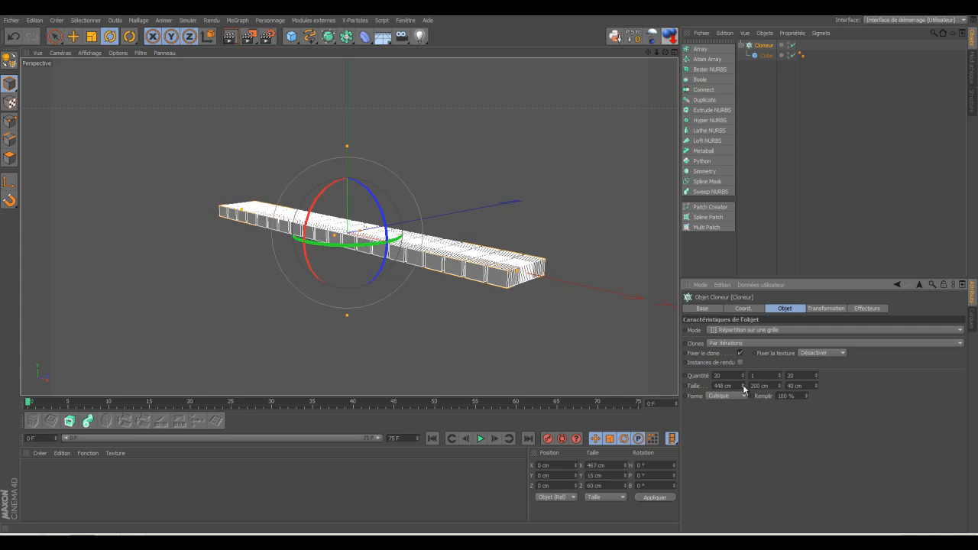
left_click_drag(743, 388, 745, 392)
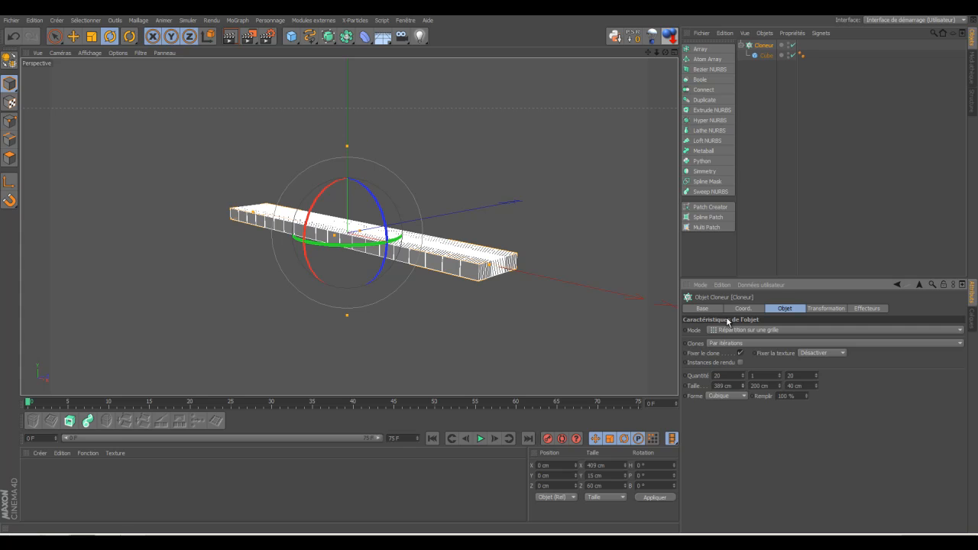
mouse_move(657, 52)
left_mouse_down()
mouse_move(490, 272)
mouse_move(489, 257)
left_mouse_up()
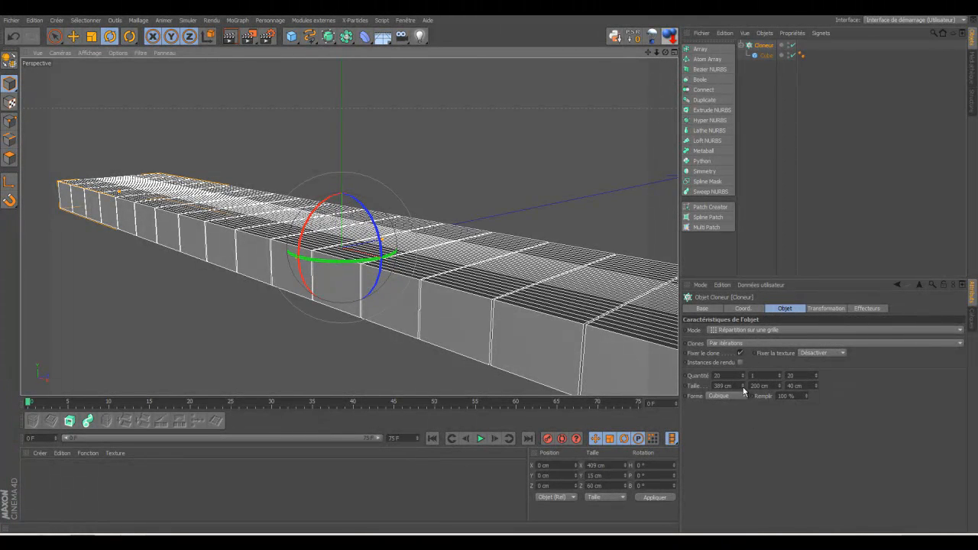
left_click_drag(742, 390, 743, 391)
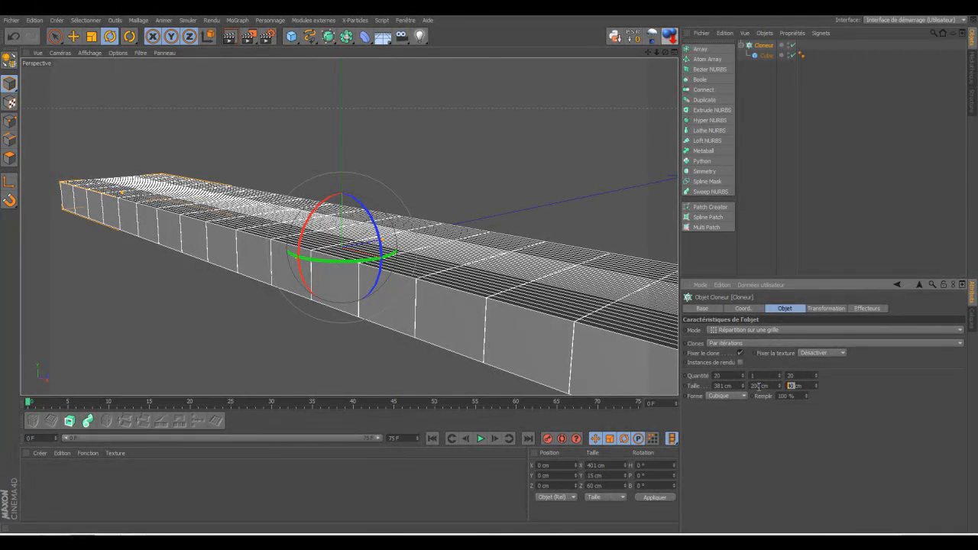
type("381")
key("Return")
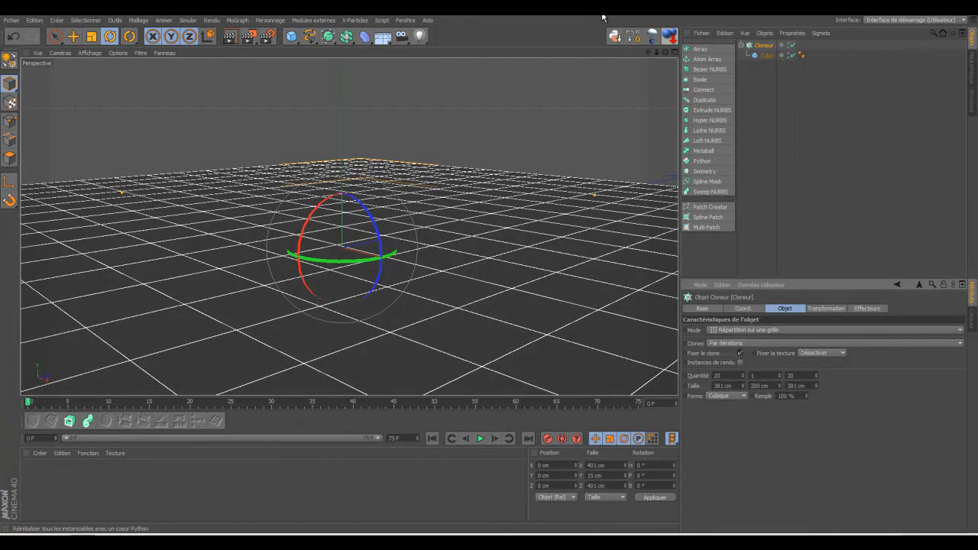
mouse_move(657, 52)
left_mouse_down()
mouse_move(491, 306)
mouse_move(492, 346)
mouse_move(495, 270)
left_mouse_up()
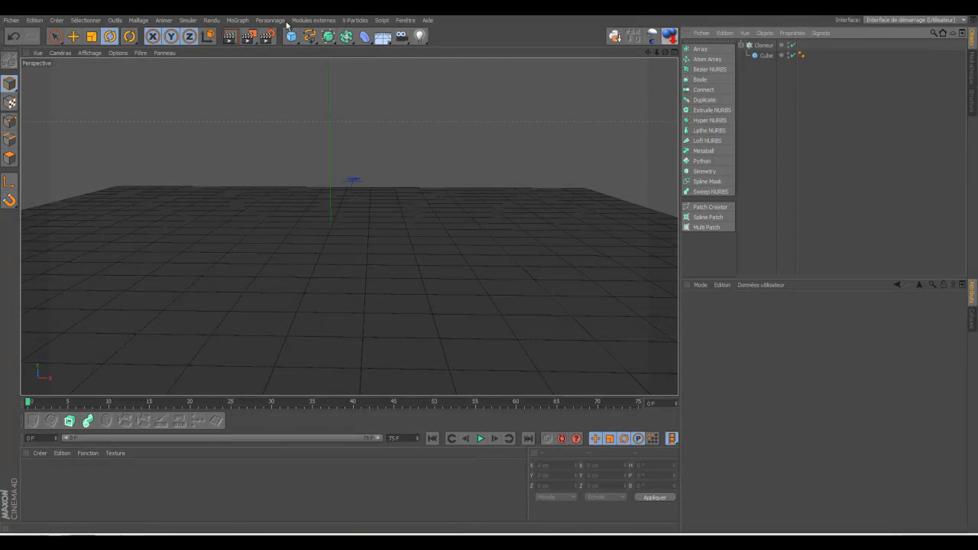
- Add a MoGraph Simple effector to the scene
left_click(237, 20)
mouse_move(239, 36)
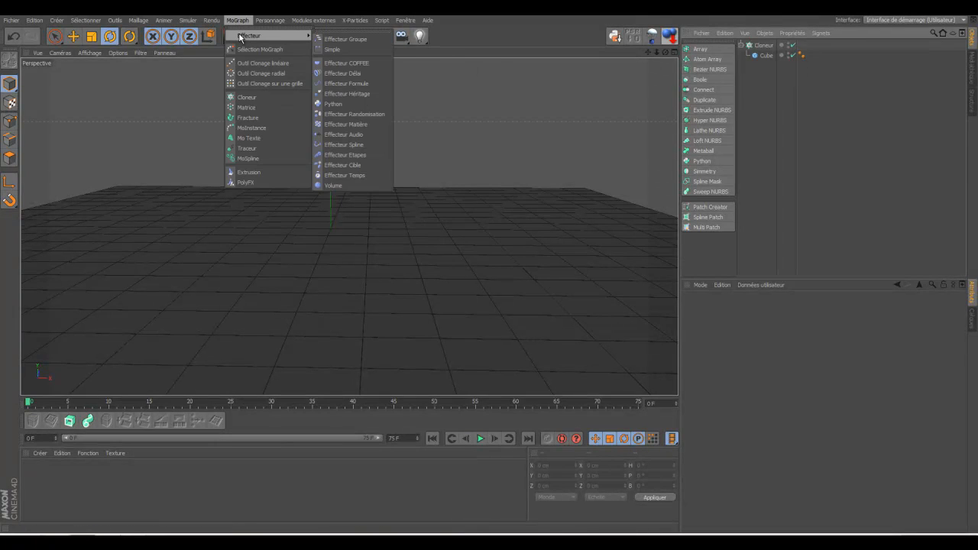
left_click(360, 48)
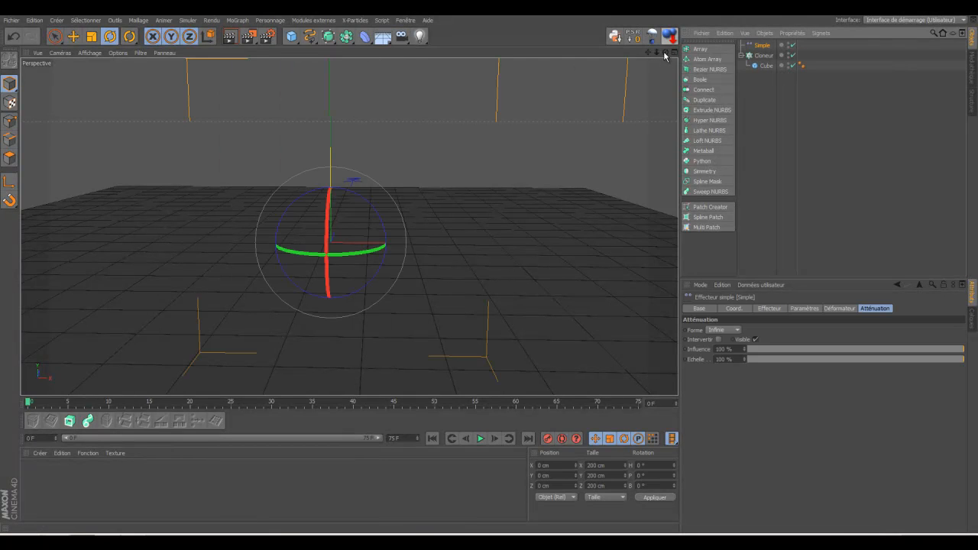
- Review the Simple effector's effector, parameter, deformer and falloff settings
left_click(853, 308)
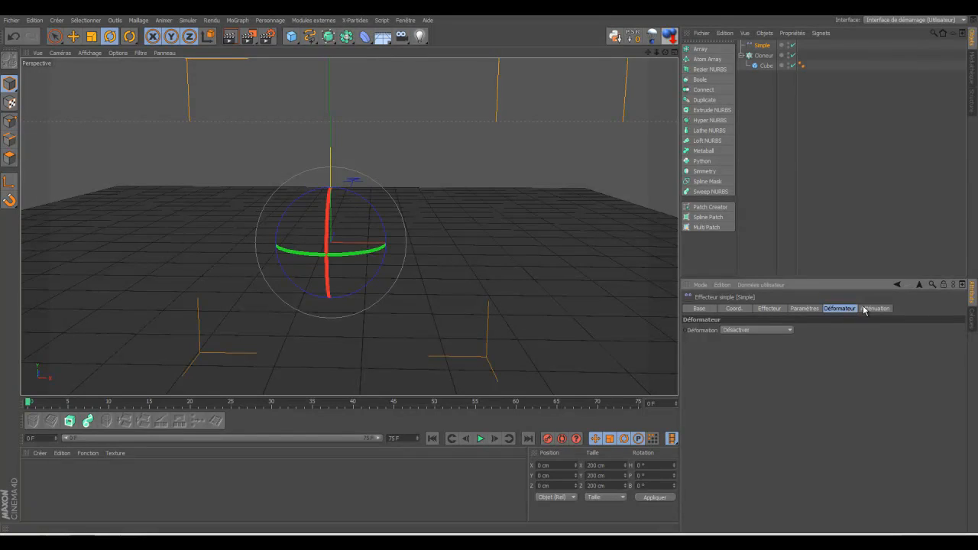
left_click(864, 309)
left_click(815, 309)
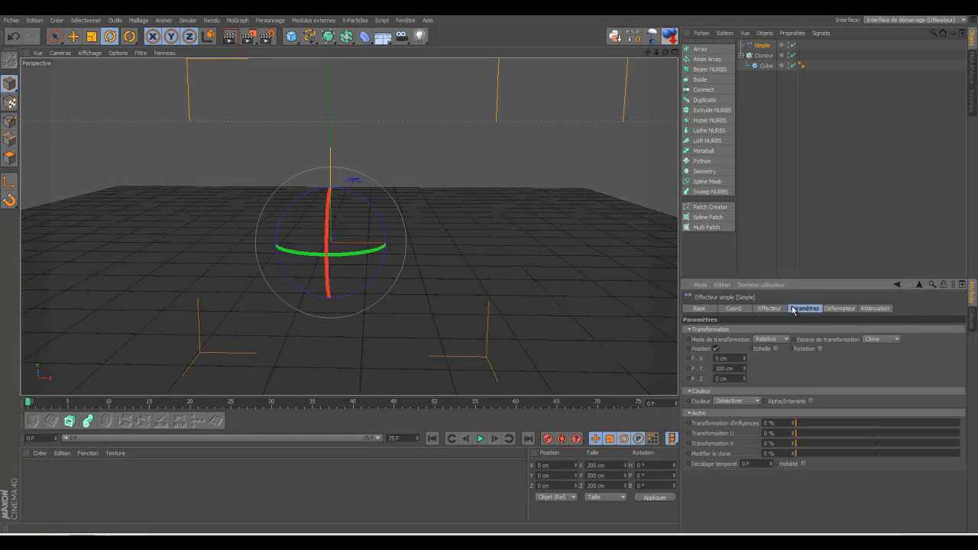
left_click(780, 310)
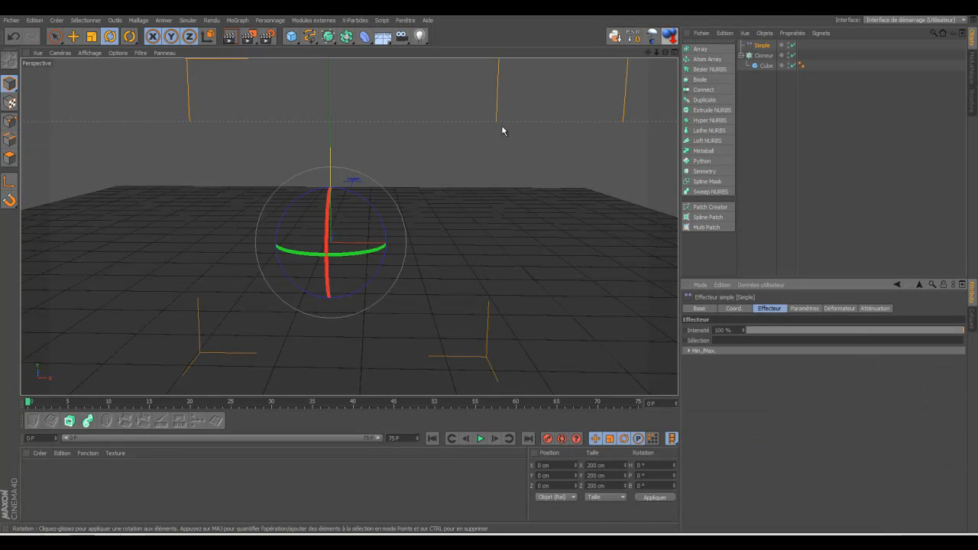
left_click_drag(659, 59, 491, 275)
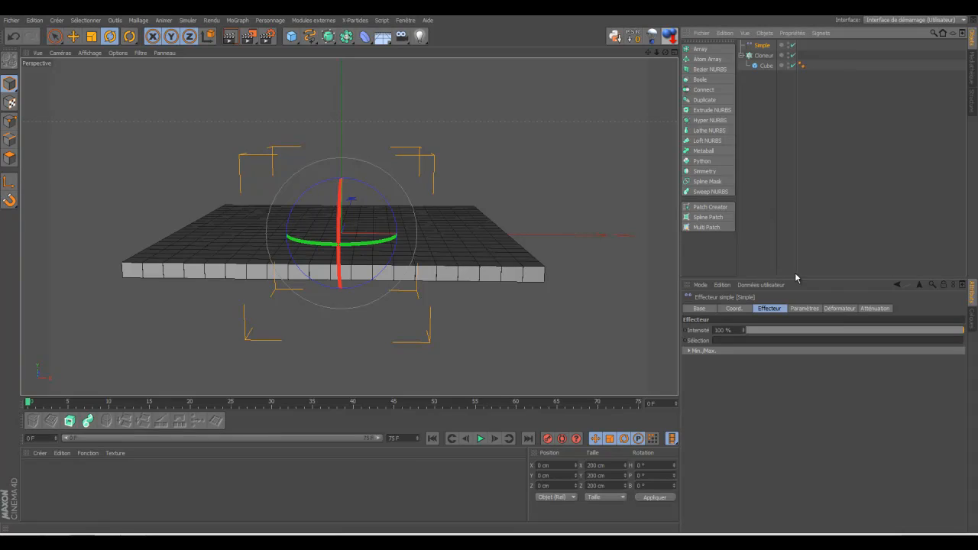
left_click(804, 308)
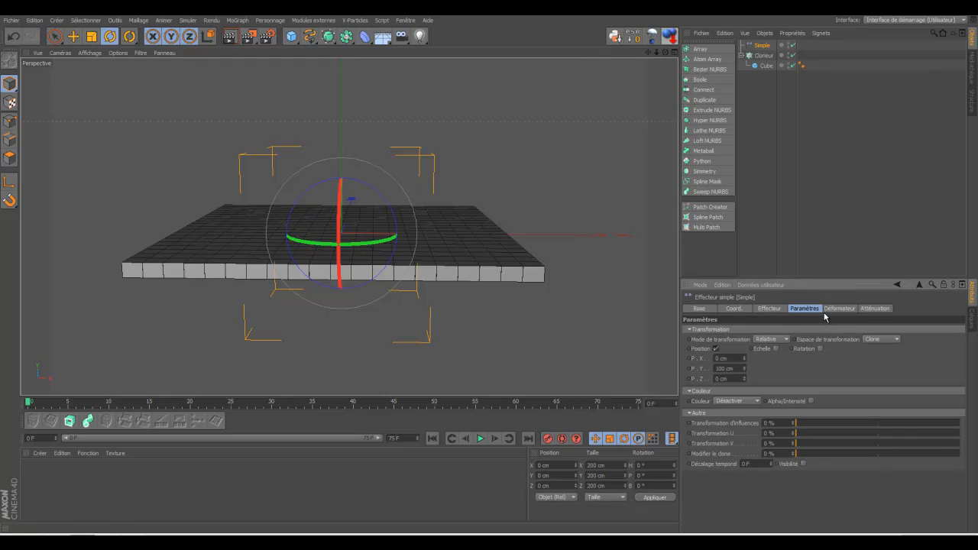
left_click(837, 309)
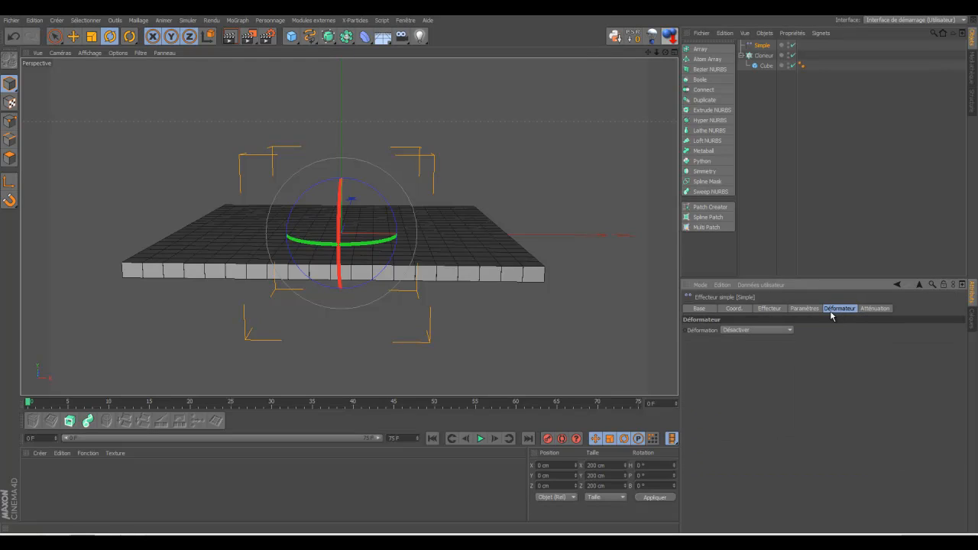
- Set the Simple effector's falloff shape to Sphère, with a size of 60 cm in Y and 46 cm in Z
left_click(872, 309)
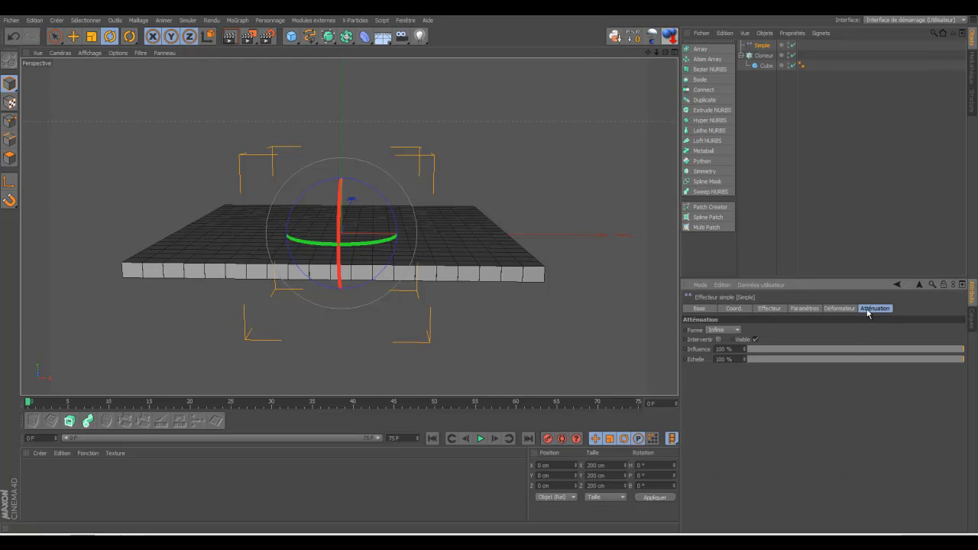
left_click(738, 331)
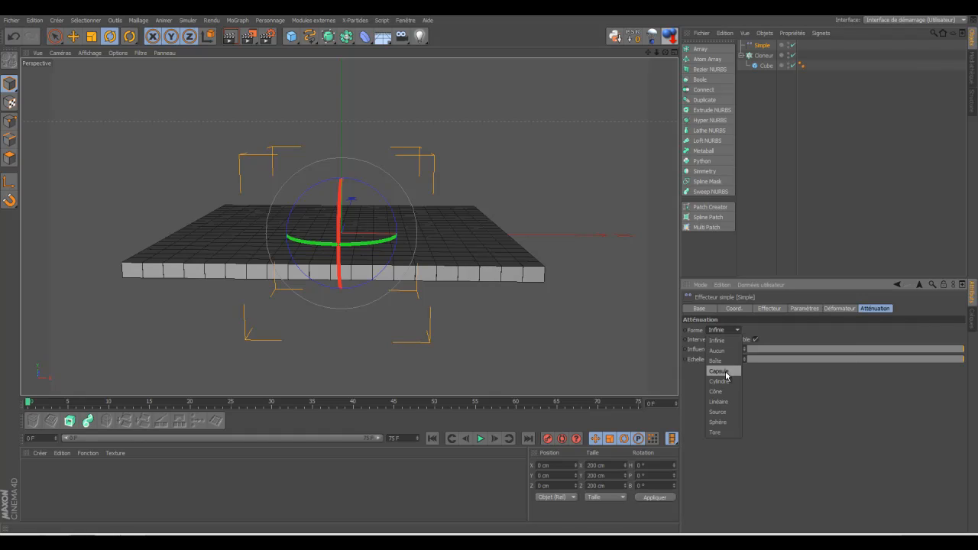
left_click(724, 422)
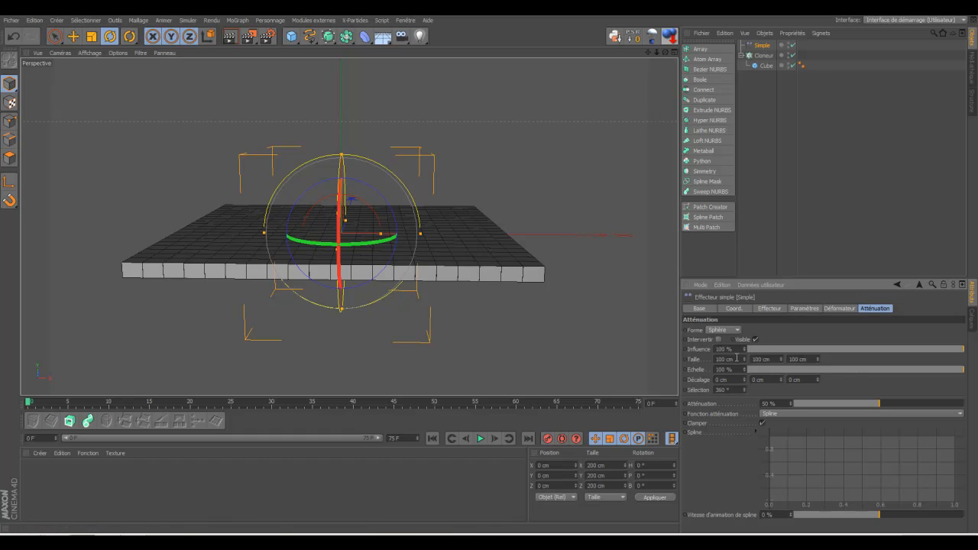
left_click_drag(782, 361, 713, 121)
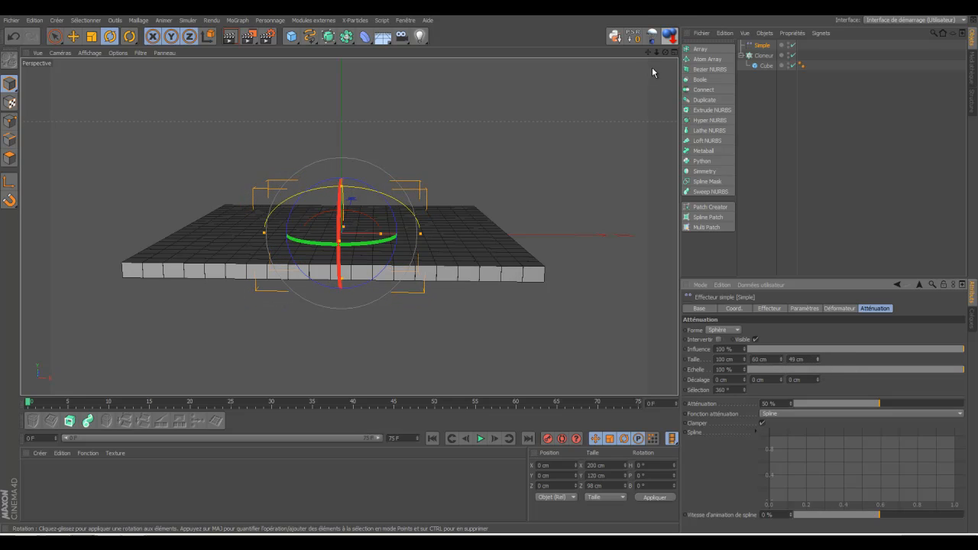
left_click_drag(664, 52, 487, 269)
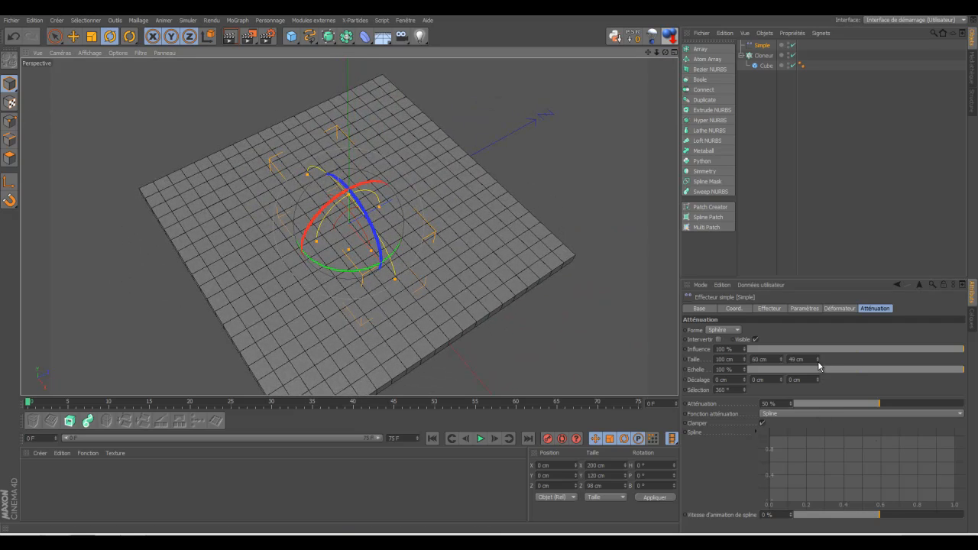
left_click_drag(819, 363, 818, 363)
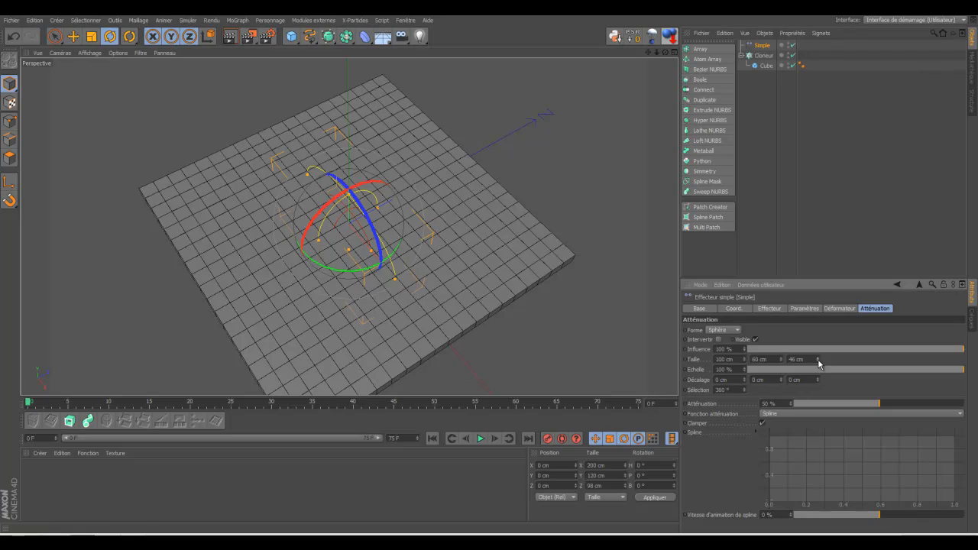
- Assign the Simple effector to the Cloner's list of effectors
left_click(764, 55)
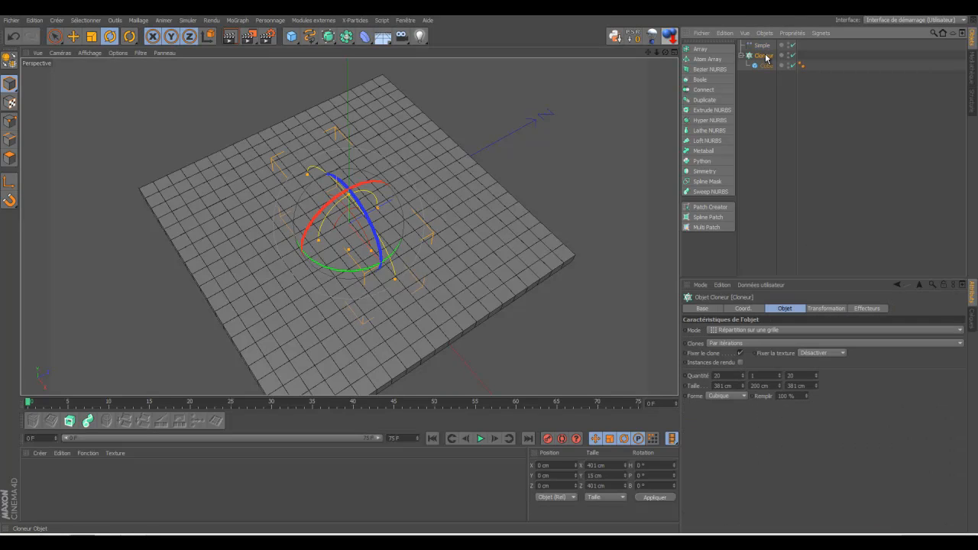
left_click(858, 310)
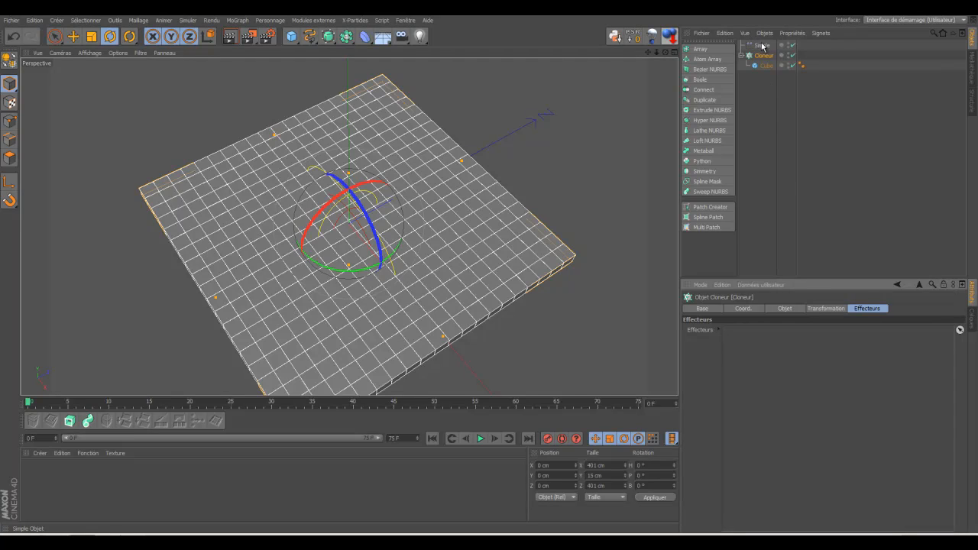
left_click_drag(762, 47, 794, 370)
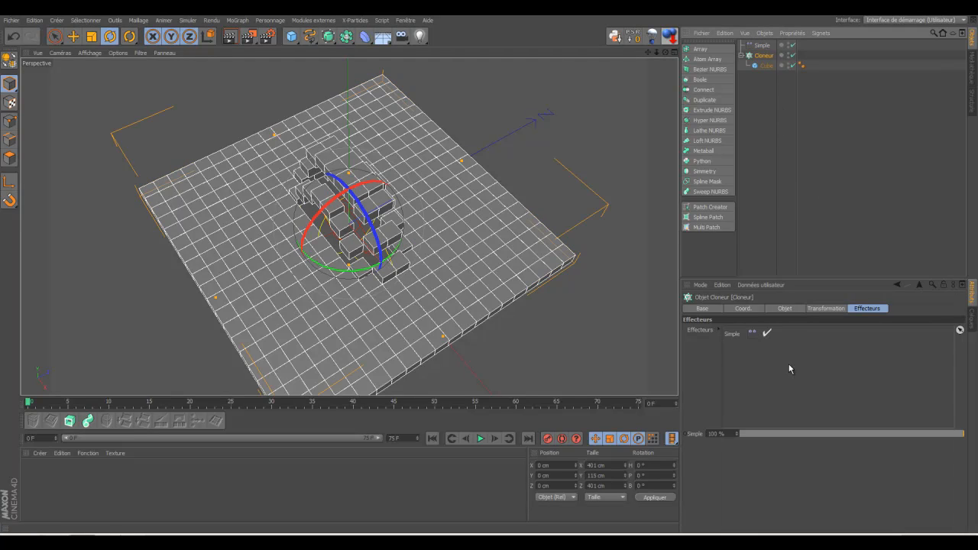
left_click_drag(493, 229, 502, 269, "alt")
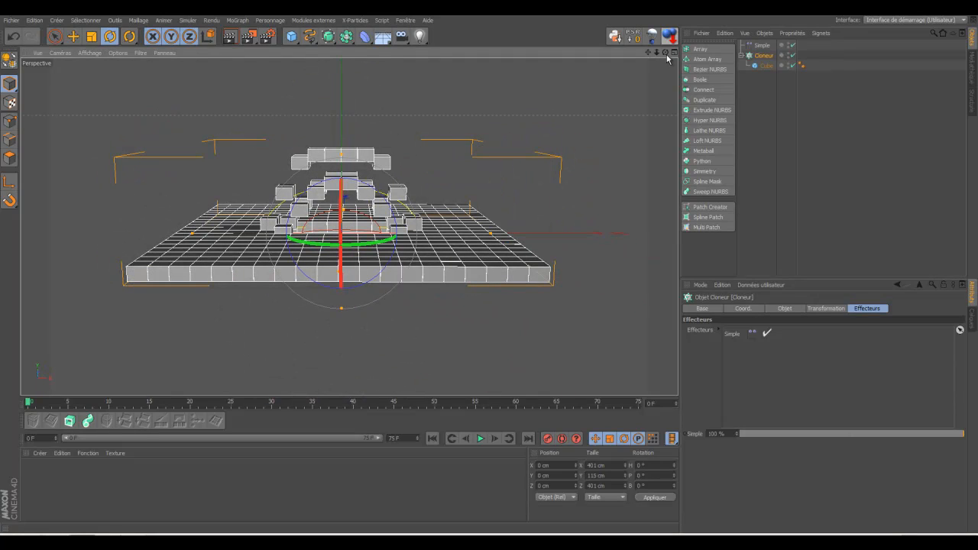
- Try a falloff scale (Echelle) of 58 % on the Simple effector
left_click(763, 46)
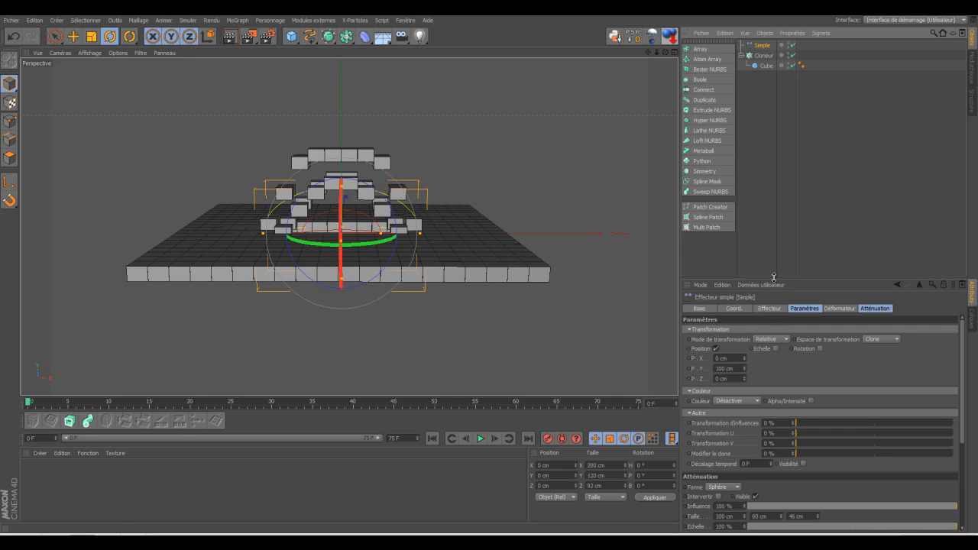
left_click_drag(774, 280, 774, 150)
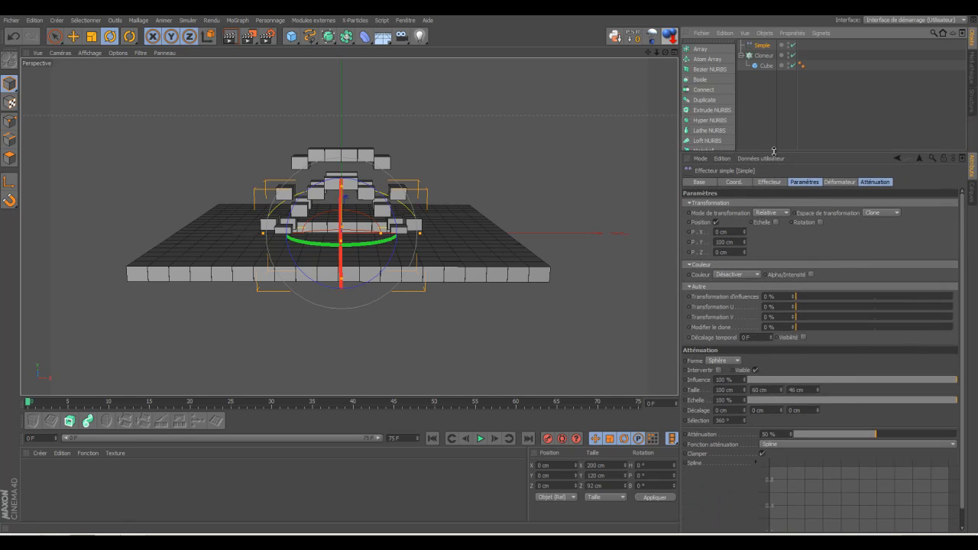
left_click(840, 183)
left_click(862, 183)
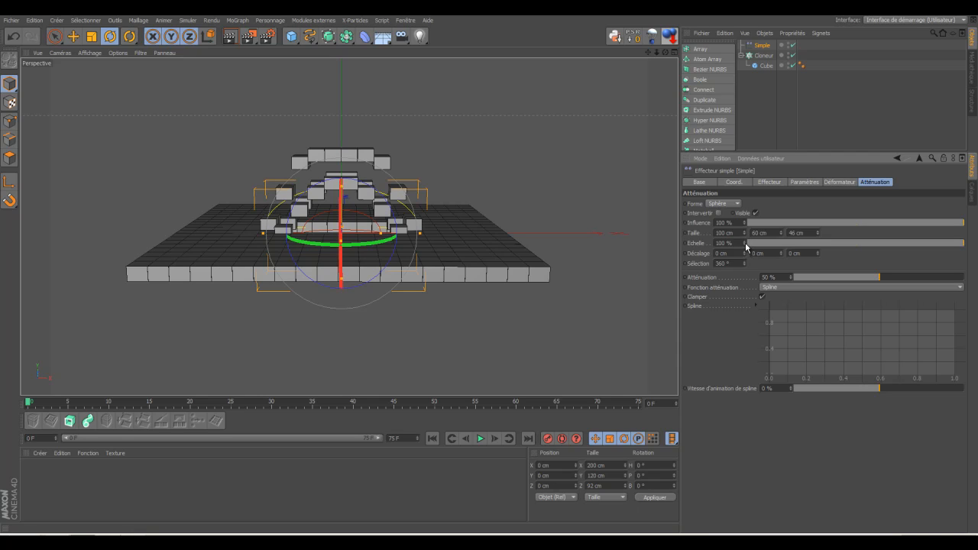
left_click_drag(963, 244, 874, 252)
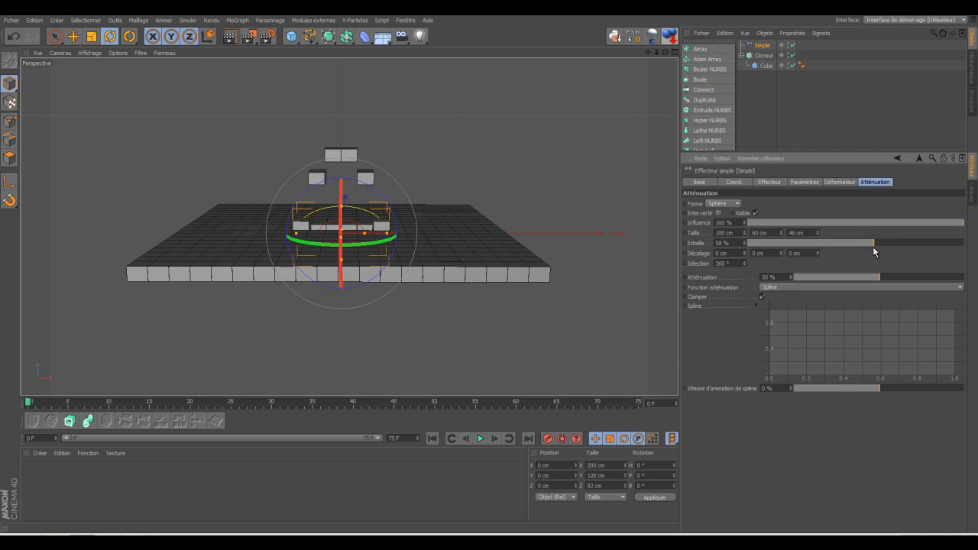
left_click(642, 288)
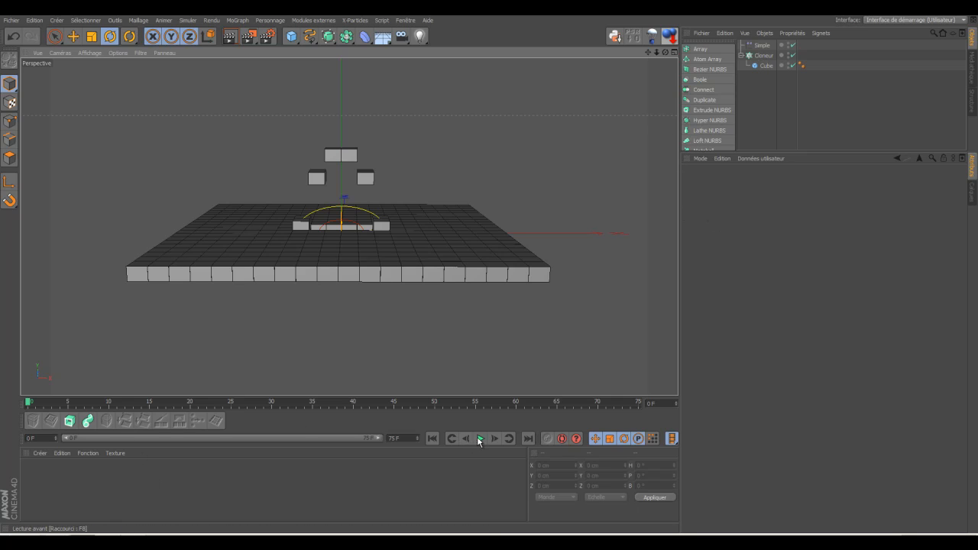
- Adjust the Simple effector's falloff to a scale (Echelle) of 89 % and an influence of 24 %
left_click(761, 48)
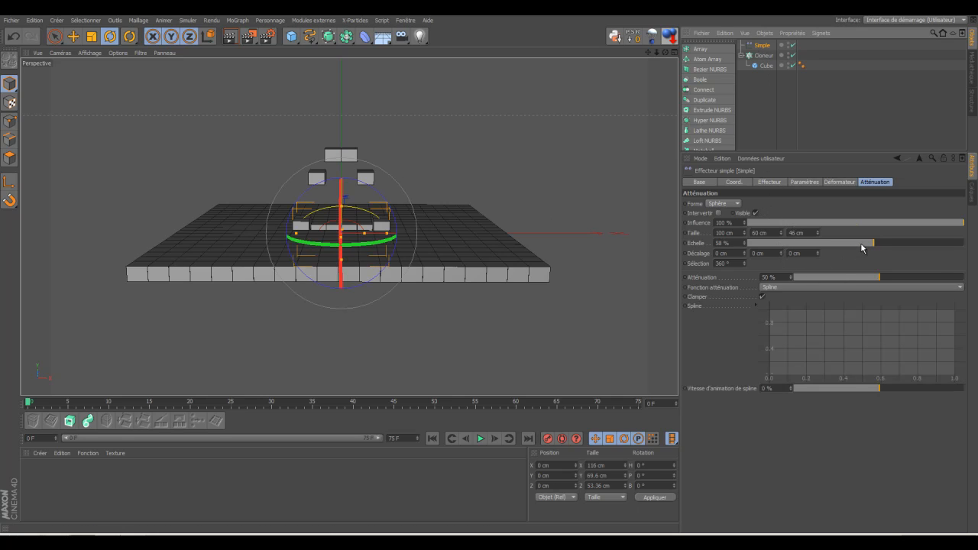
mouse_move(874, 243)
left_mouse_down()
mouse_move(791, 249)
mouse_move(814, 249)
left_mouse_up()
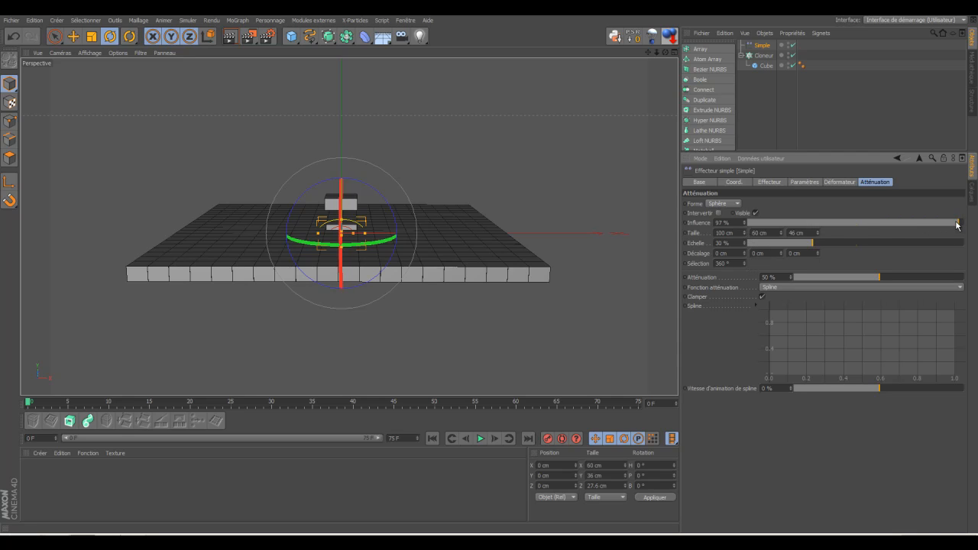
left_click_drag(957, 224, 898, 226)
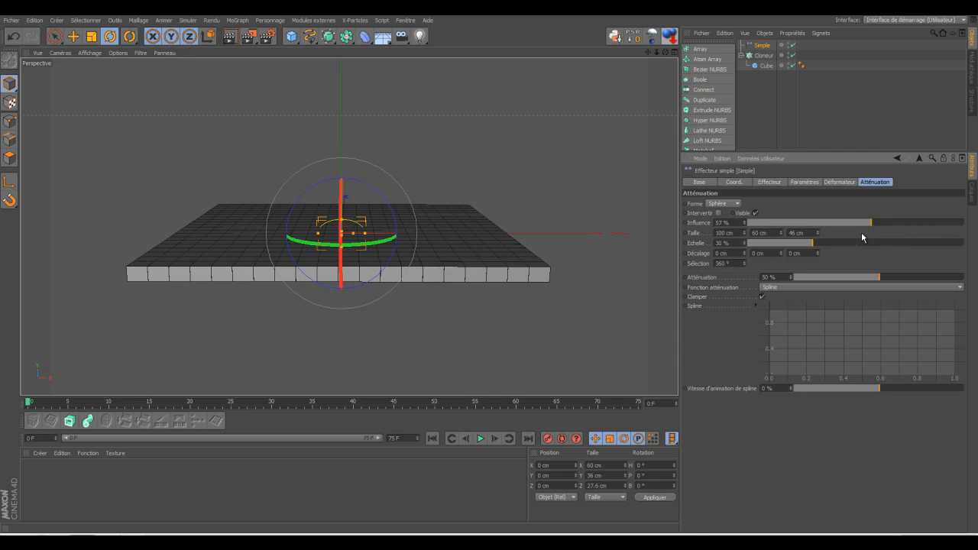
left_click_drag(816, 244, 836, 246)
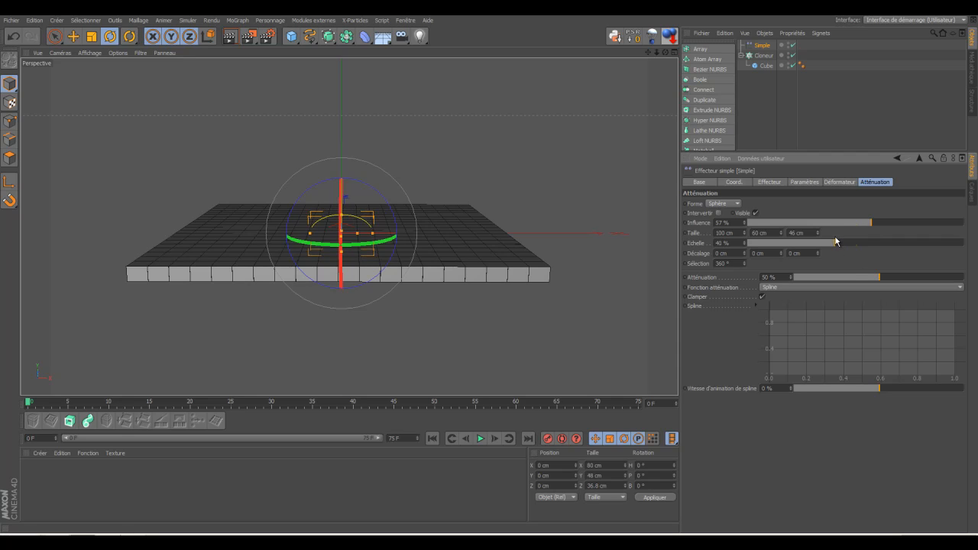
left_click_drag(836, 245, 943, 246)
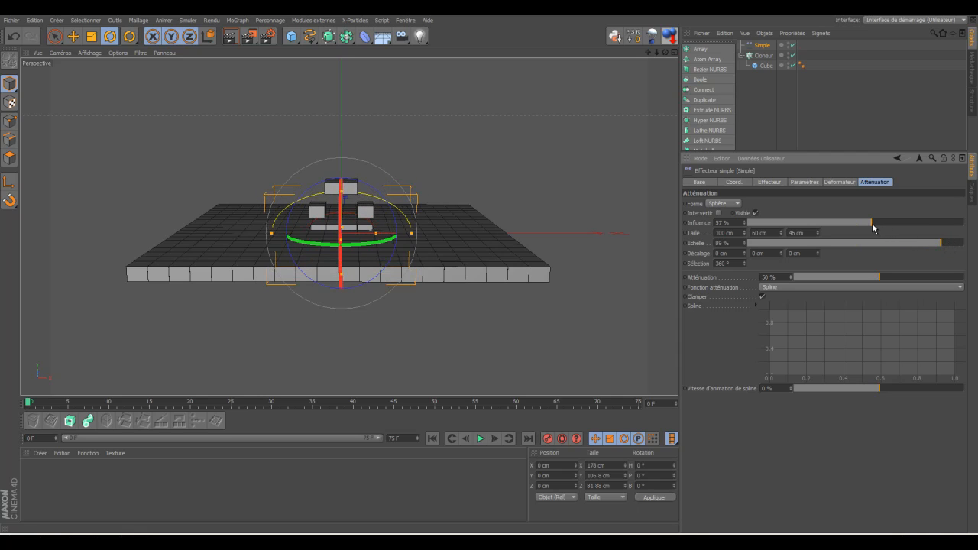
left_click_drag(866, 226, 801, 227)
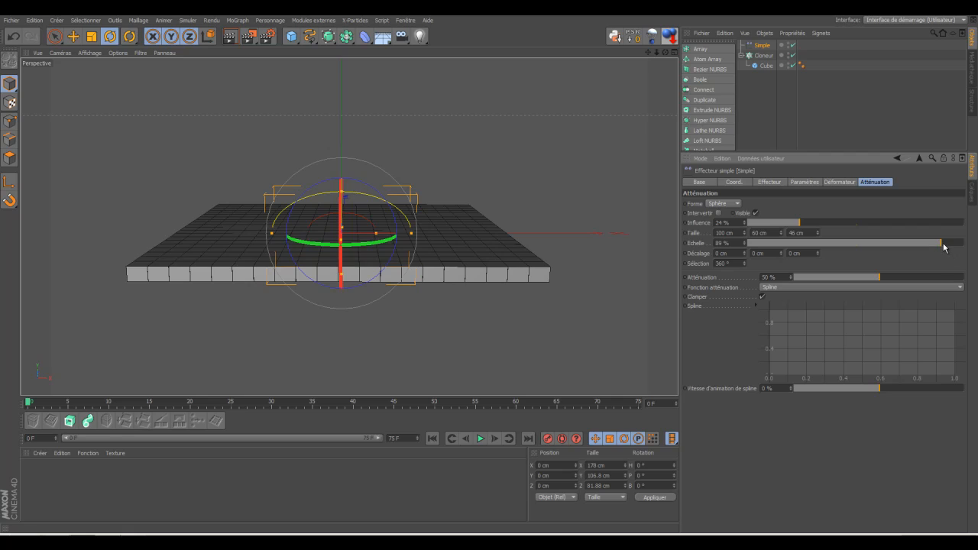
- Set the Simple effector's falloff scale (Echelle) to 100 % and its Y offset (Décalage) to 8 cm
left_click_drag(942, 243, 965, 243)
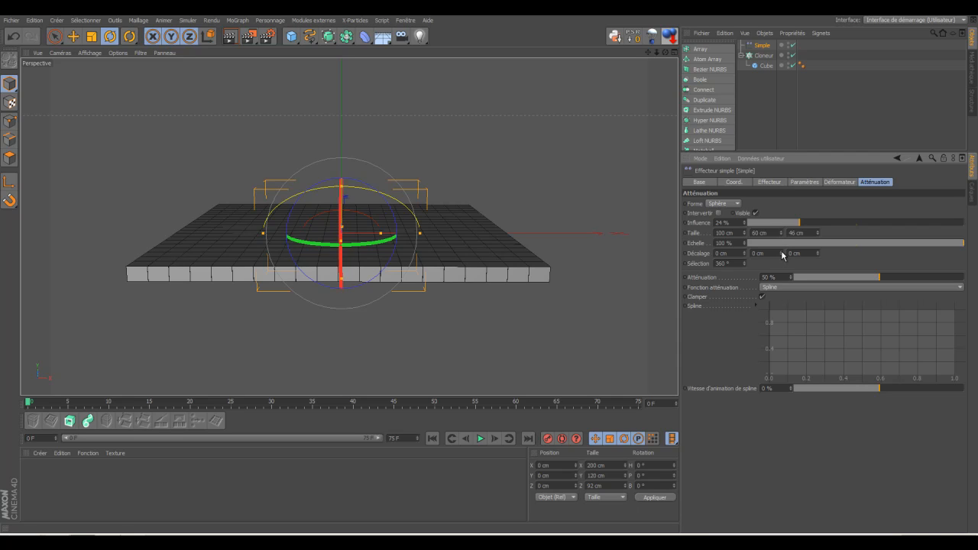
left_click_drag(782, 256, 780, 255)
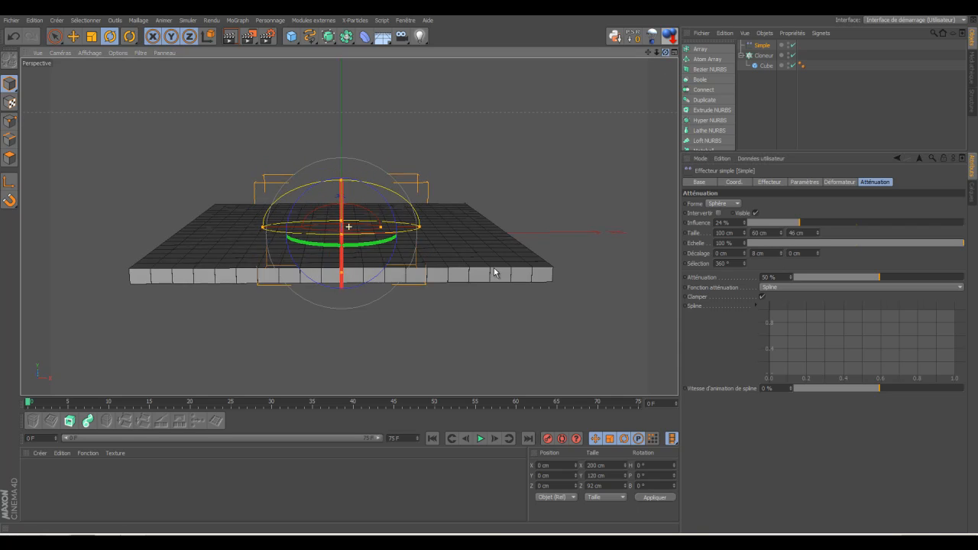
left_click_drag(495, 269, 488, 268, "alt")
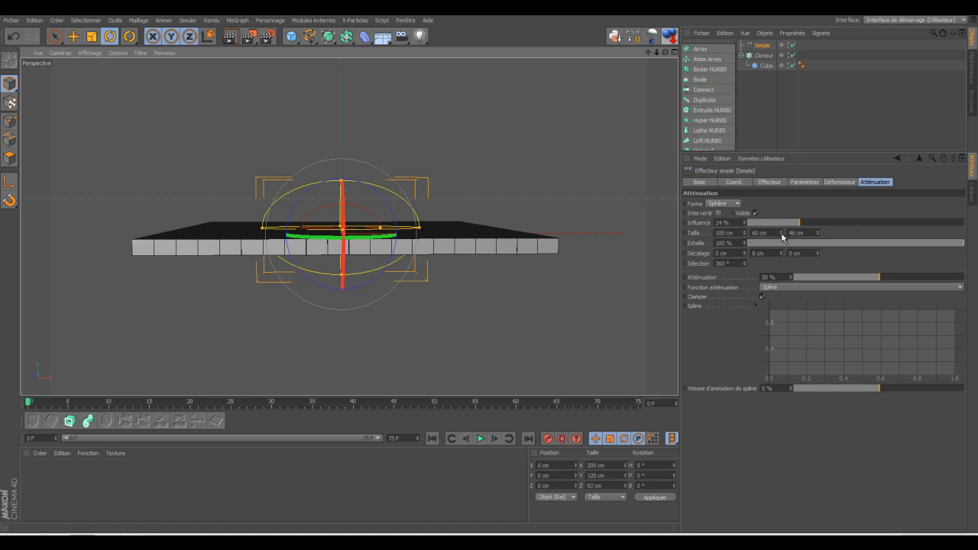
- Set the Simple effector's falloff to 54 cm in Y, with an influence of 45 % and an Atténuation of 99 %
left_click_drag(782, 237, 781, 237)
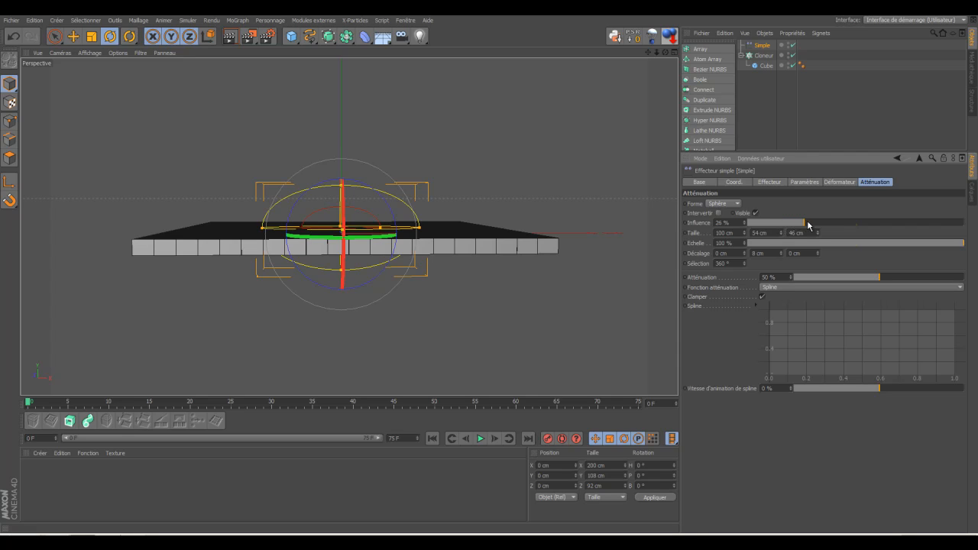
left_click_drag(809, 225, 851, 228)
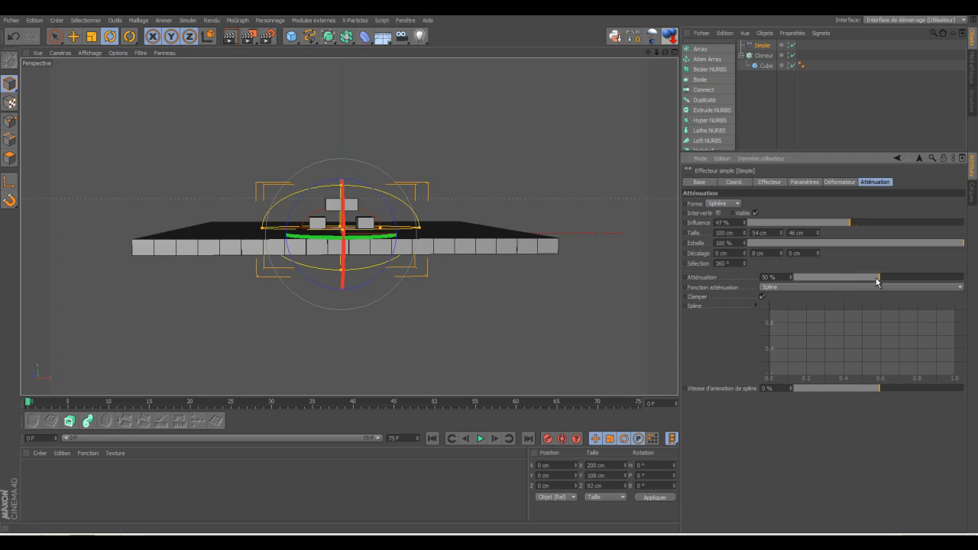
left_click_drag(878, 280, 963, 279)
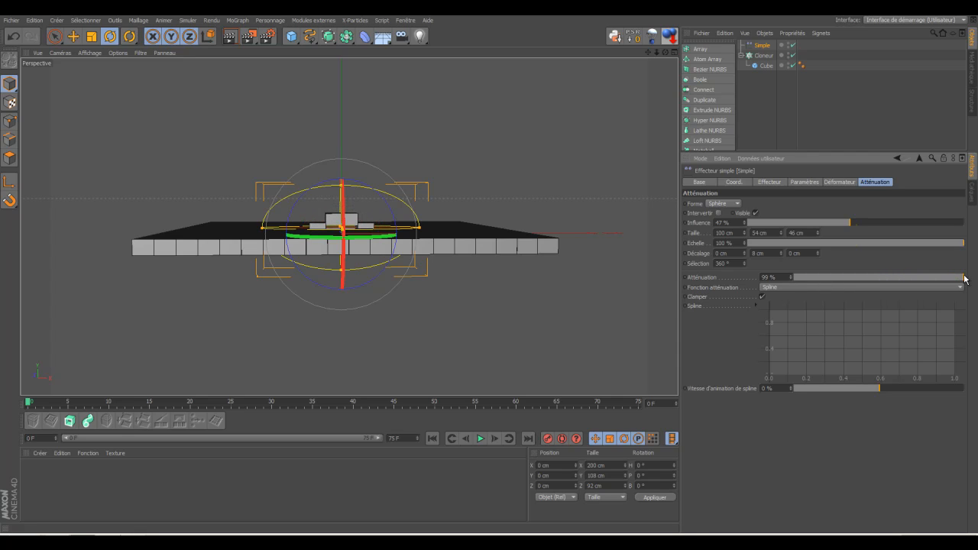
mouse_move(848, 222)
left_mouse_down()
mouse_move(865, 224)
mouse_move(844, 222)
left_mouse_up()
- Resize the Simple effector's spherical falloff to 200 cm in X and 41 cm in Y
left_click_drag(782, 234, 783, 240)
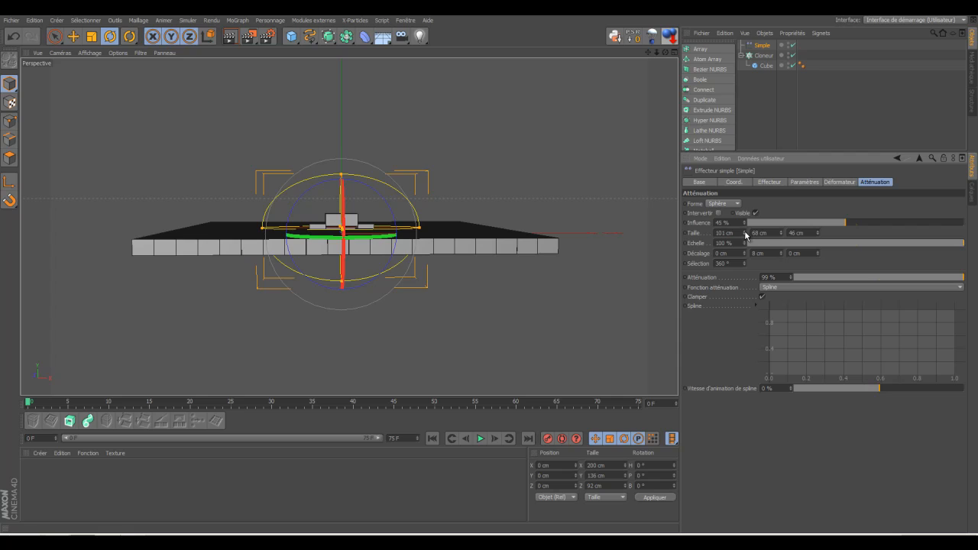
left_click_drag(746, 233, 781, 235)
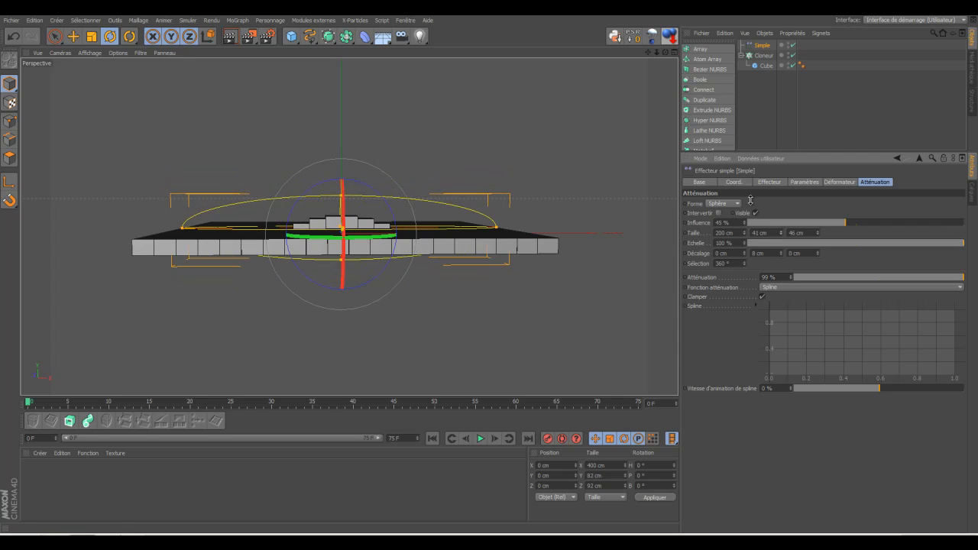
- Stretch the effector's falloff to about 278 cm total in Z and move the effector off the grid's edge to about Z 270 cm
left_click_drag(664, 53, 490, 272)
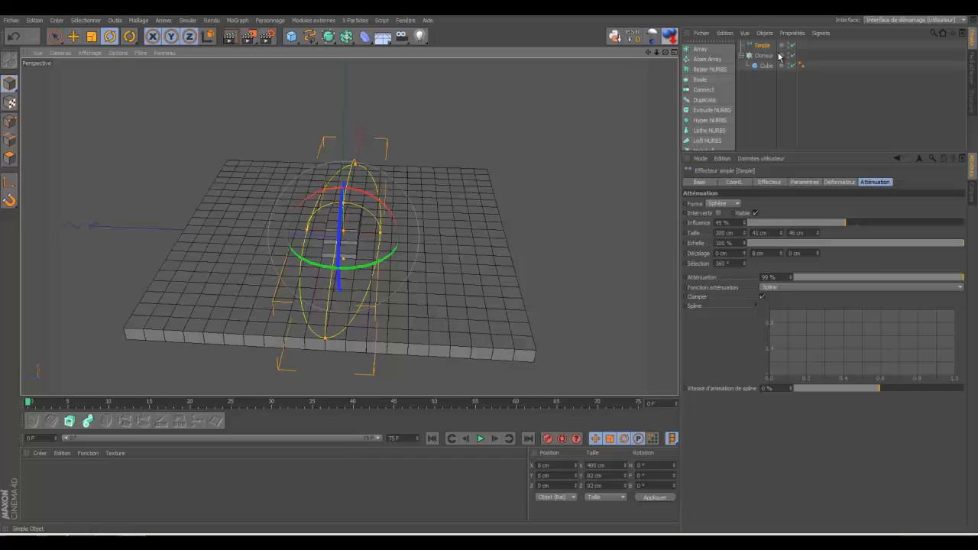
left_click(74, 36)
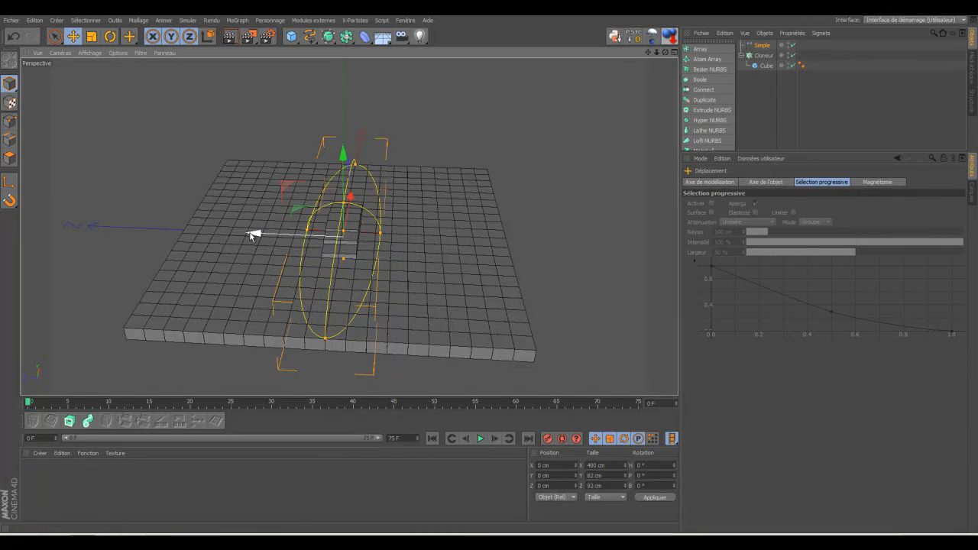
left_click_drag(252, 235, 131, 231)
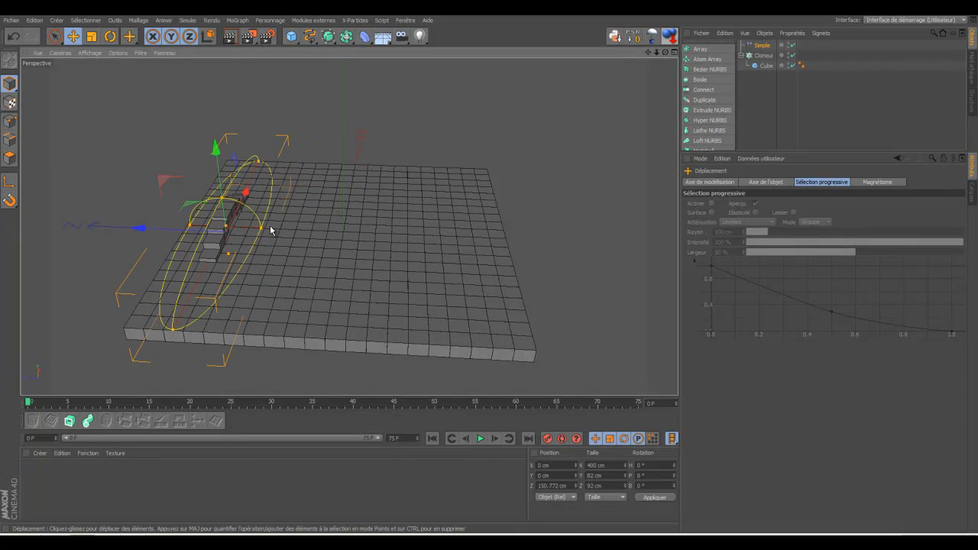
left_click_drag(265, 231, 336, 231)
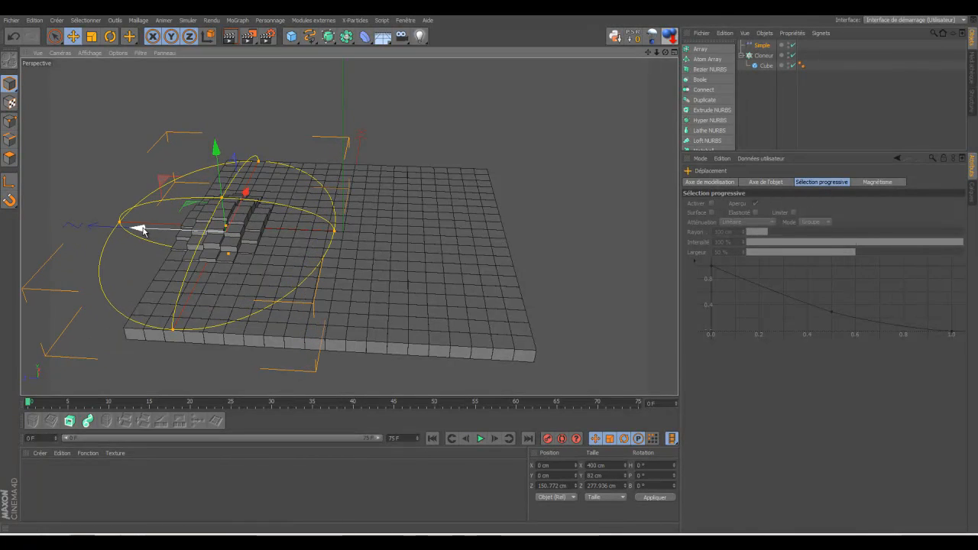
left_click_drag(138, 228, 54, 237)
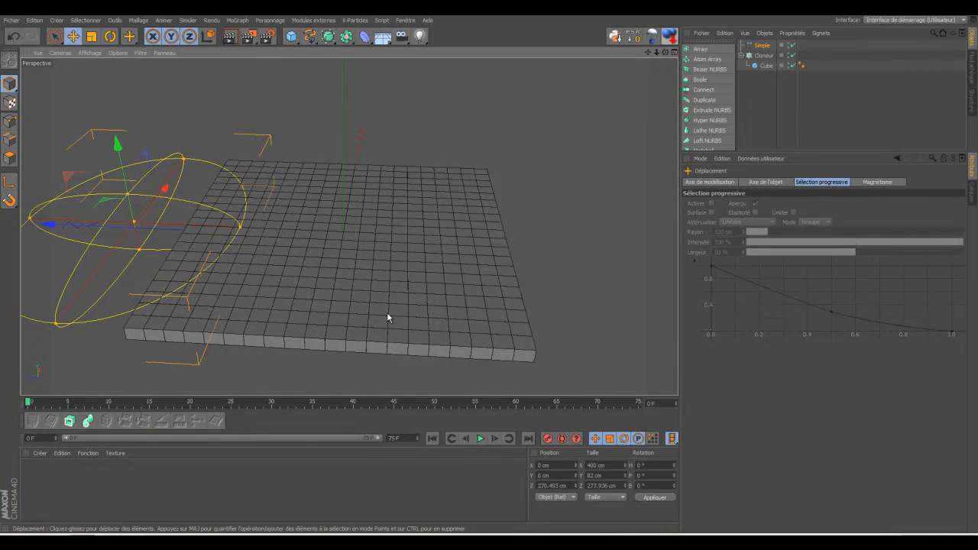
- Turn on automatic keyframing and extend the animation and its preview range to 90 frames
left_click(562, 440)
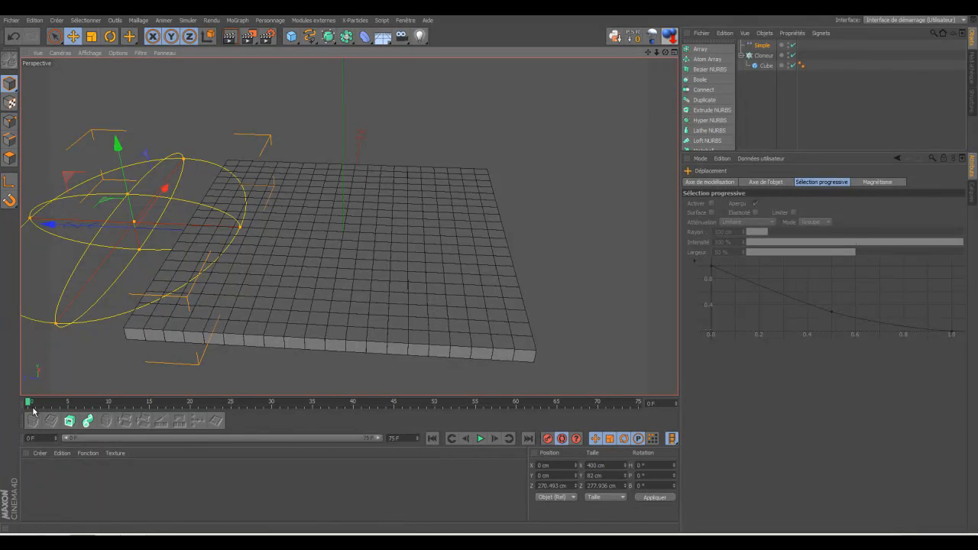
double_click(403, 438)
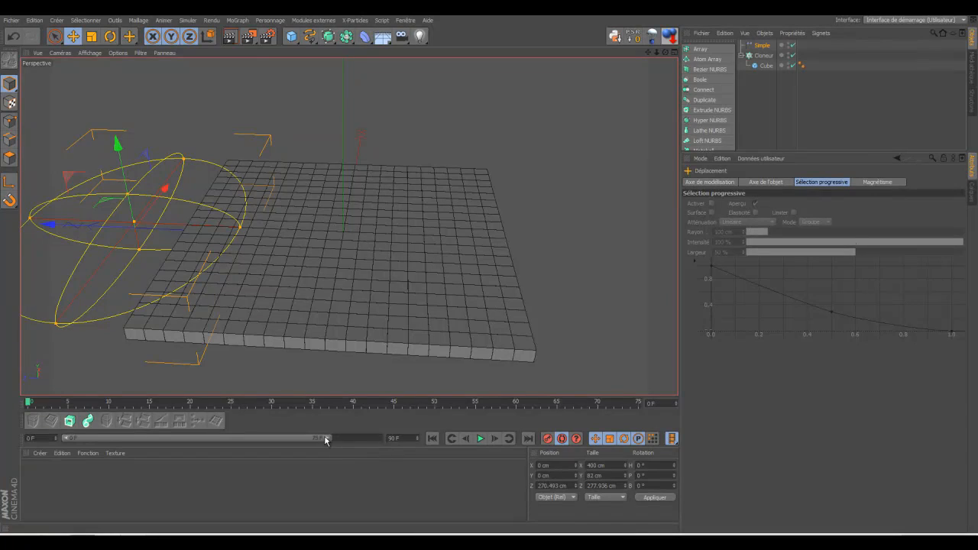
left_click_drag(324, 438, 381, 438)
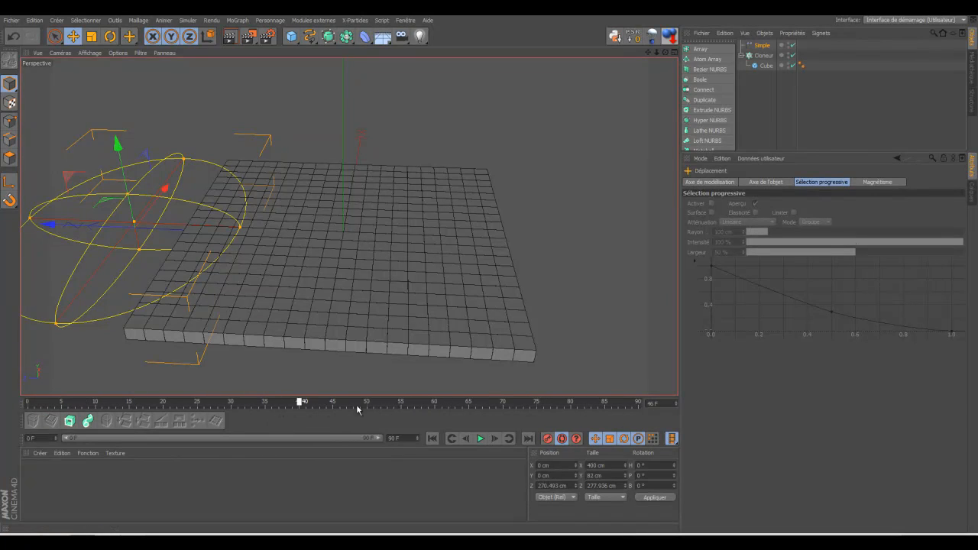
- At frame 80, move the Simple effector across the grid to about Z -305 cm to keyframe its end position
left_click_drag(429, 410, 480, 411)
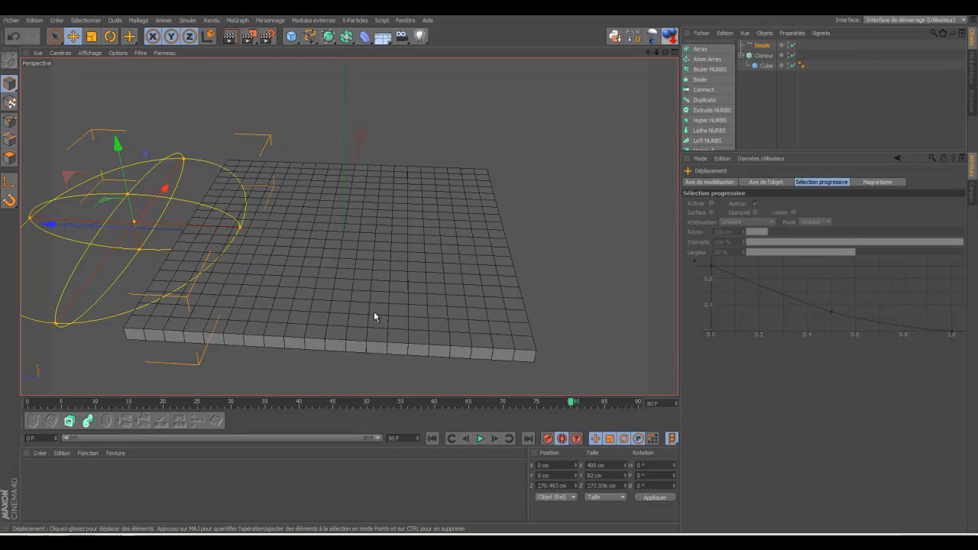
left_click_drag(54, 226, 505, 245)
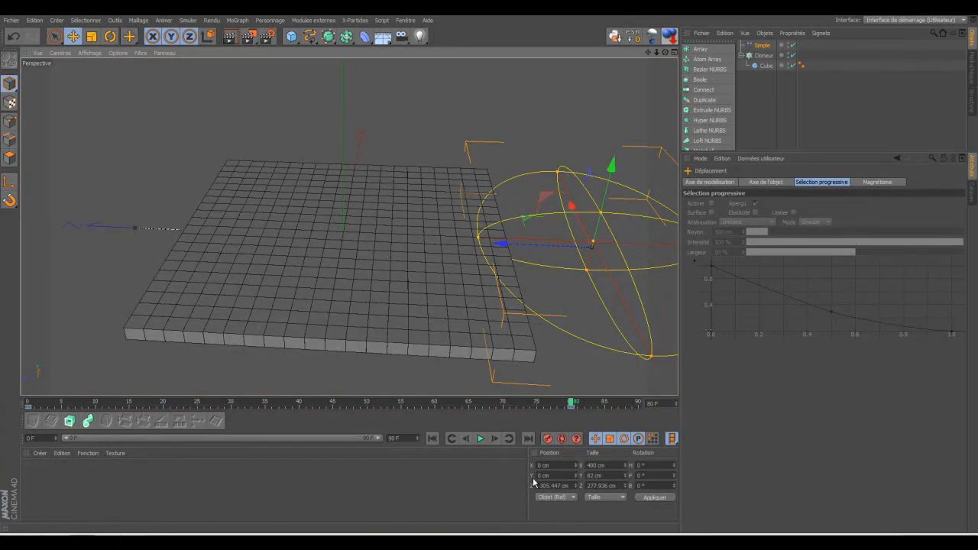
- Play the animation from the first frame to check how the effector raises the cubes, then return to the start
left_click(433, 441)
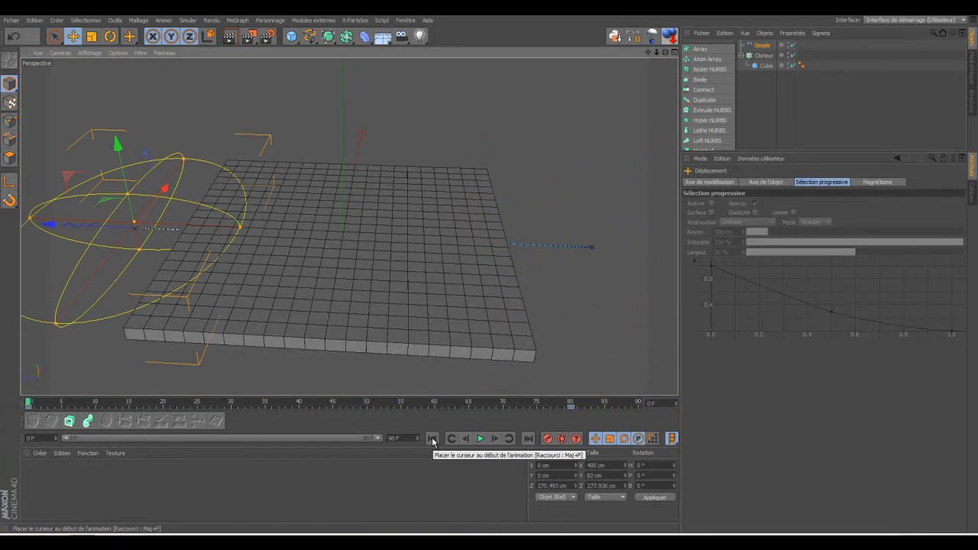
left_click(480, 440)
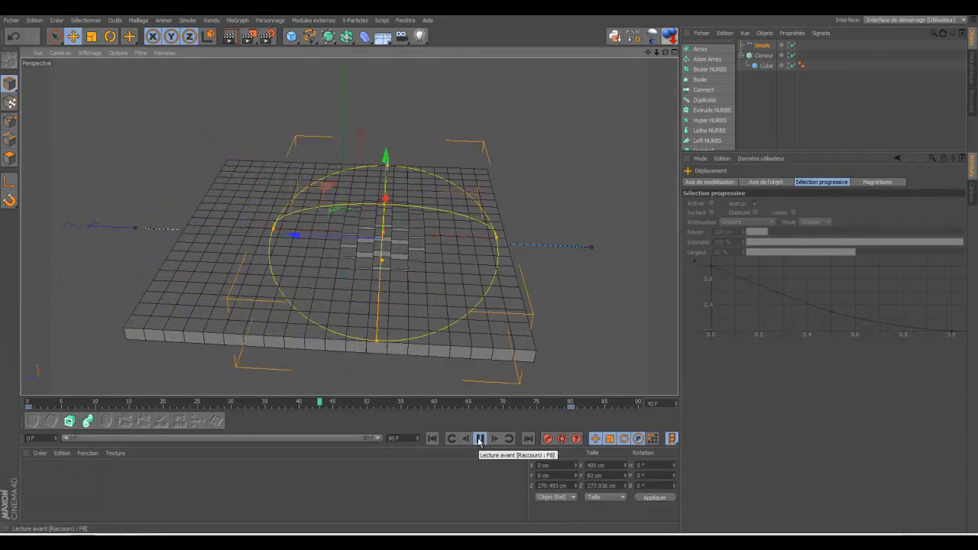
left_click(432, 440)
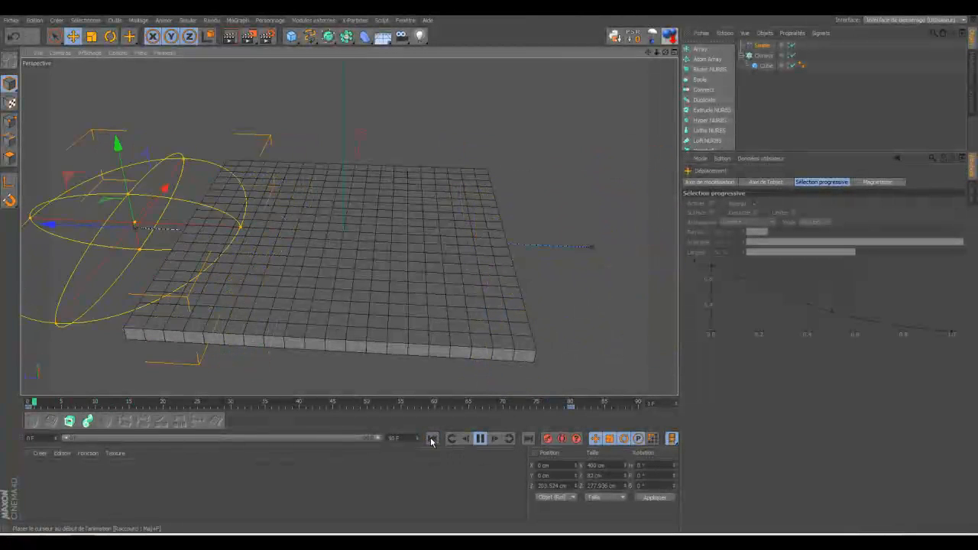
left_click(481, 439)
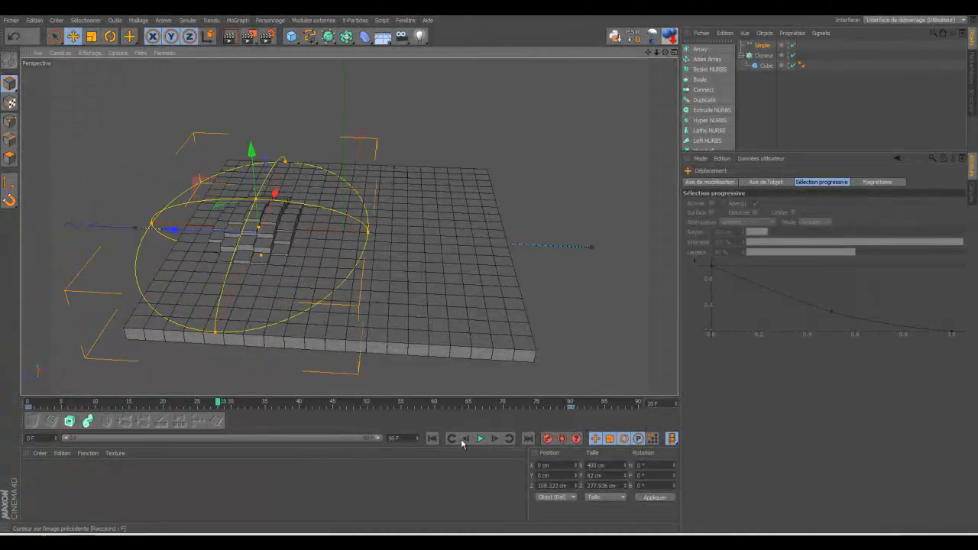
left_click(432, 438)
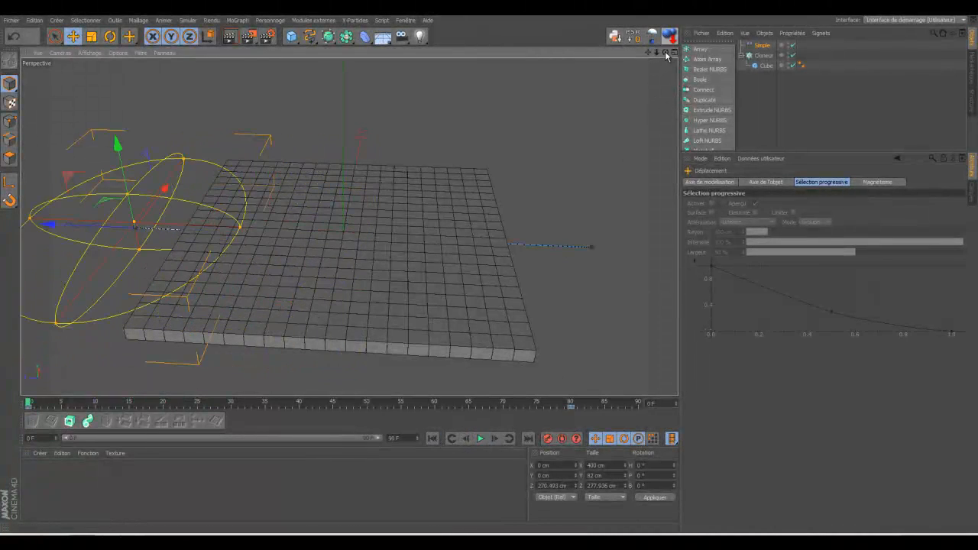
- Add a sphere with a 9 cm radius and raise it above the grid to about Y 23 cm
left_click_drag(665, 53, 490, 273)
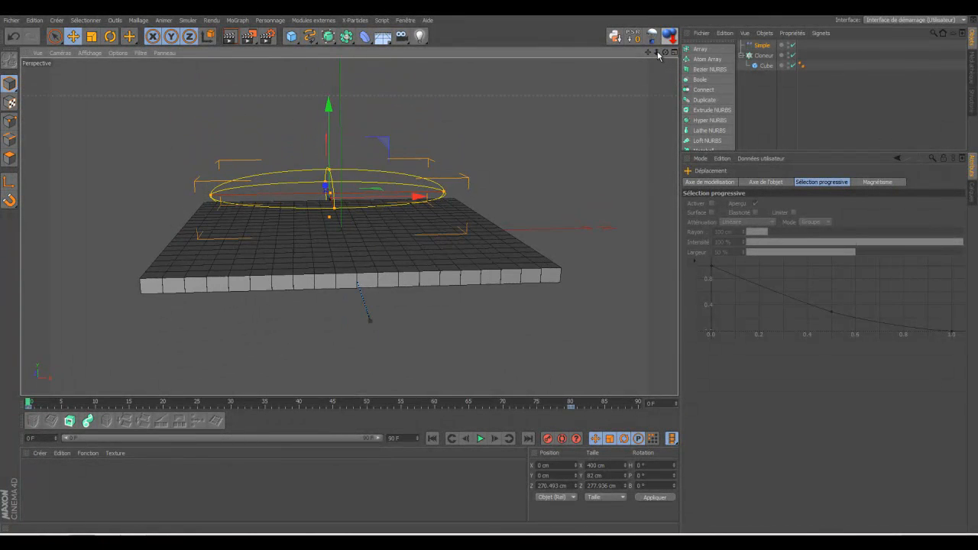
left_click_drag(657, 52, 493, 275)
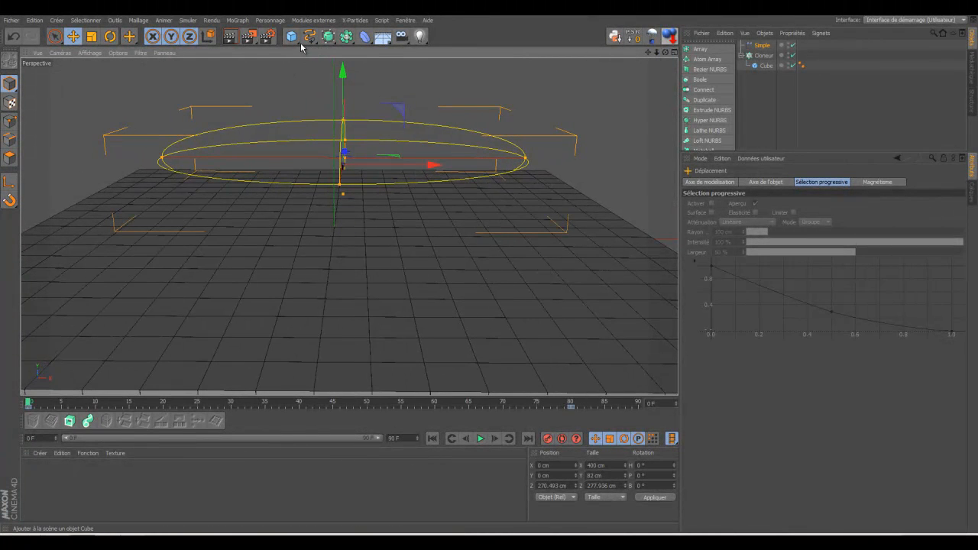
left_click_drag(300, 46, 527, 66)
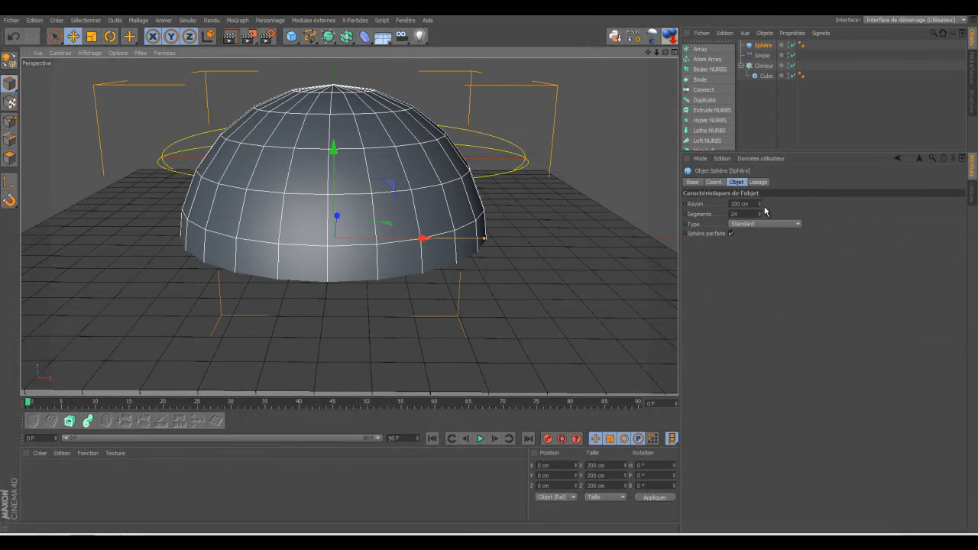
mouse_move(764, 204)
left_mouse_down()
mouse_move(762, 214)
mouse_move(760, 204)
left_mouse_up()
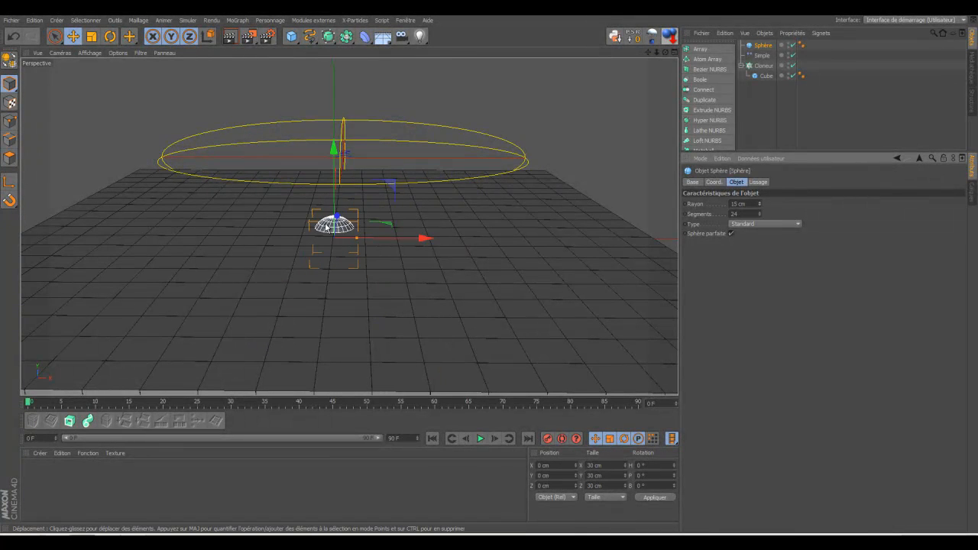
left_click_drag(333, 158, 333, 124)
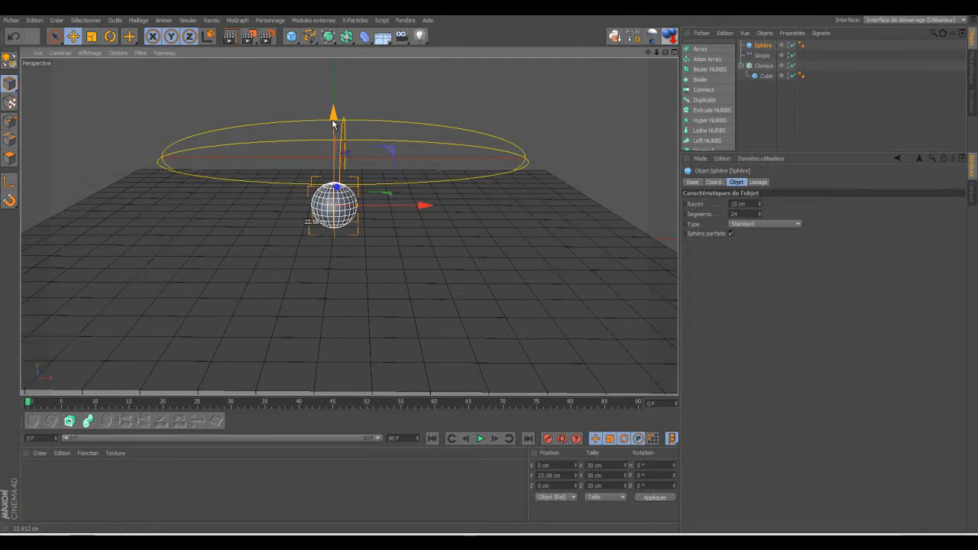
left_click_drag(761, 206, 761, 210)
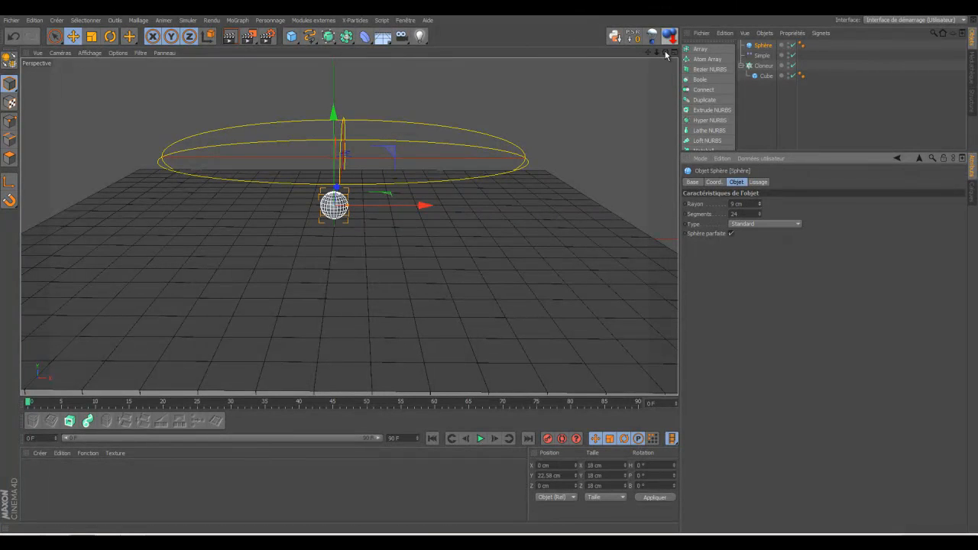
- In the Droite view, lower the sphere to about Y 17 cm so it rests on the cubes, and deselect it
left_click_drag(489, 271, 491, 272)
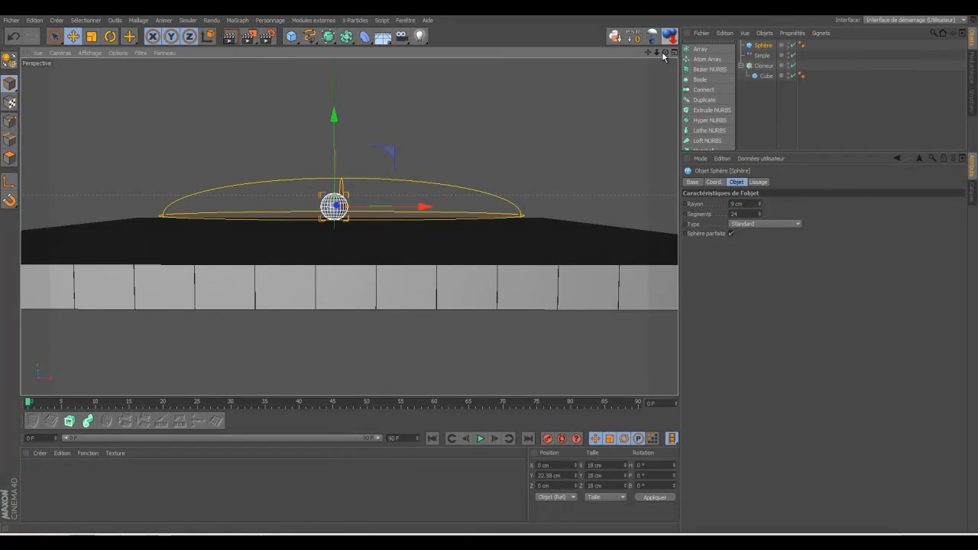
left_click(671, 53)
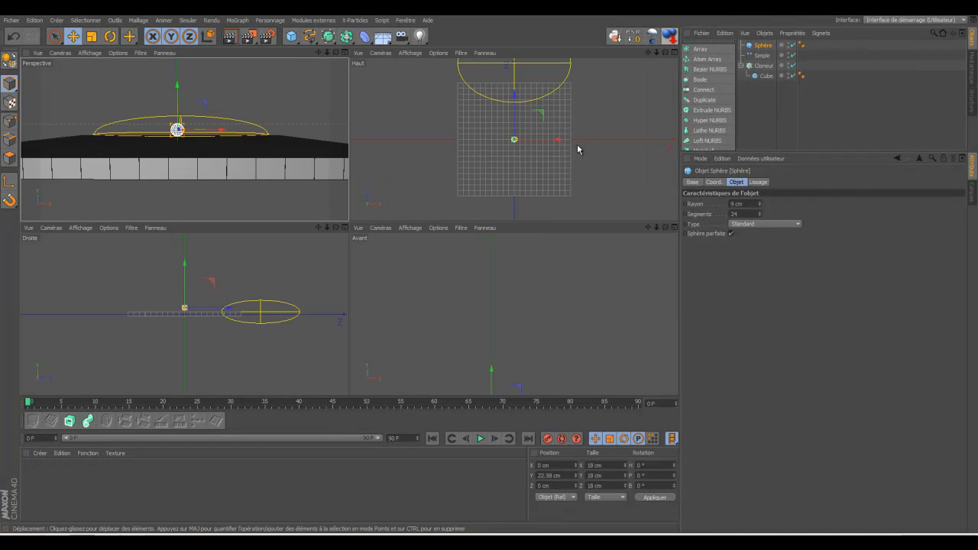
middle_click(347, 231)
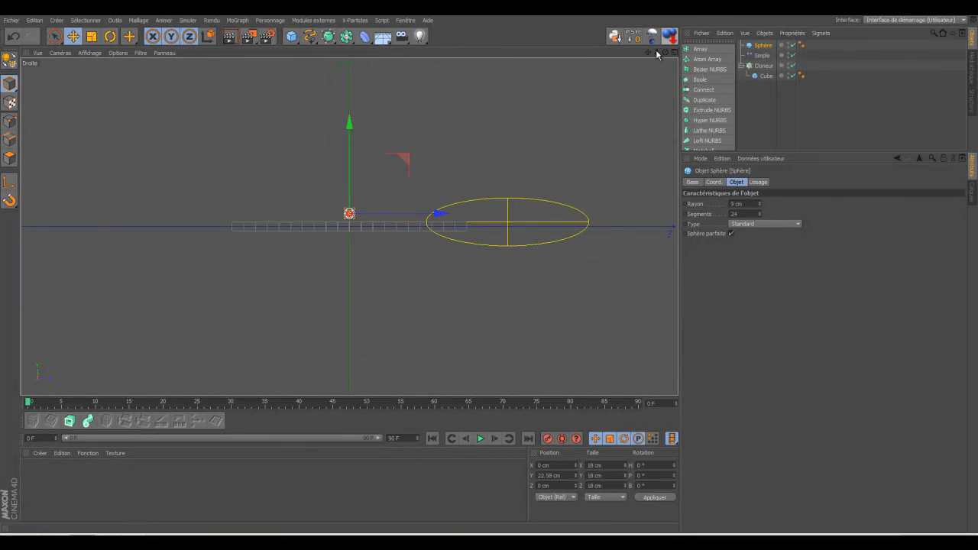
left_click_drag(656, 53, 490, 258)
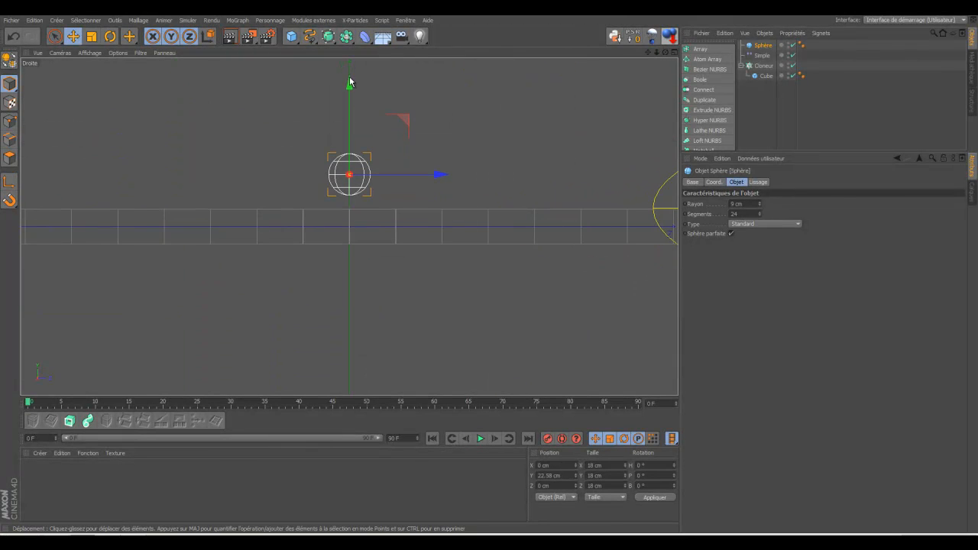
left_click_drag(349, 81, 348, 96)
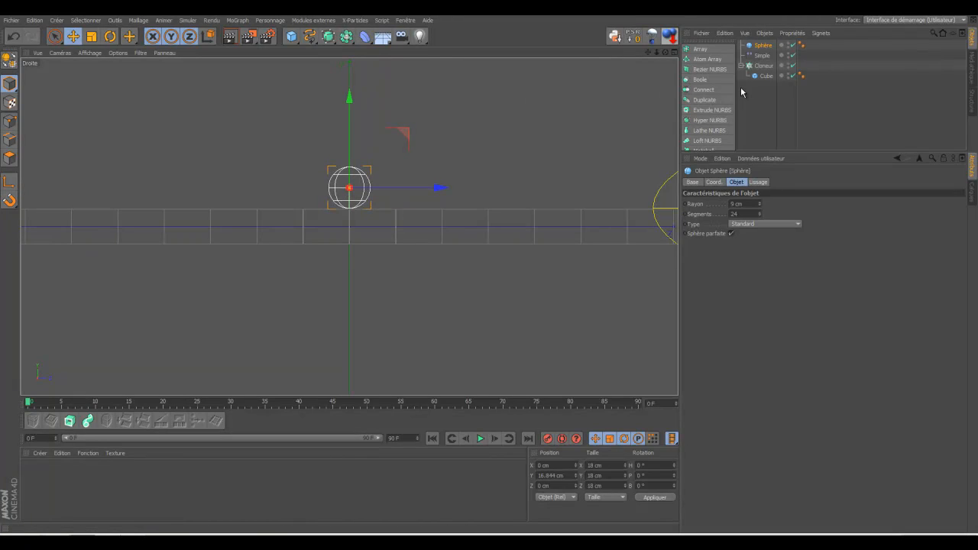
left_click(762, 102)
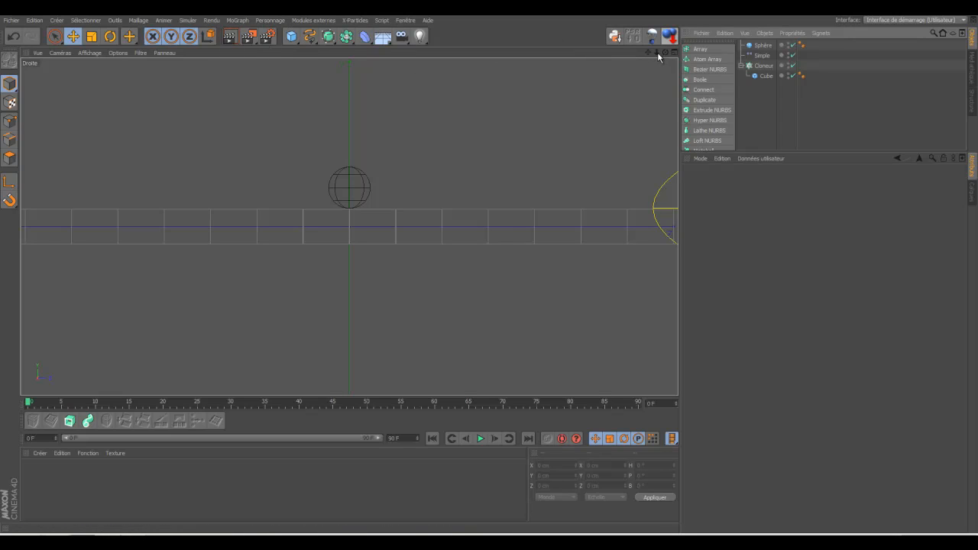
- Add a MoGraph cloner, make the sphere its child, and raise the sphere to about Y 18 cm
left_click_drag(658, 53, 489, 270)
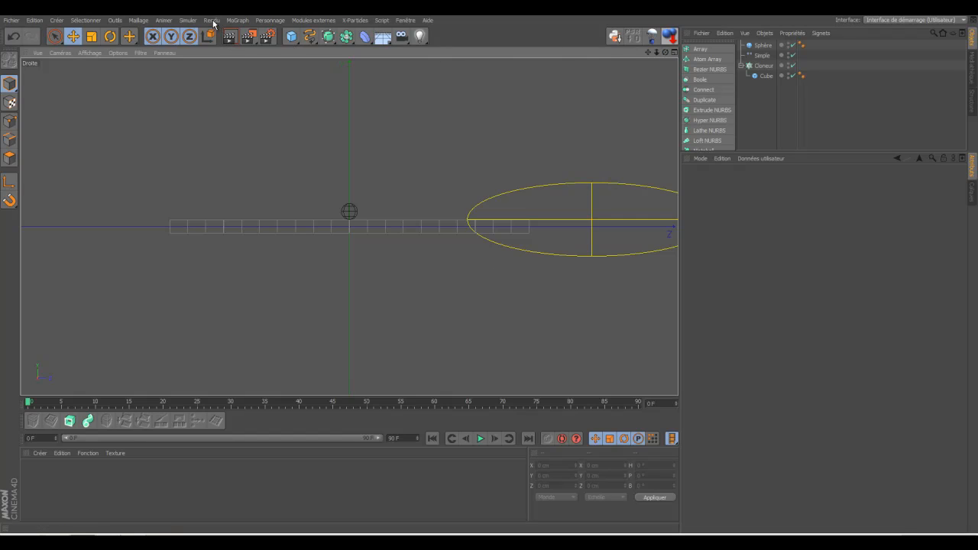
left_click(237, 20)
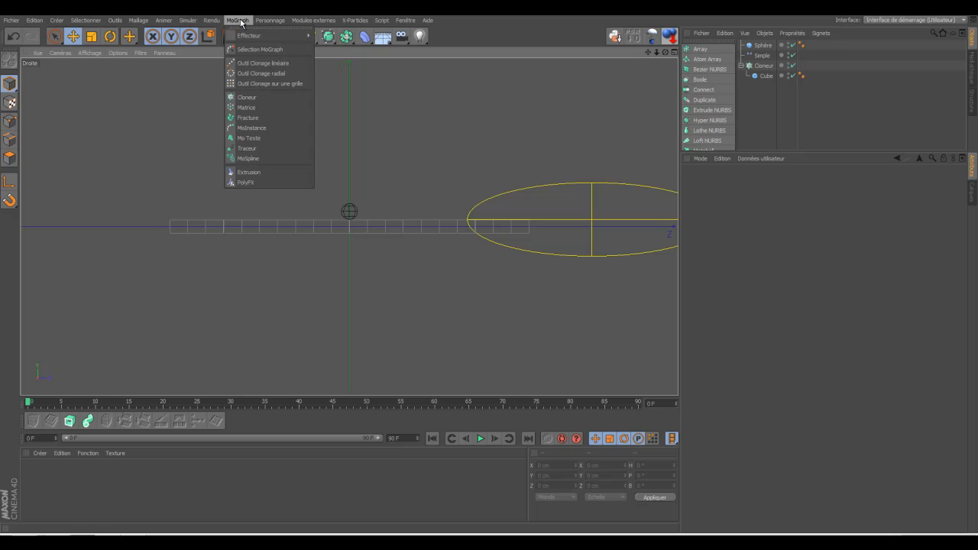
left_click(247, 98)
left_click_drag(761, 58, 764, 46)
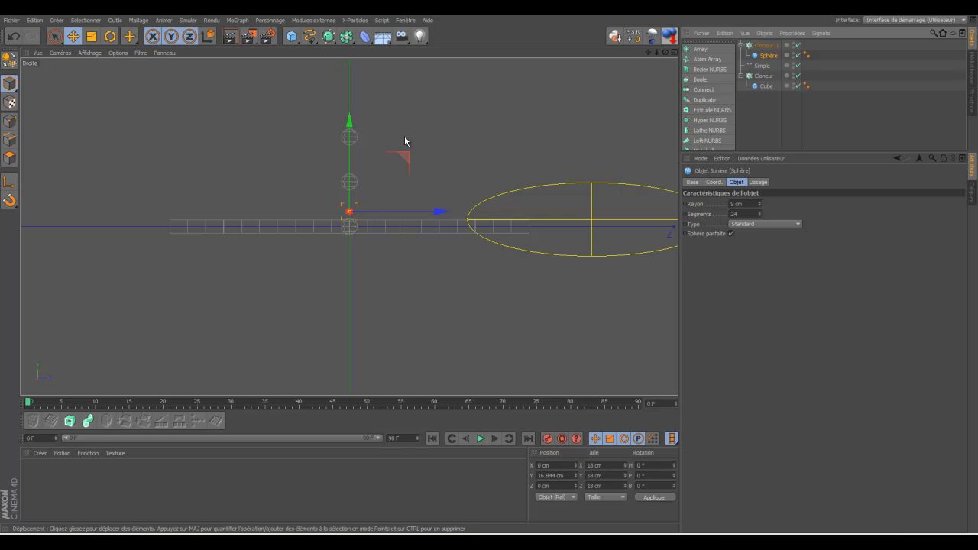
left_click_drag(352, 130, 349, 128)
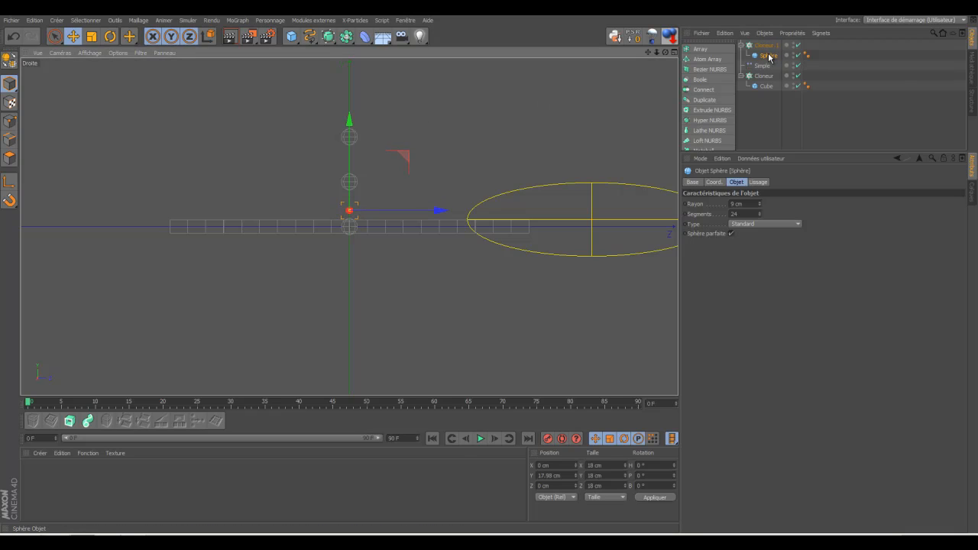
- Try different vertical spacings for the sphere cloner's linear clones, ending at a Y step of about 45 cm
left_click(765, 45)
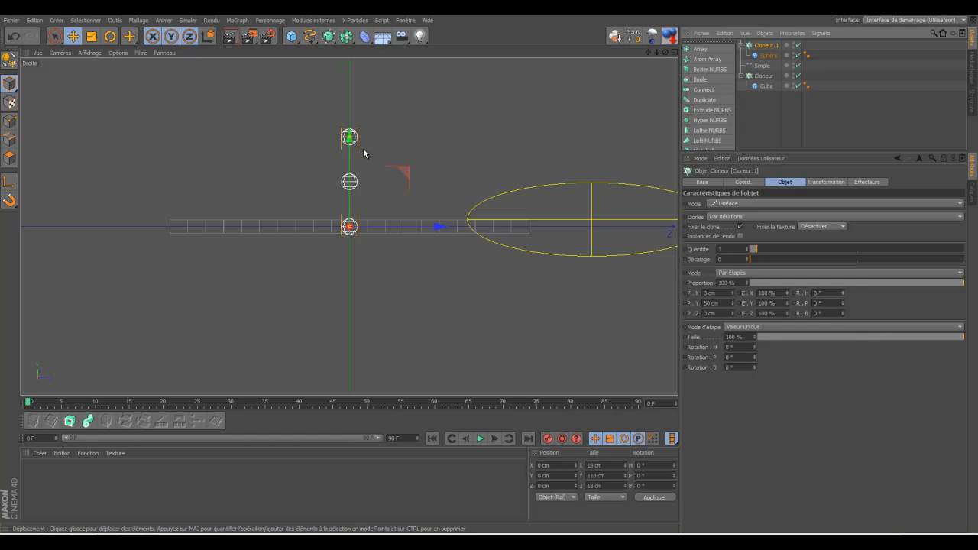
mouse_move(349, 137)
left_mouse_down()
mouse_move(351, 106)
mouse_move(321, 116)
mouse_move(359, 104)
mouse_move(369, 110)
mouse_move(348, 112)
left_mouse_up()
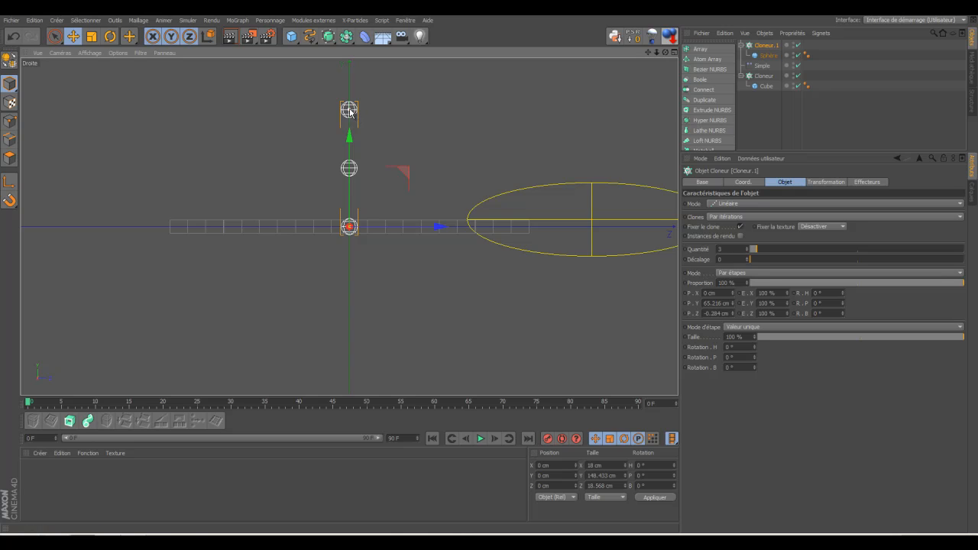
mouse_move(349, 112)
left_mouse_down()
mouse_move(381, 113)
mouse_move(422, 153)
mouse_move(463, 146)
mouse_move(451, 125)
mouse_move(463, 153)
mouse_move(415, 112)
mouse_move(451, 129)
mouse_move(462, 150)
mouse_move(407, 130)
mouse_move(350, 128)
mouse_move(350, 175)
left_mouse_up()
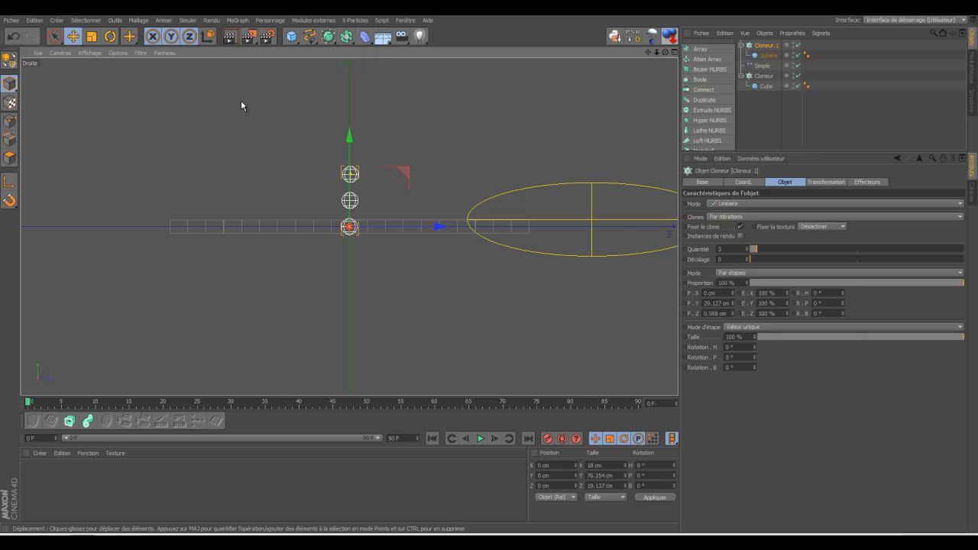
mouse_move(356, 176)
left_mouse_down()
mouse_move(350, 137)
mouse_move(348, 170)
mouse_move(398, 182)
mouse_move(346, 169)
mouse_move(349, 148)
left_mouse_up()
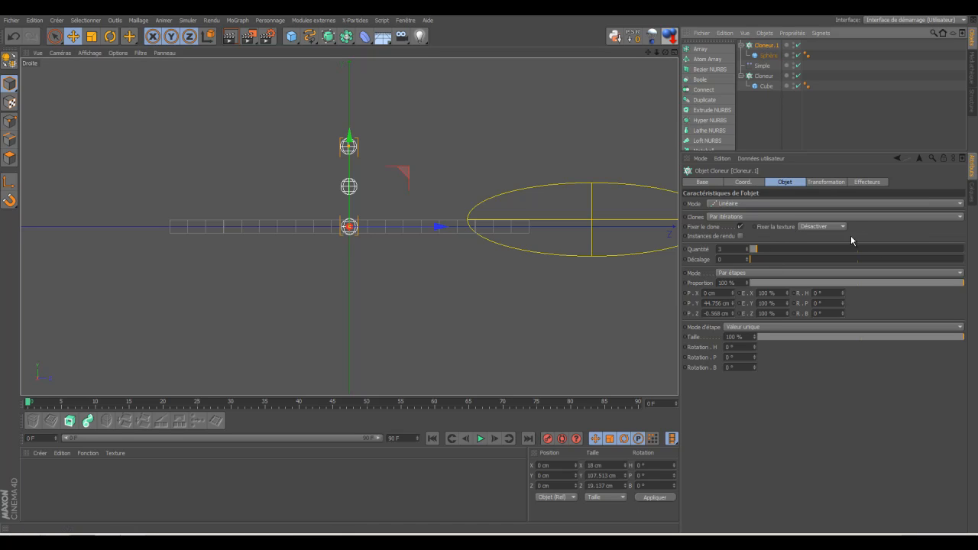
- Switch the sphere cloner to grid distribution with a Y quantity of 1 and raise it to about Y 19 cm
left_click(960, 204)
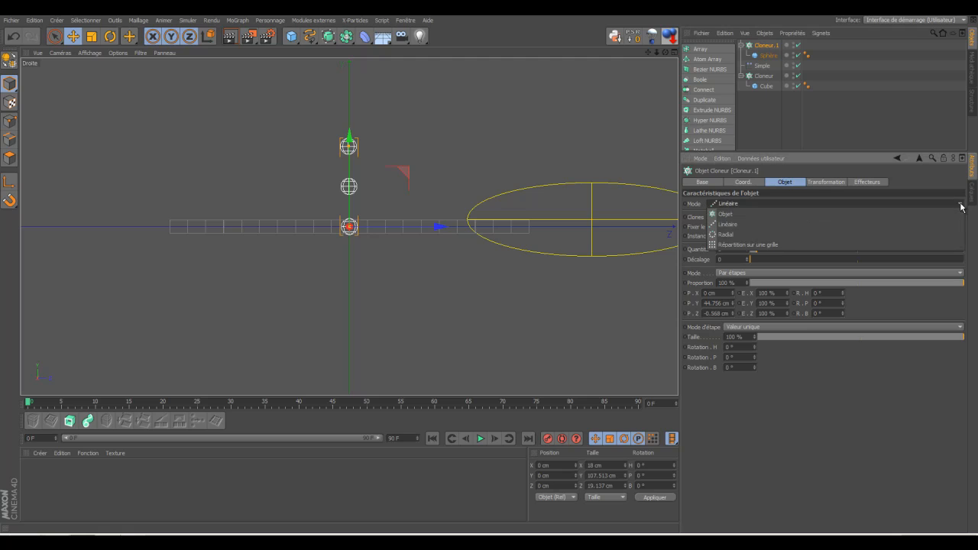
left_click(779, 246)
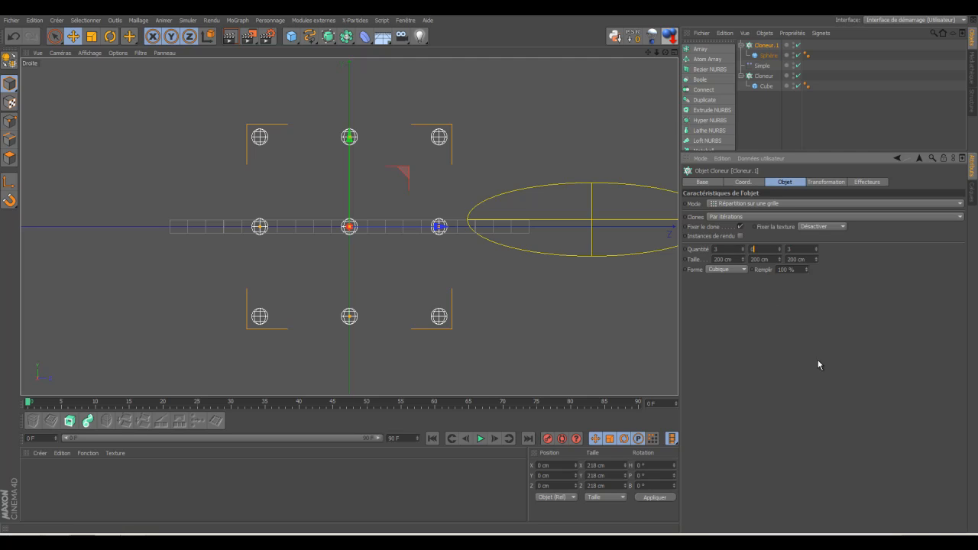
key("Return")
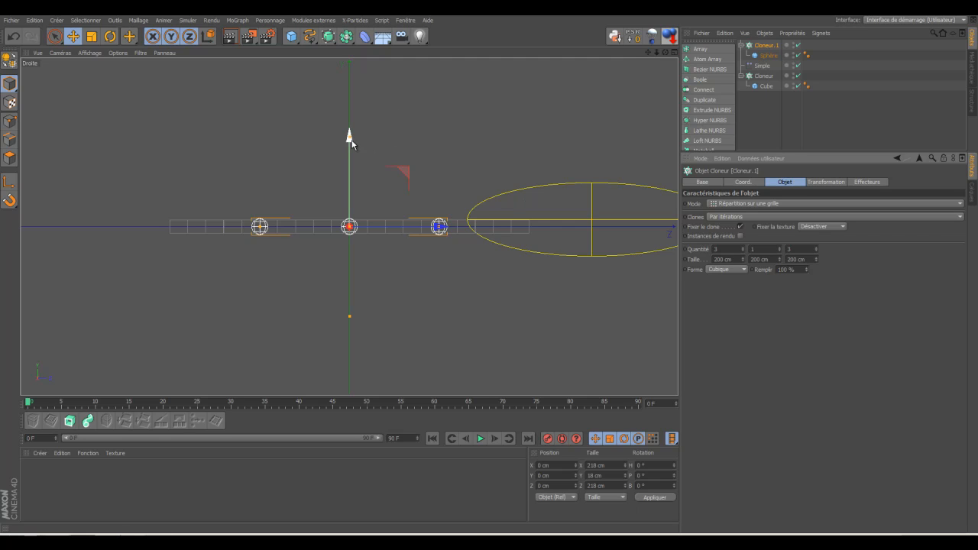
left_click_drag(352, 143, 351, 126)
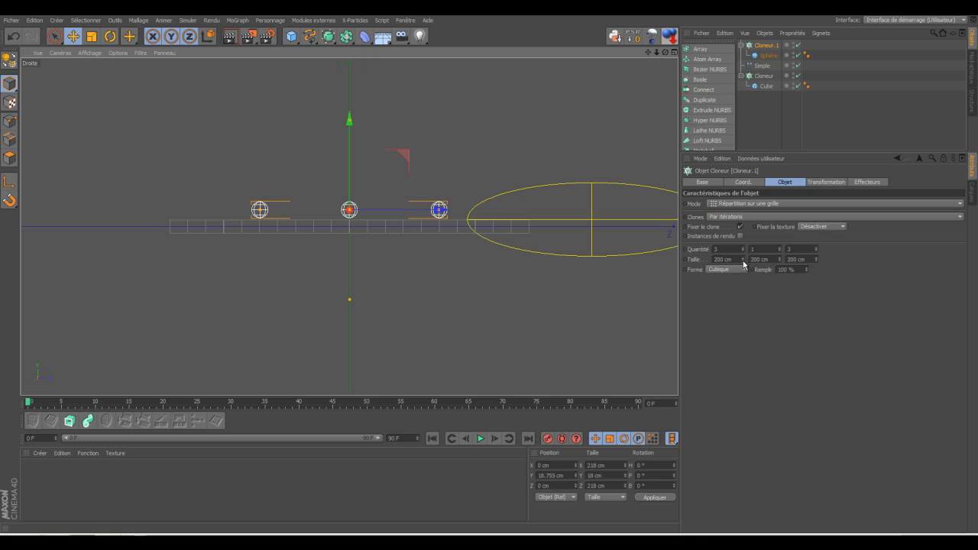
- Set the sphere cloner's grid to 5 clones in X and 5 in Z, sized 86 cm in X and 123 cm in Z
left_click_drag(743, 260, 743, 268)
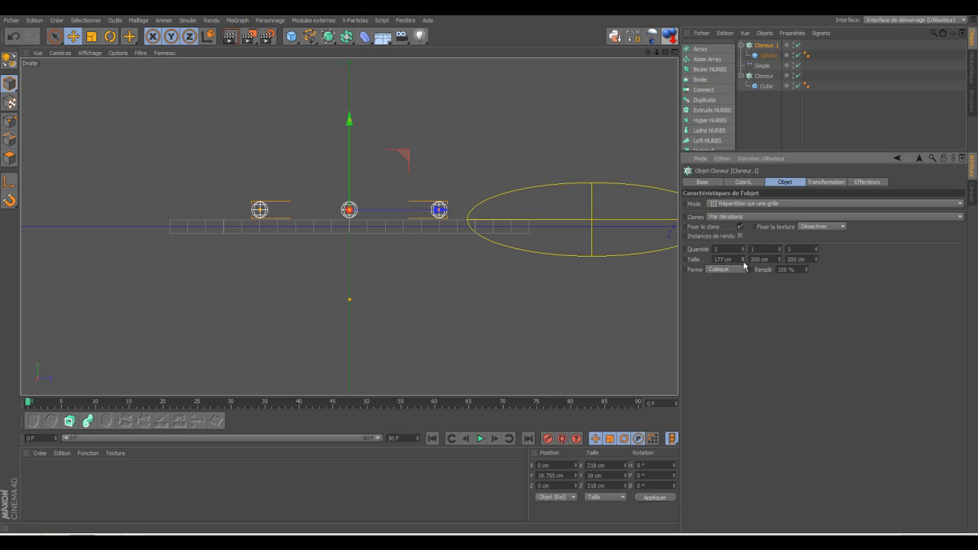
left_click(676, 52)
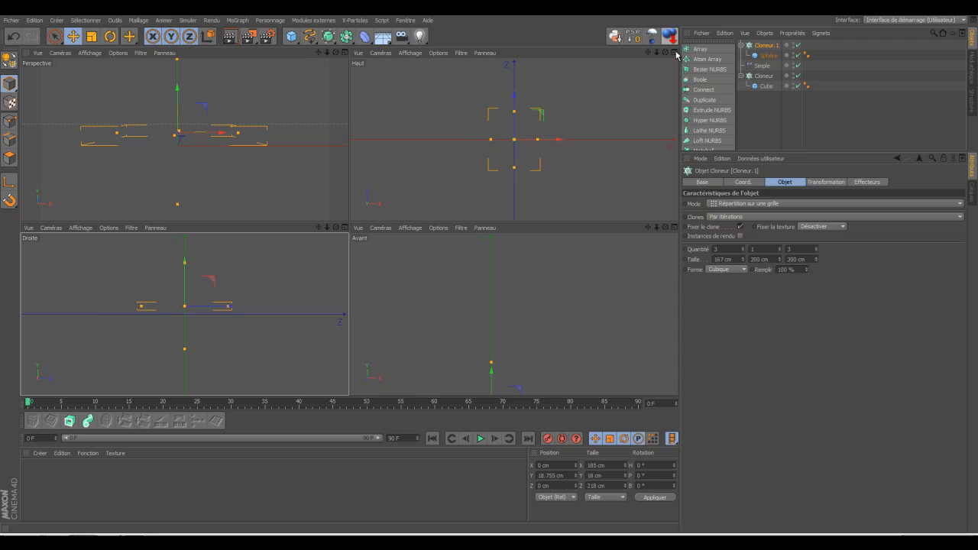
left_click(344, 53)
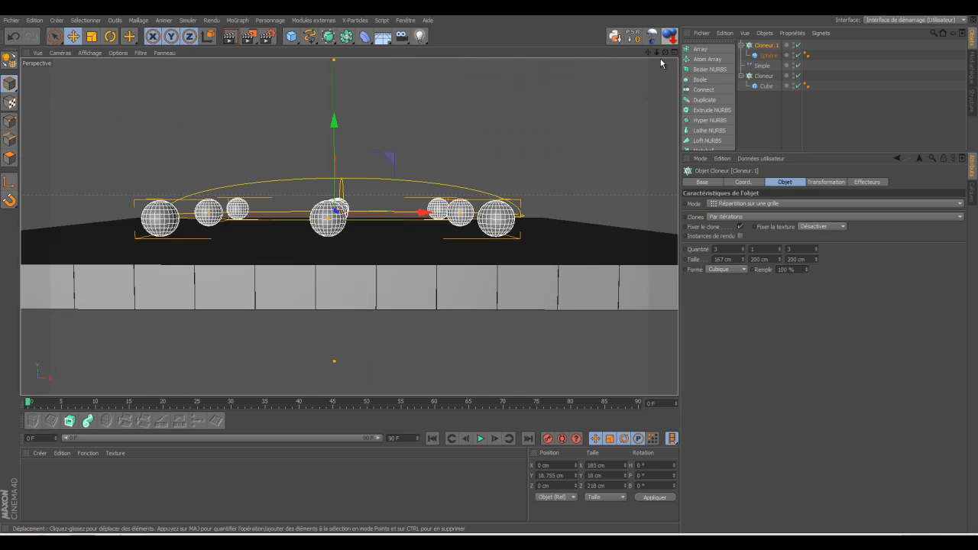
left_click_drag(665, 56, 666, 122)
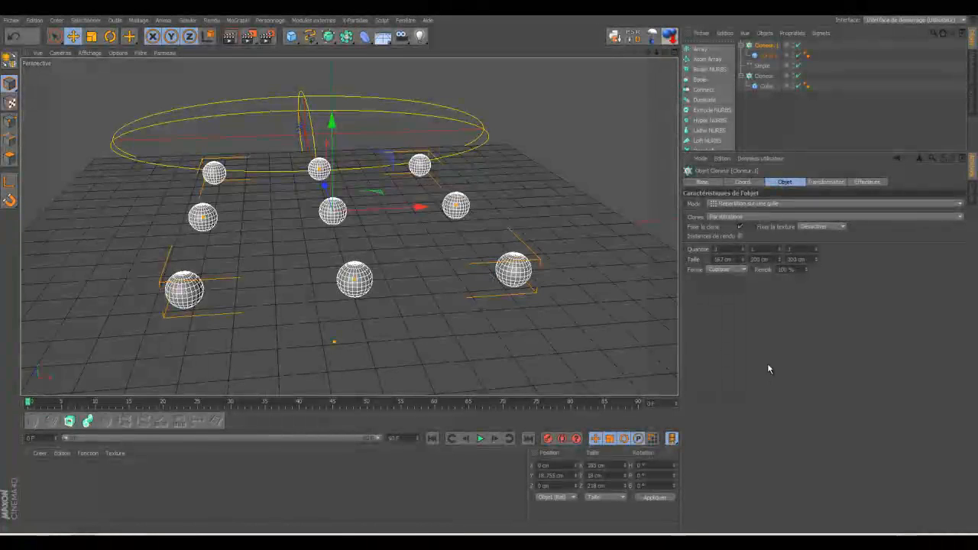
left_click_drag(742, 262, 747, 276)
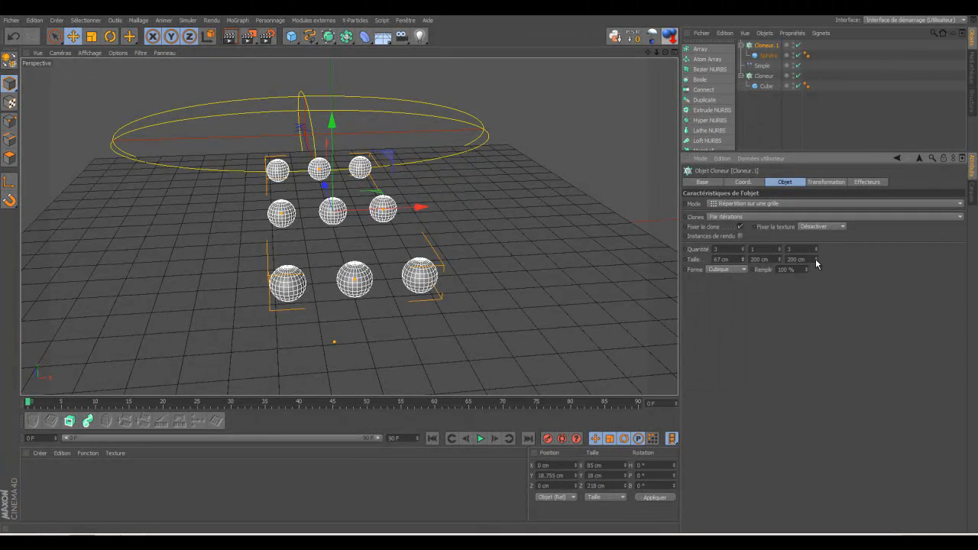
left_click_drag(816, 264, 816, 260)
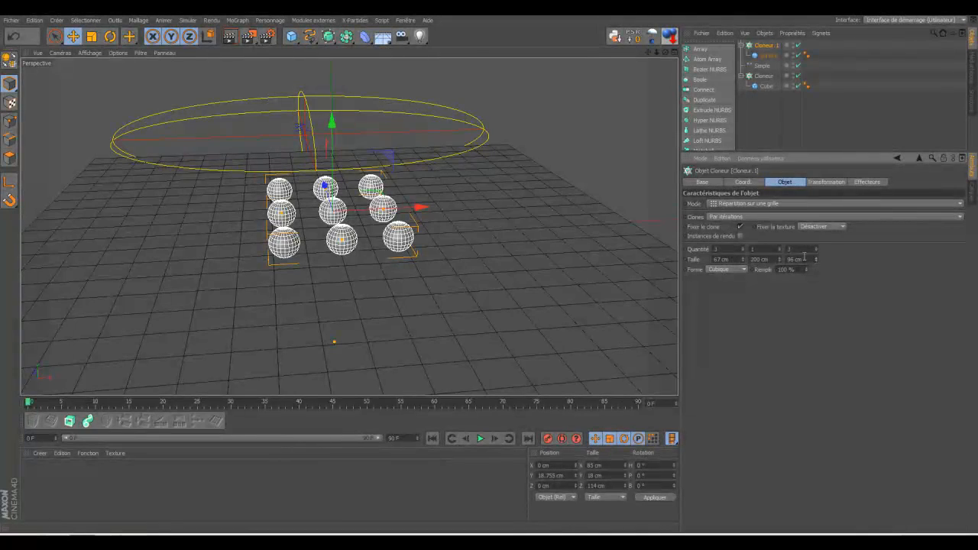
left_click(744, 249)
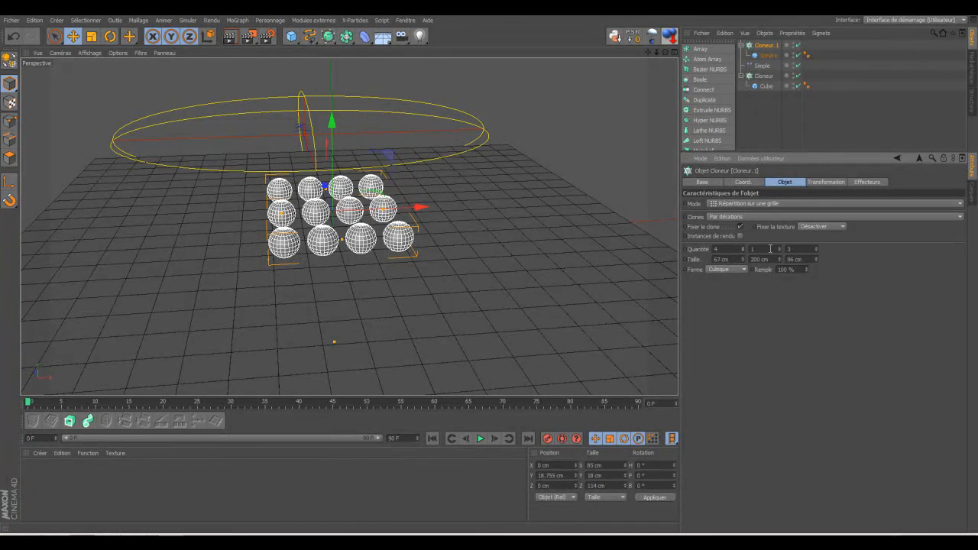
left_click(744, 248)
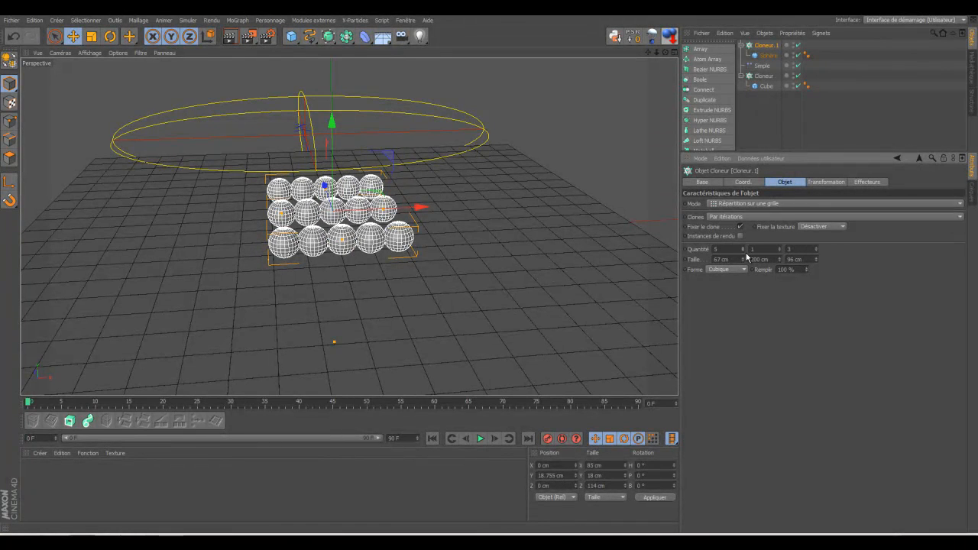
left_click_drag(744, 258, 744, 258)
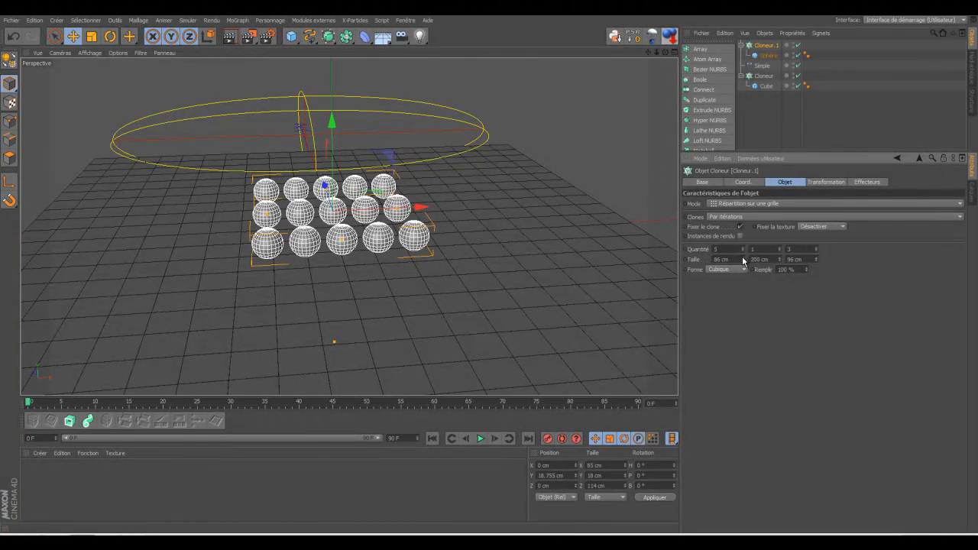
left_click(815, 246)
left_click(815, 247)
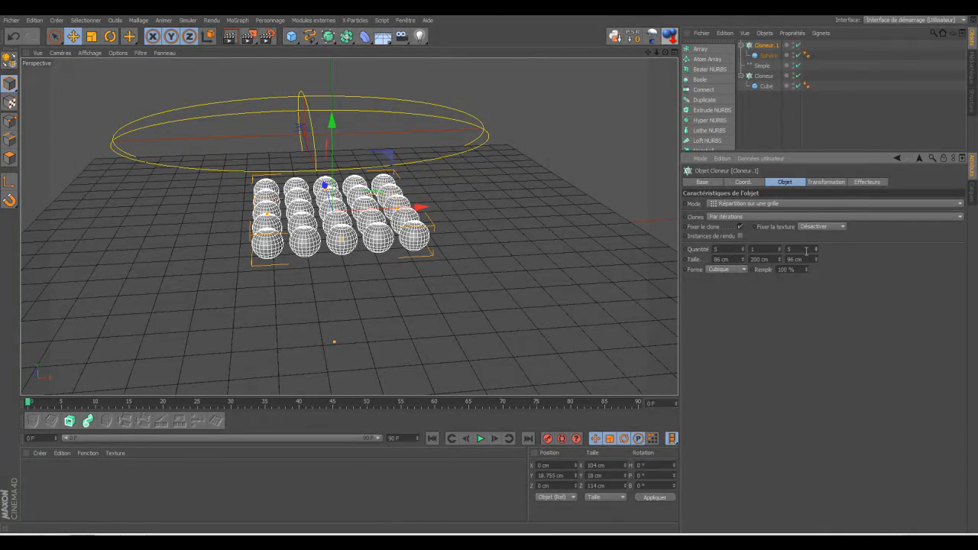
left_click_drag(817, 258, 817, 257)
- Play the animation to check how the raised cubes pass under the sphere grid, and return to the first frame
left_click_drag(504, 264, 650, 54, "alt")
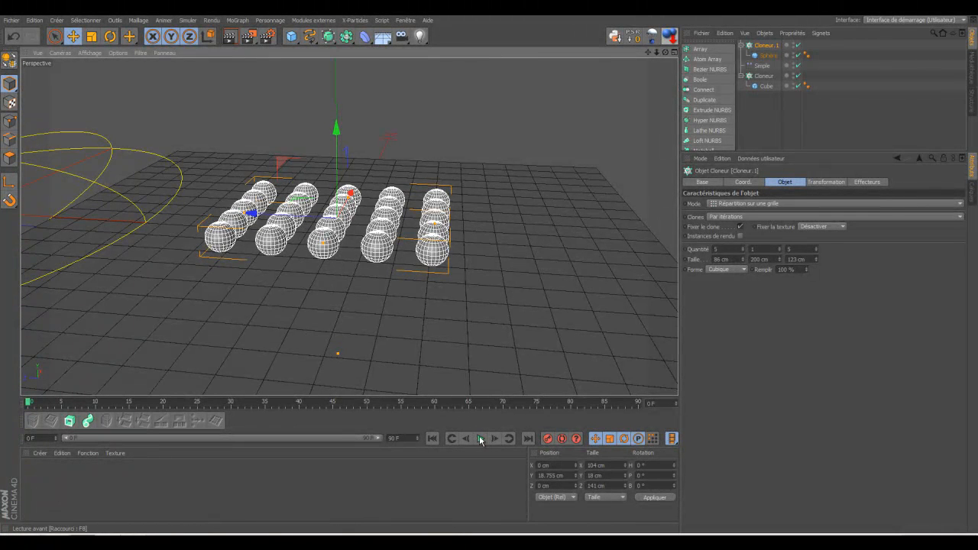
left_click(480, 438)
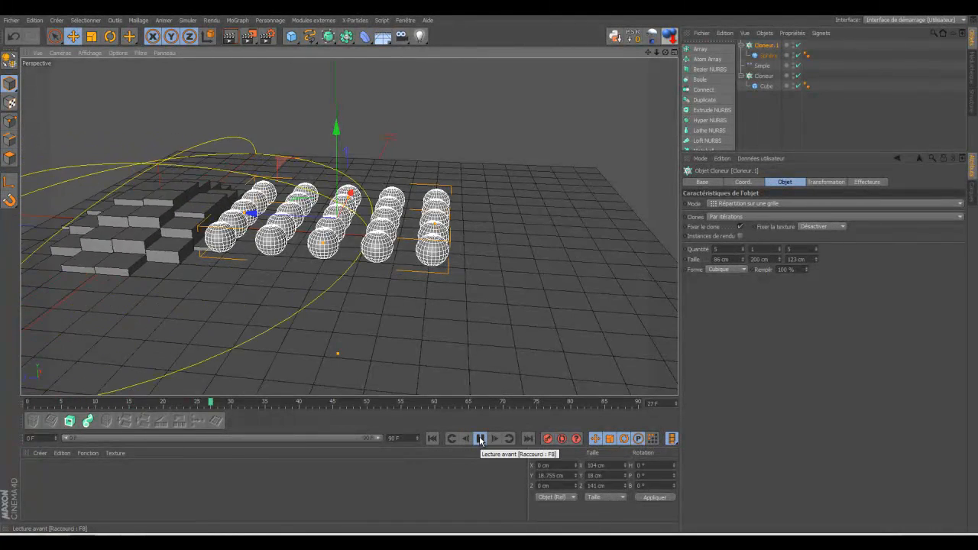
left_click(480, 438)
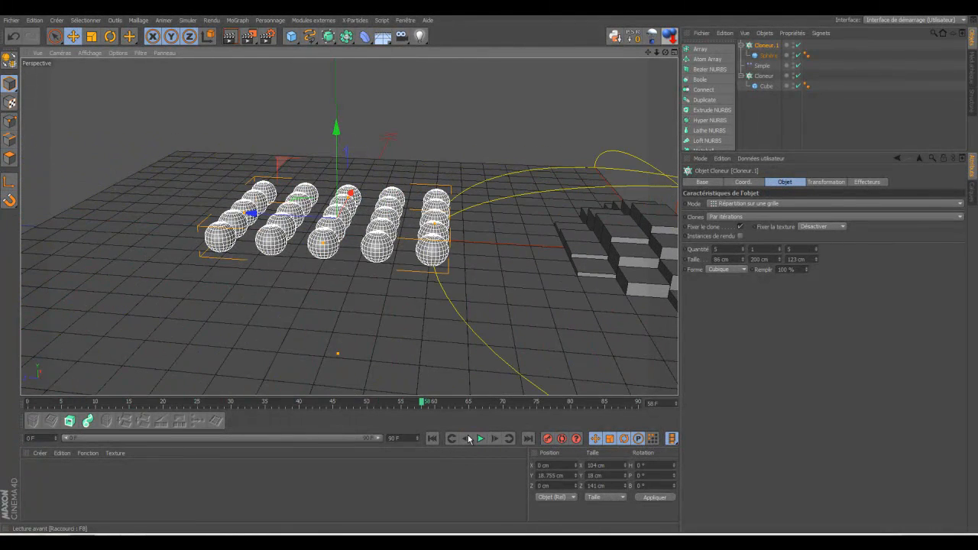
left_click(432, 438)
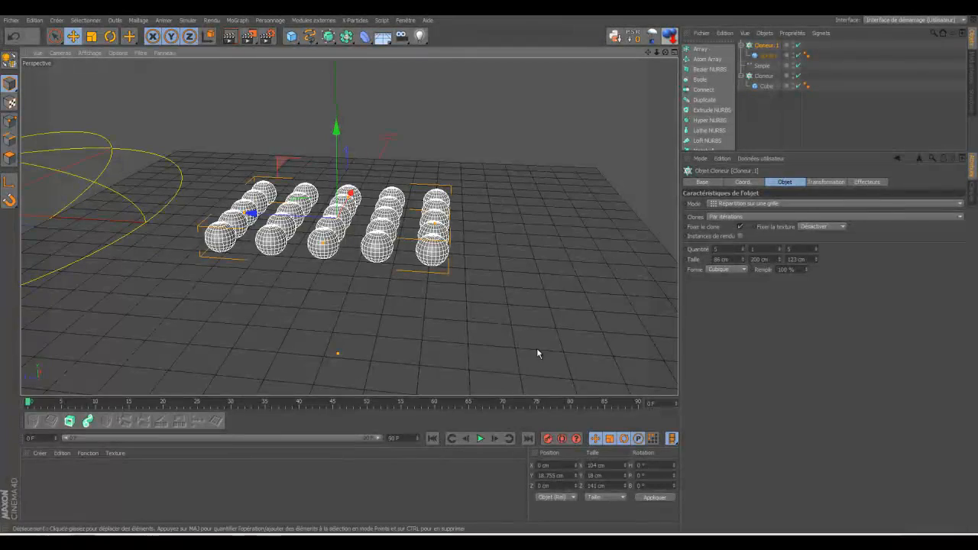
- Give the cloned cube a collision body (Corps collision) simulation tag
left_click_drag(665, 53, 489, 268)
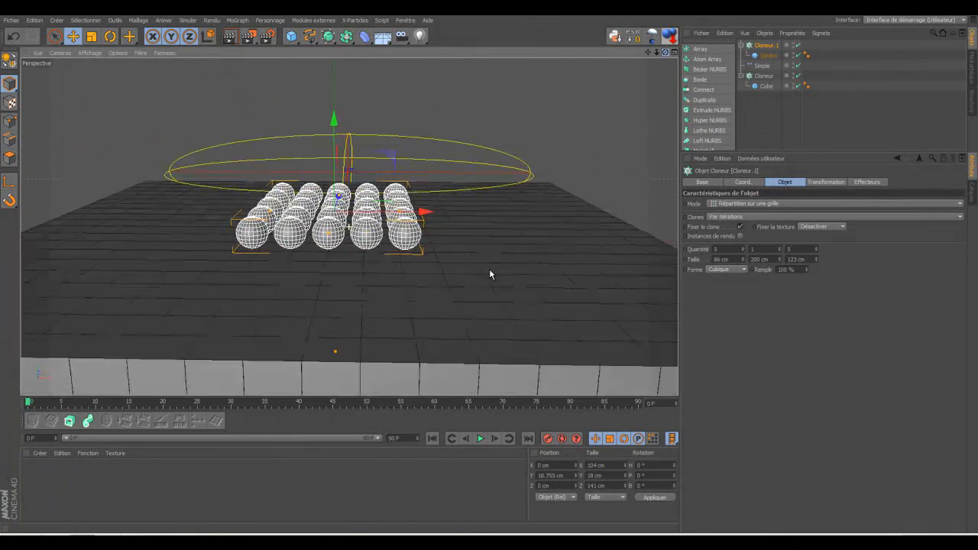
left_click(767, 86)
right_click(767, 88)
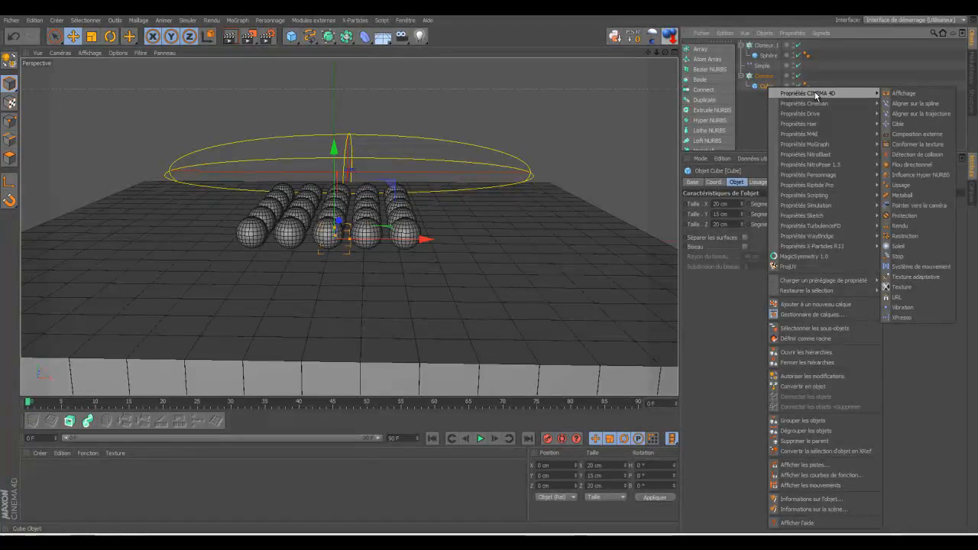
mouse_move(826, 210)
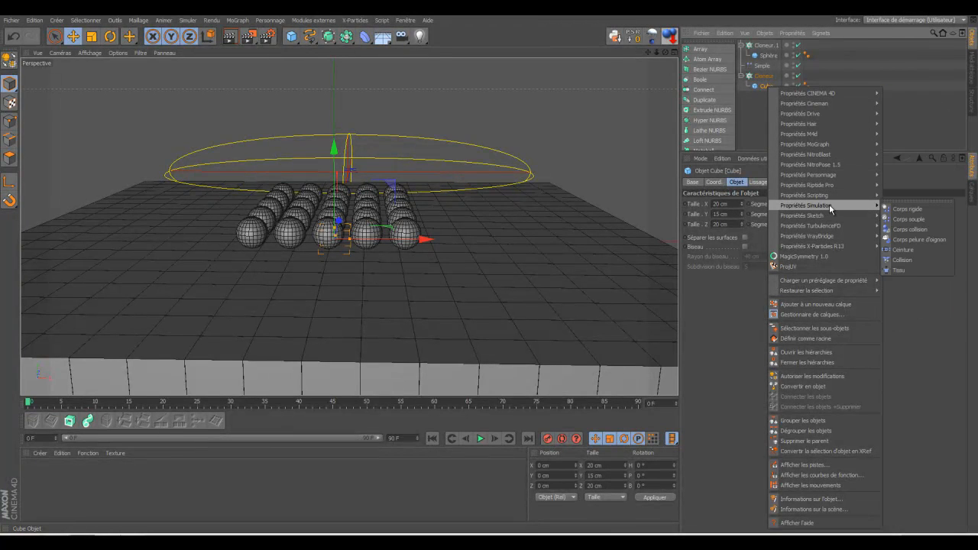
left_click(906, 230)
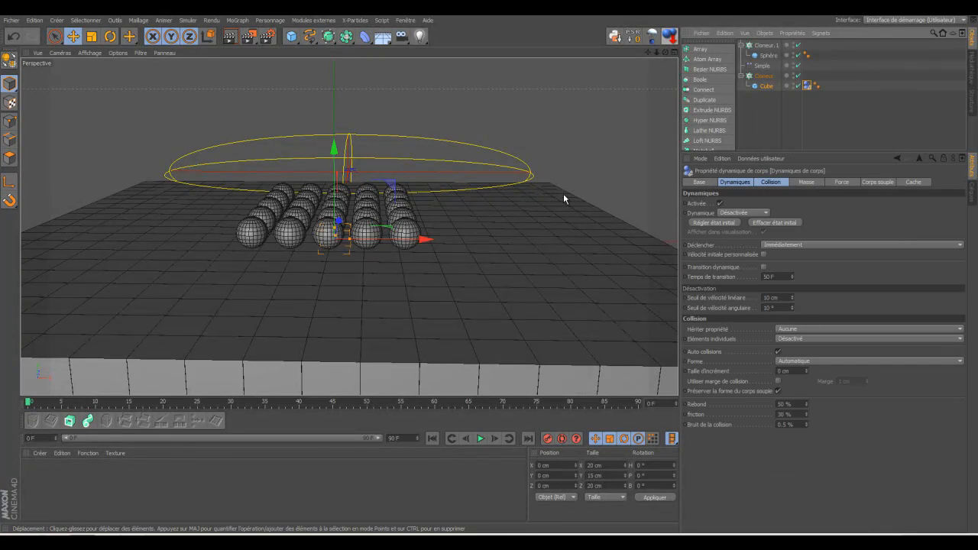
- Give the cloned sphere a rigid body (Corps rigide) simulation tag
left_click(766, 59)
right_click(767, 59)
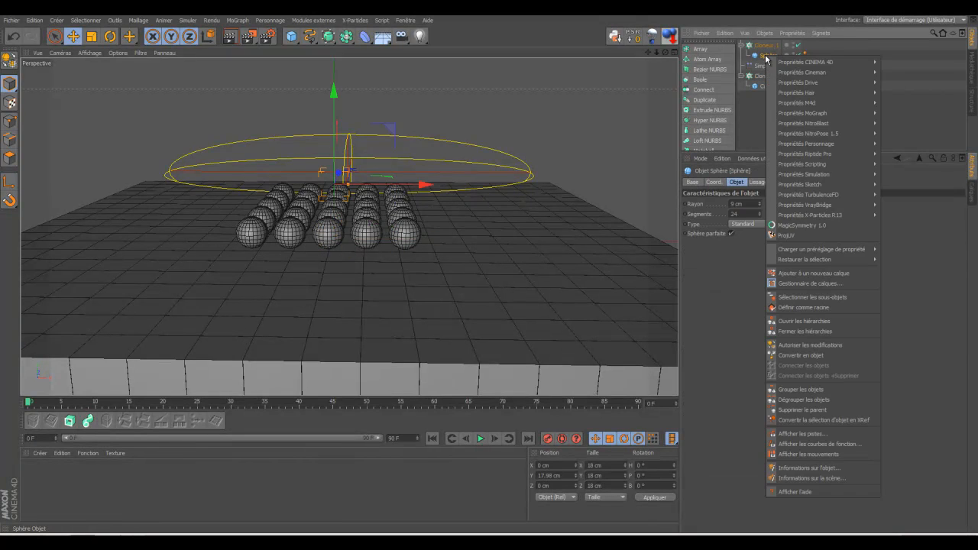
mouse_move(829, 175)
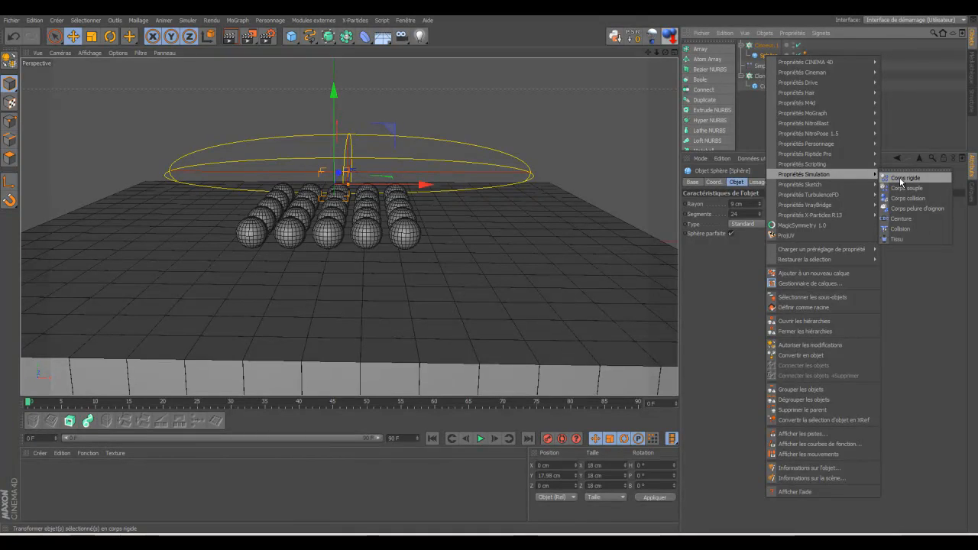
left_click(902, 179)
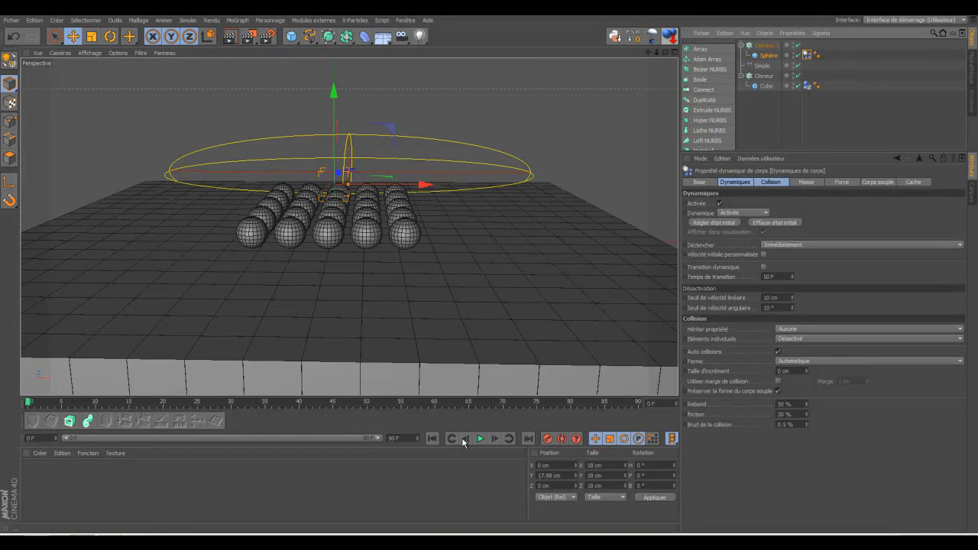
- Play the simulation from the first frame to check how the rising cubes push the spheres, and stop it
left_click(480, 438)
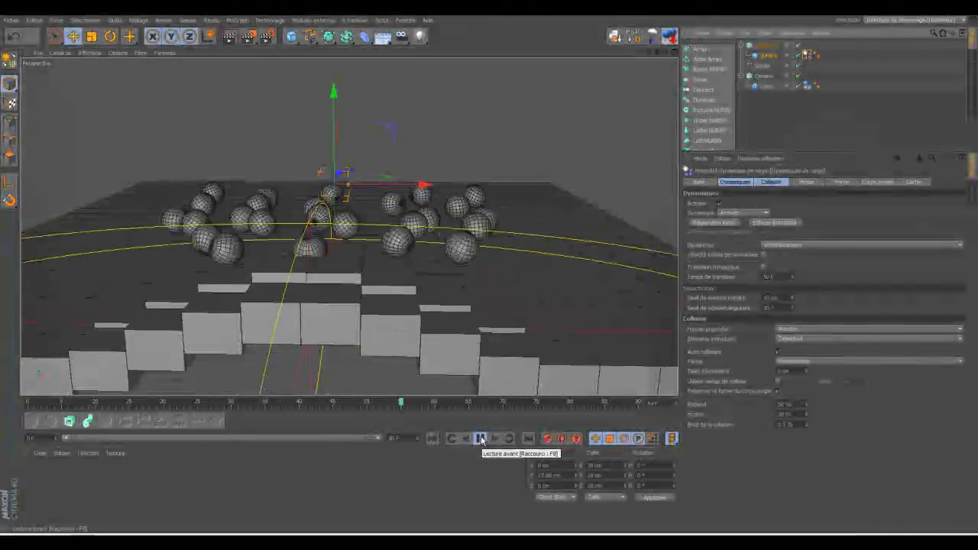
left_click(479, 439)
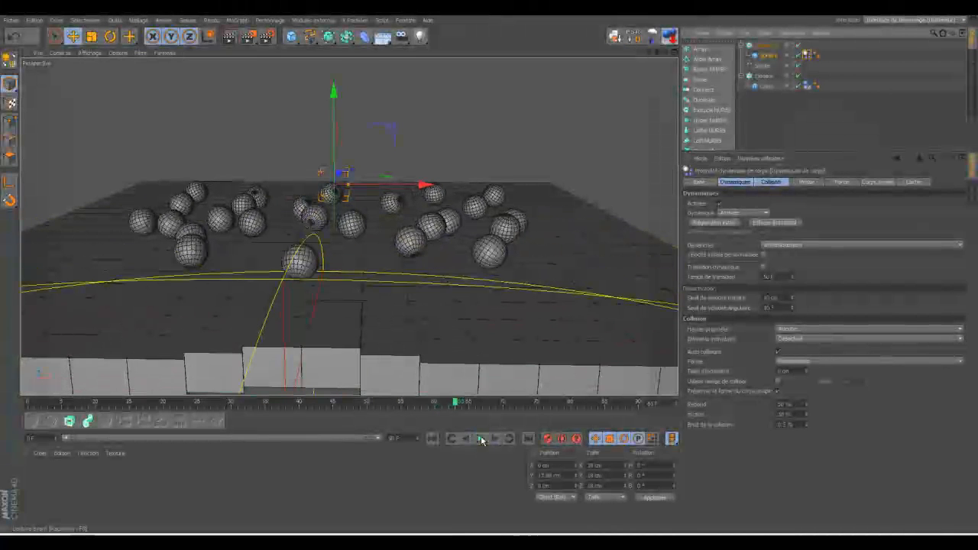
- Move the Simple effector's final animation key to frame 60
left_click(433, 438)
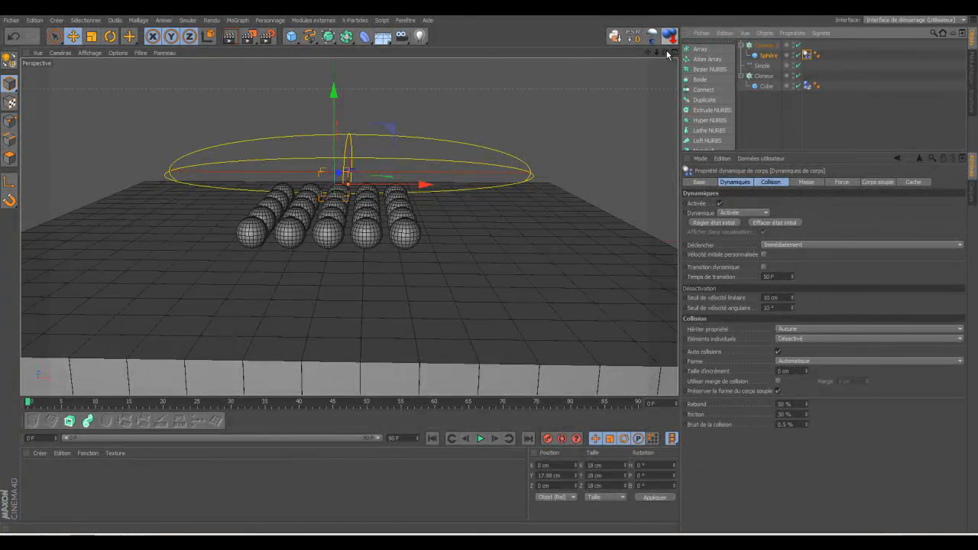
mouse_move(666, 53)
left_mouse_down()
mouse_move(512, 275)
mouse_move(489, 275)
mouse_move(666, 66)
left_mouse_up()
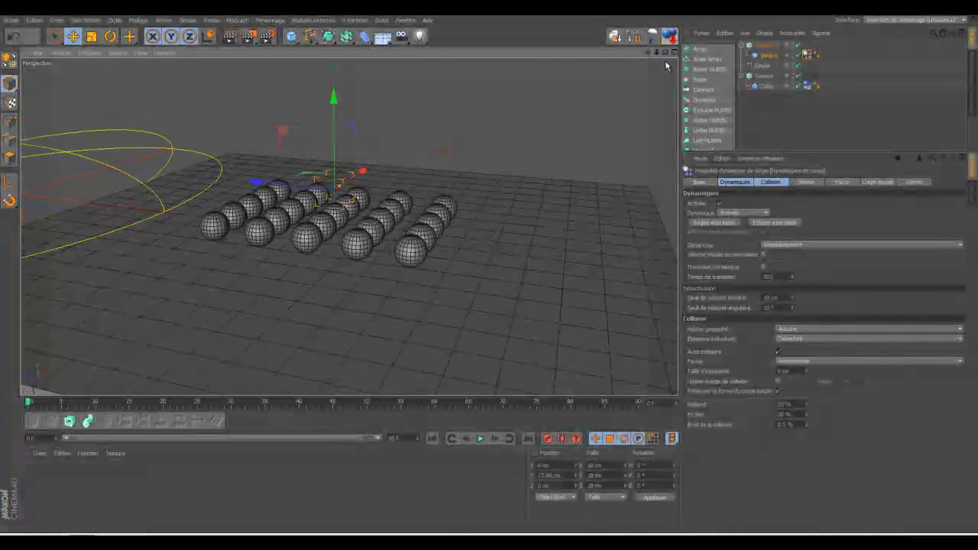
left_click(763, 66)
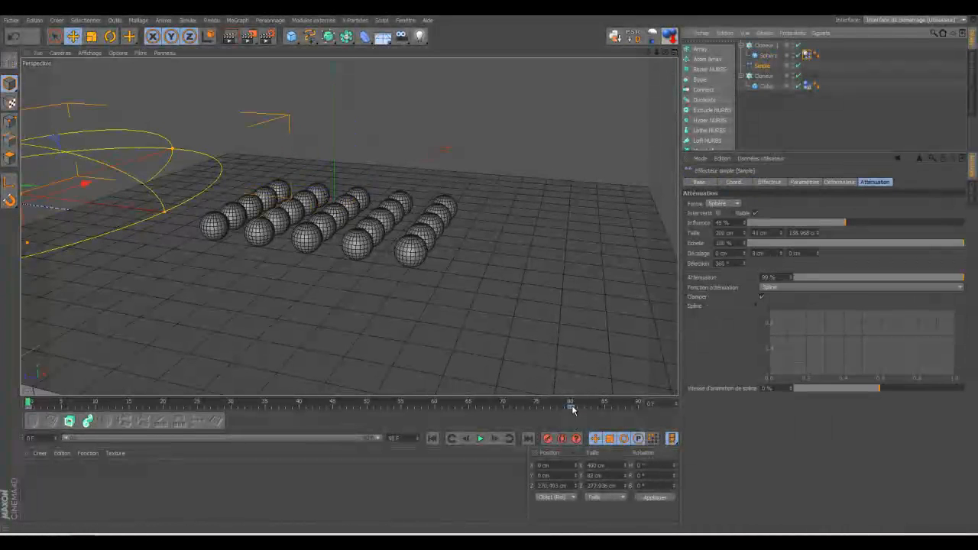
left_click_drag(573, 409, 434, 414)
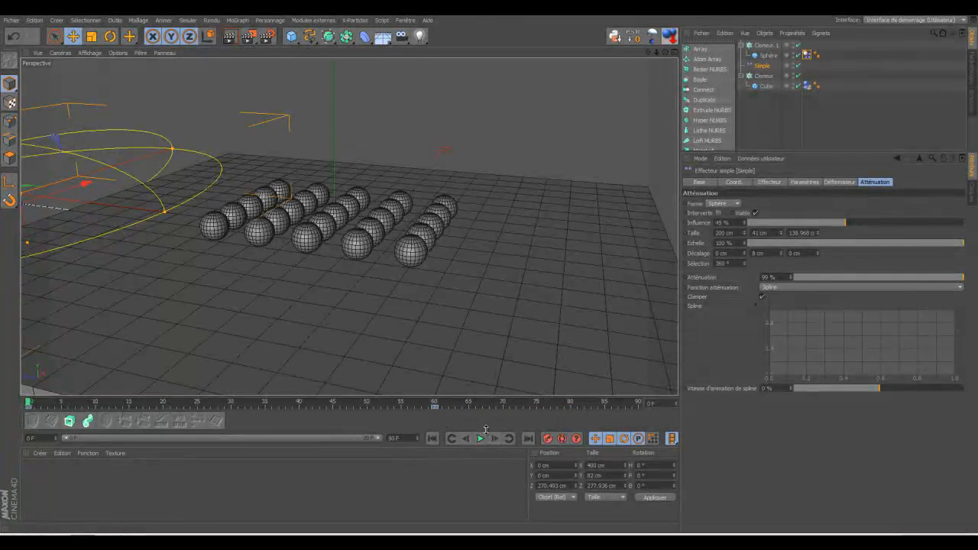
- Play the simulation to check the faster effector movement, stop it and return to the first frame
left_click(481, 439)
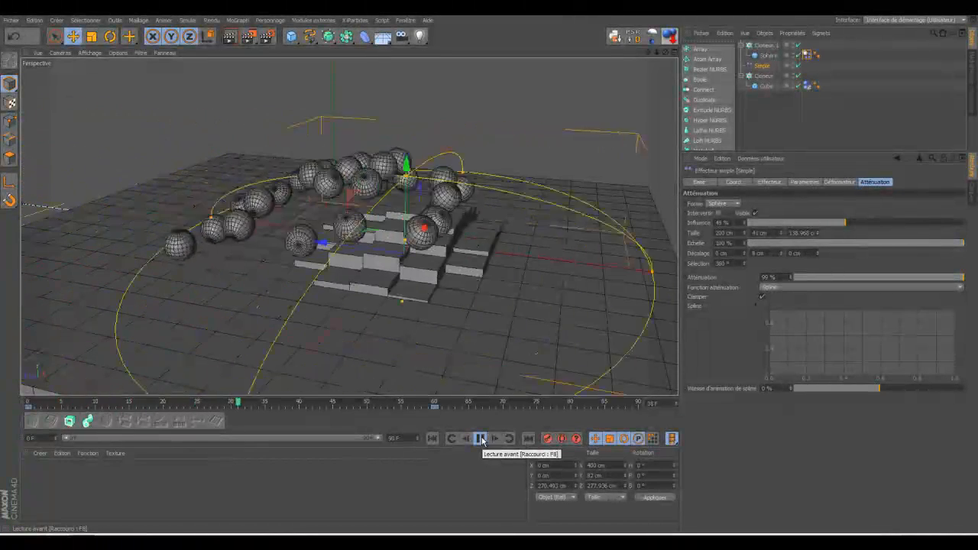
left_click(480, 438)
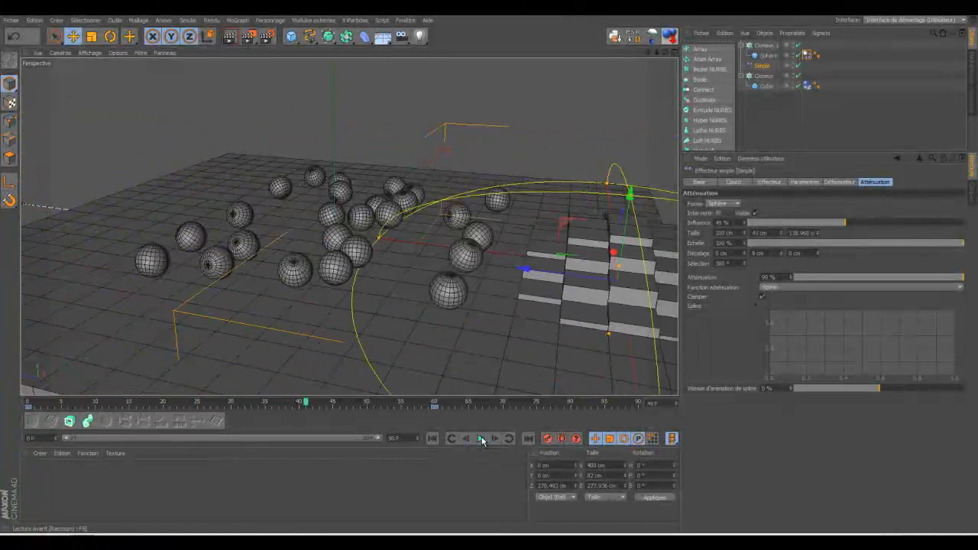
left_click(433, 438)
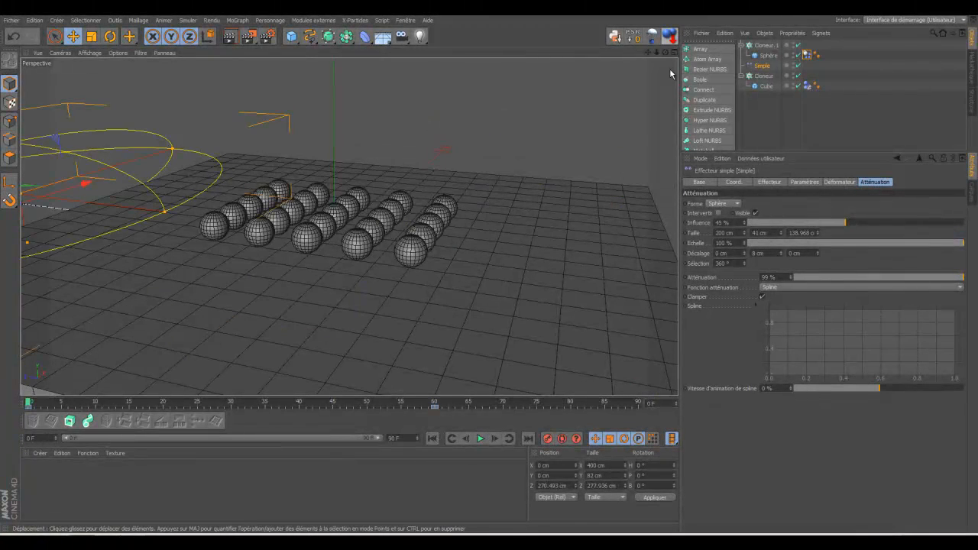
- Scrub the timeline to frame 36 from a front view to examine how the cubes throw the spheres, and return to frame 0
left_click_drag(665, 52, 489, 273)
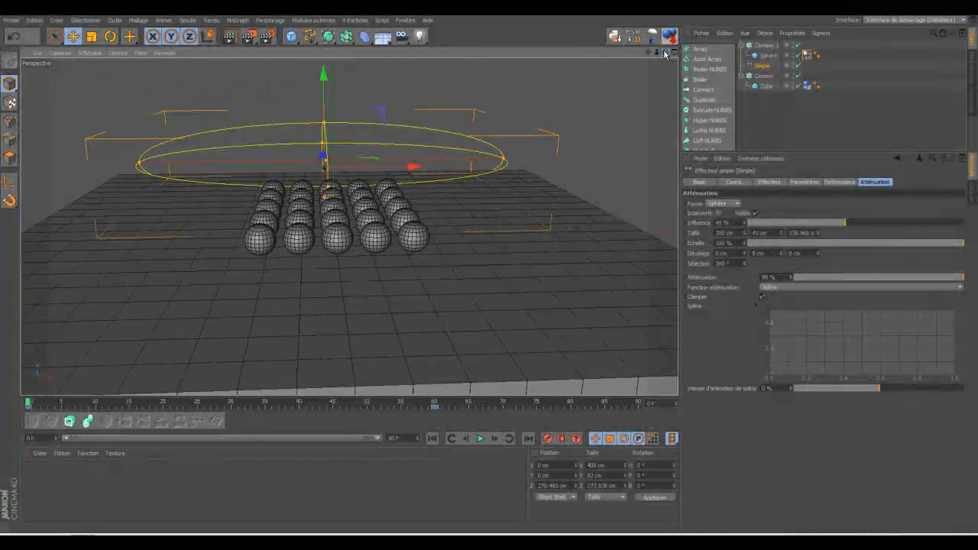
left_click_drag(666, 53, 489, 273)
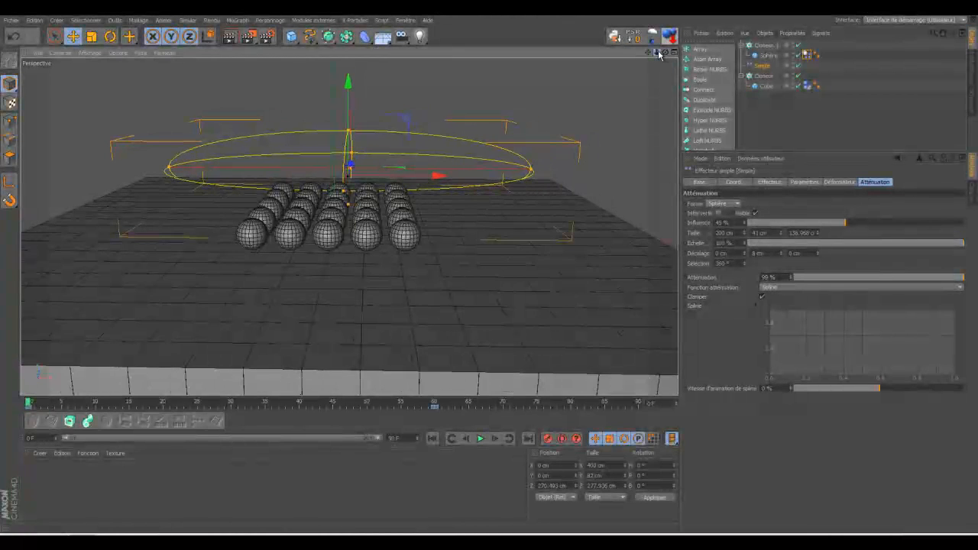
left_click_drag(660, 55, 489, 271)
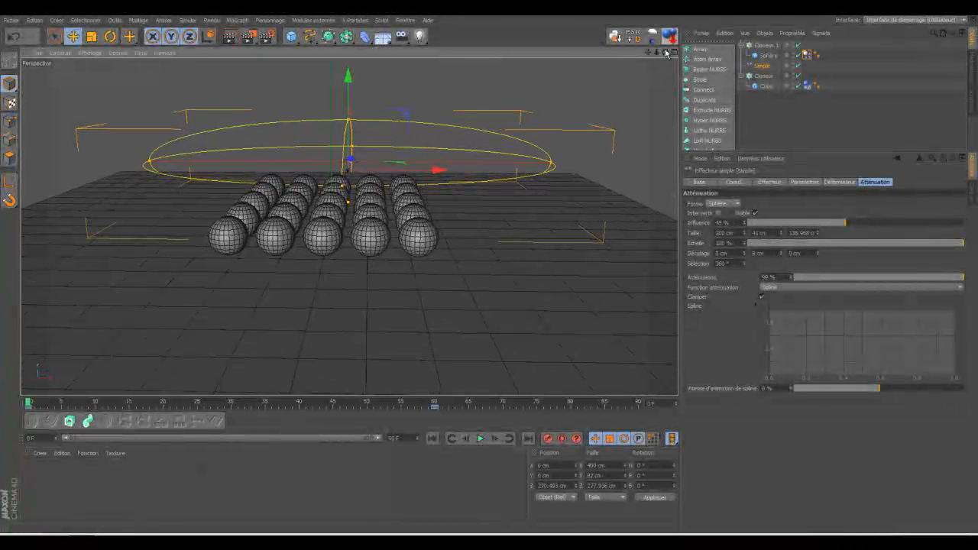
left_click_drag(670, 54, 489, 273)
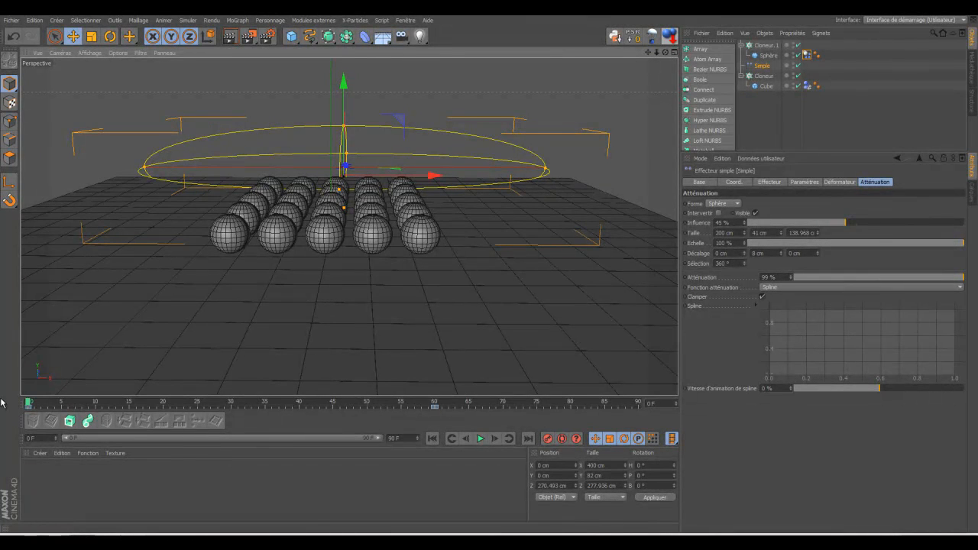
left_click_drag(28, 403, 272, 403)
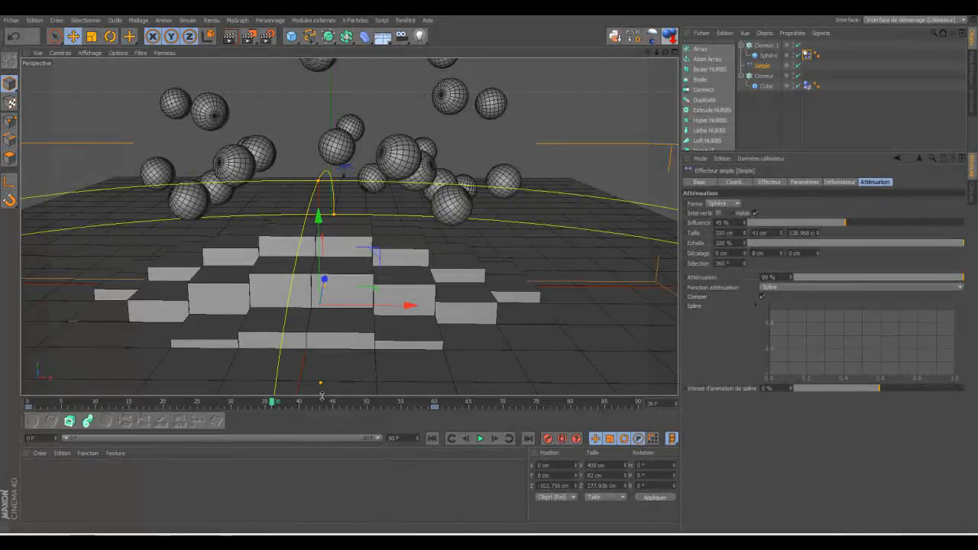
left_click_drag(272, 403, 9, 403)
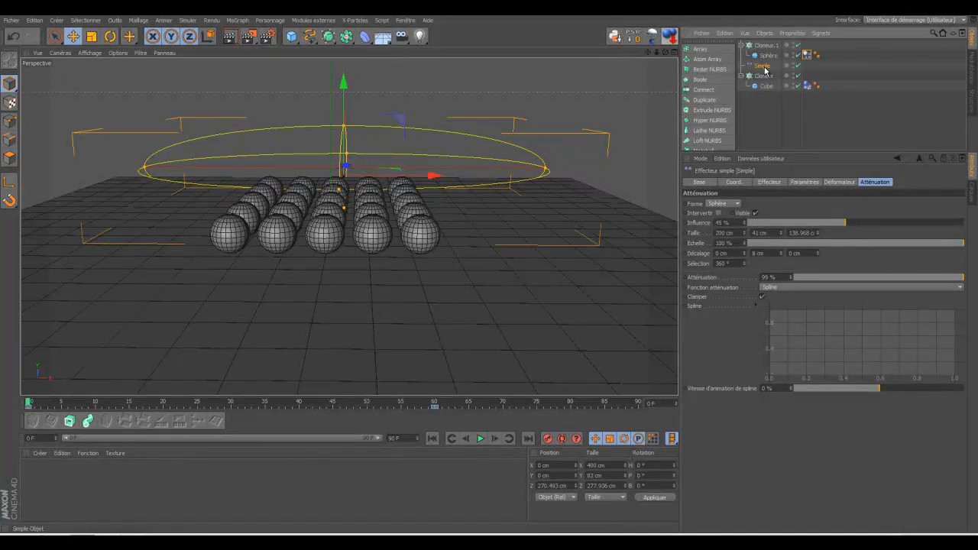
- Turn off the visibility of the Simple effector's falloff shape in the viewport
left_click(756, 213)
left_click(756, 214)
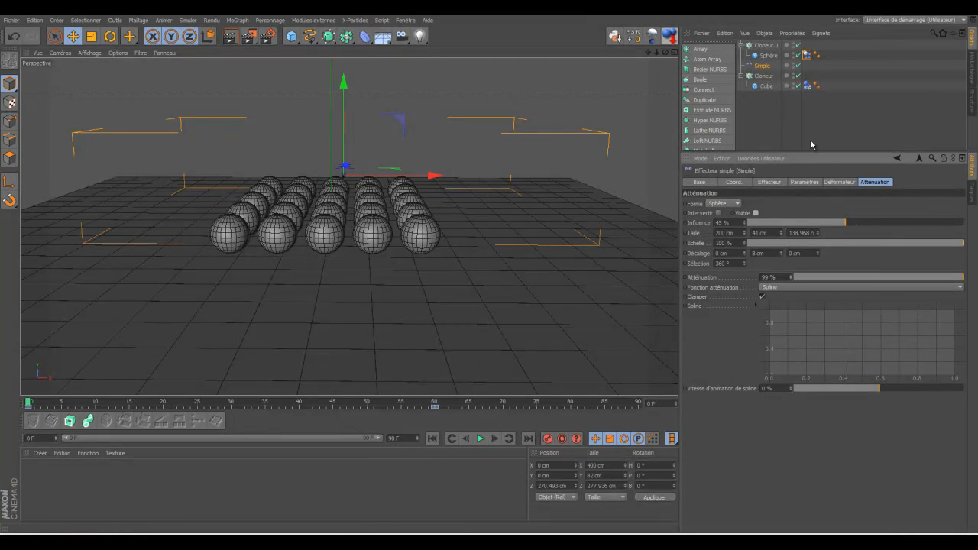
- Set the sphere's rigid body friction to 15 % and its bounce (Rebond) to 70 %
left_click(807, 87)
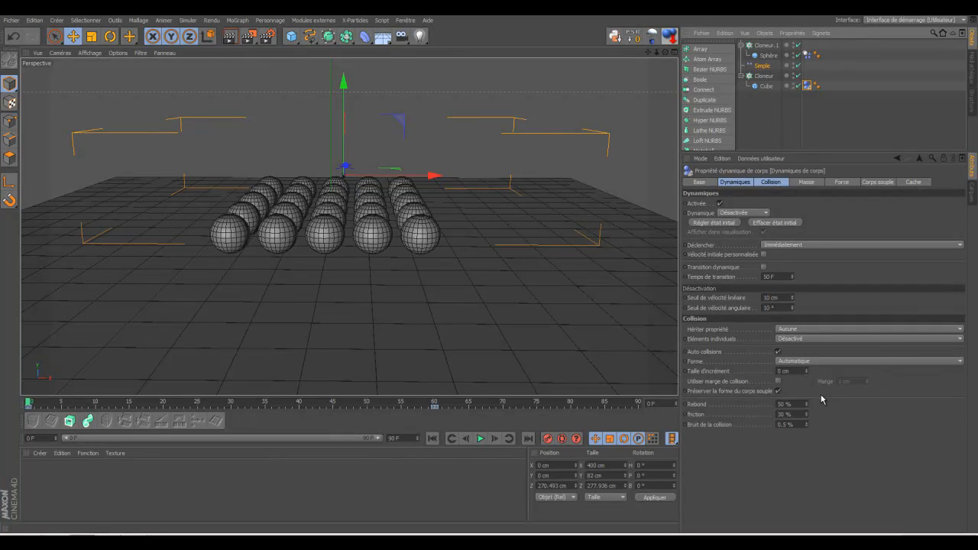
left_click(807, 55)
left_click_drag(807, 419, 807, 419)
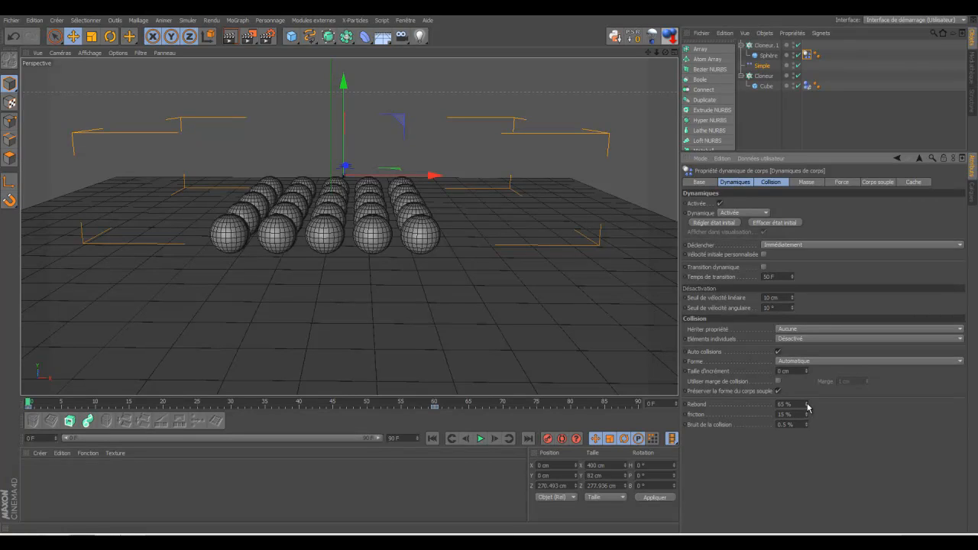
left_click_drag(807, 404, 807, 402)
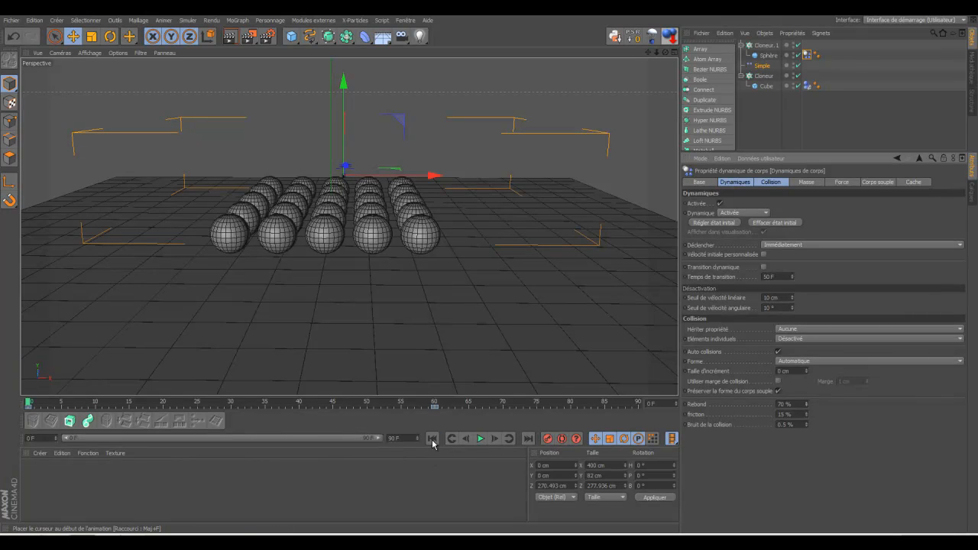
- Play the simulation to check the spheres' new bounce and friction, and stop it
left_click(481, 439)
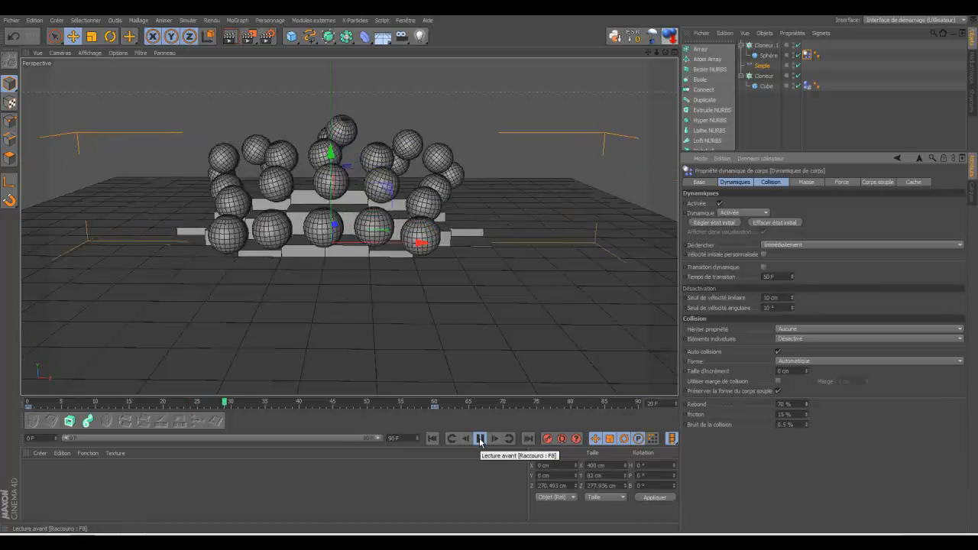
left_click(481, 439)
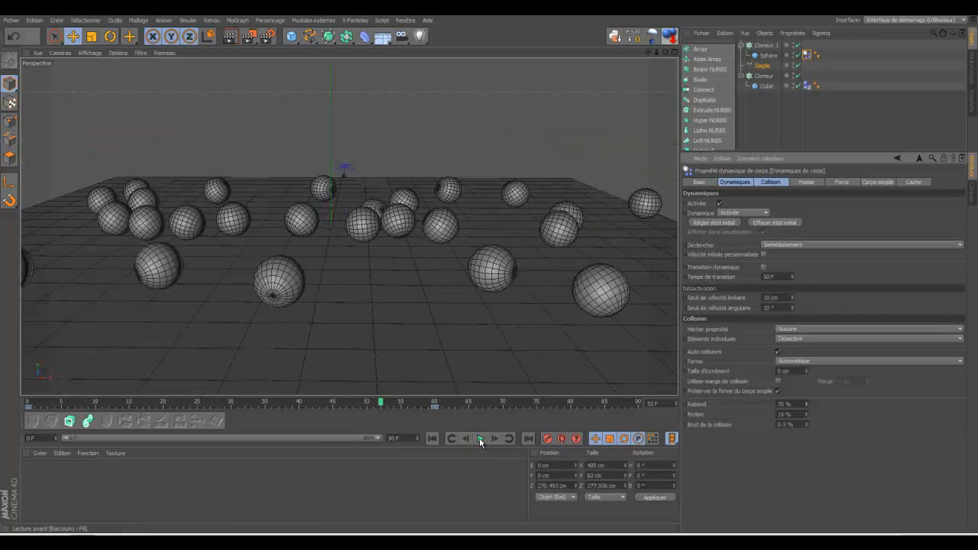
- Return to the first frame and set the bounce (Rebond) to 95 % for both the sphere's rigid body and the cube's collision body
left_click(433, 438)
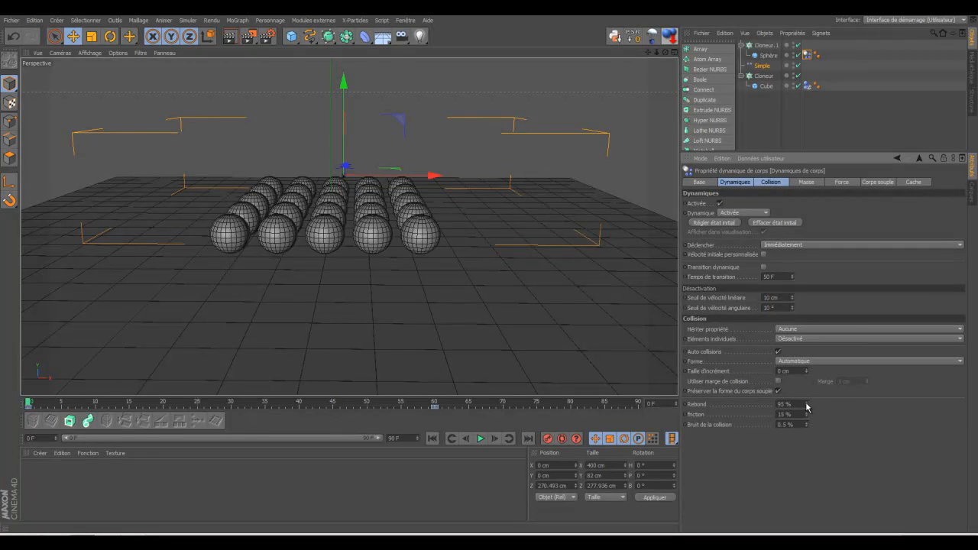
left_click(807, 87)
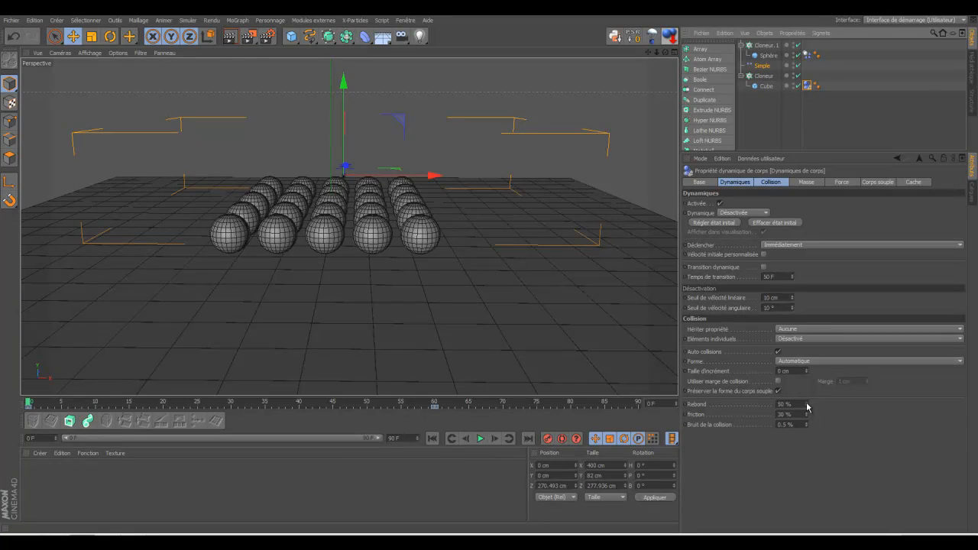
left_click_drag(807, 404, 807, 399)
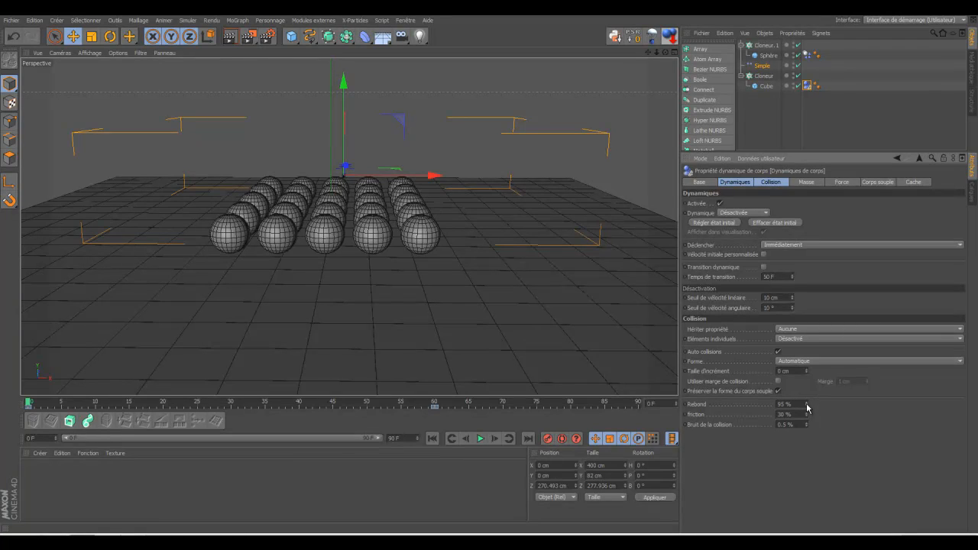
- Play the simulation to check the stronger bounce between the cubes and spheres, and stop it
left_click(480, 440)
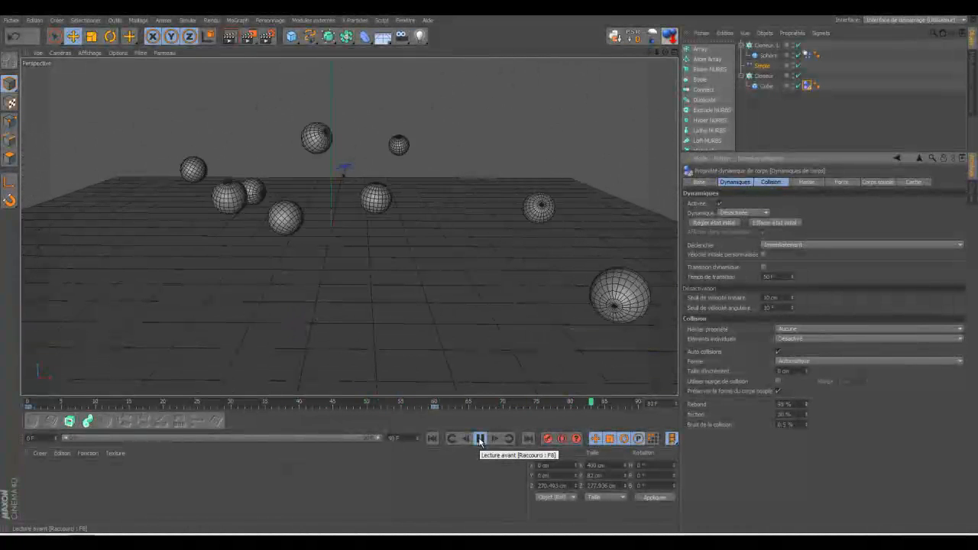
left_click(480, 438)
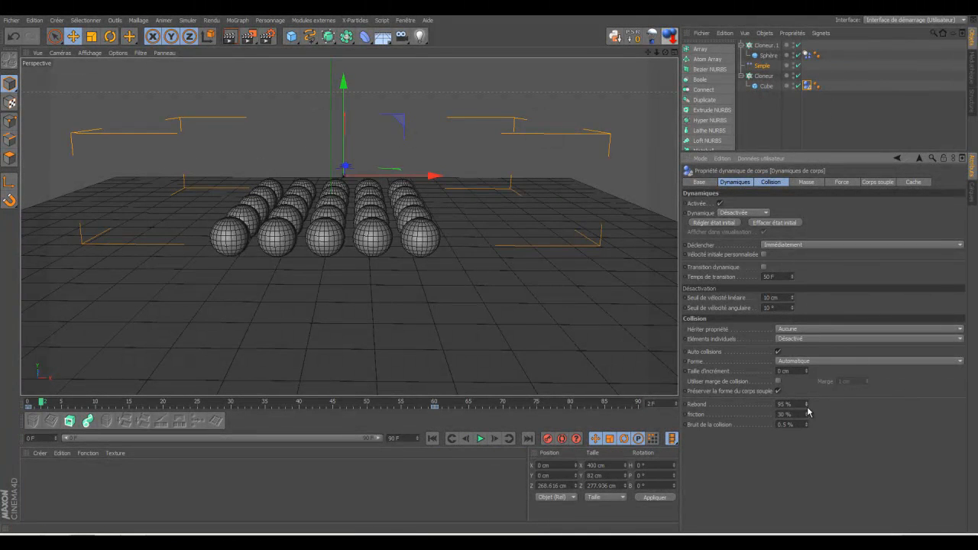
- Set the cube's collision bounce (Rebond) to 75 % and friction to 60 %, and replay the simulation from the first frame
left_click_drag(807, 405, 807, 407)
left_click(431, 439)
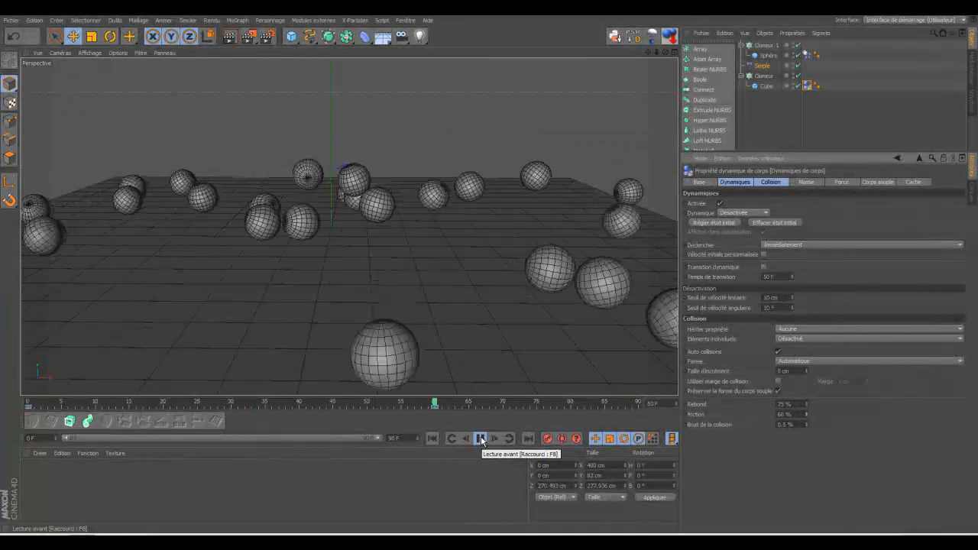
left_click(482, 441)
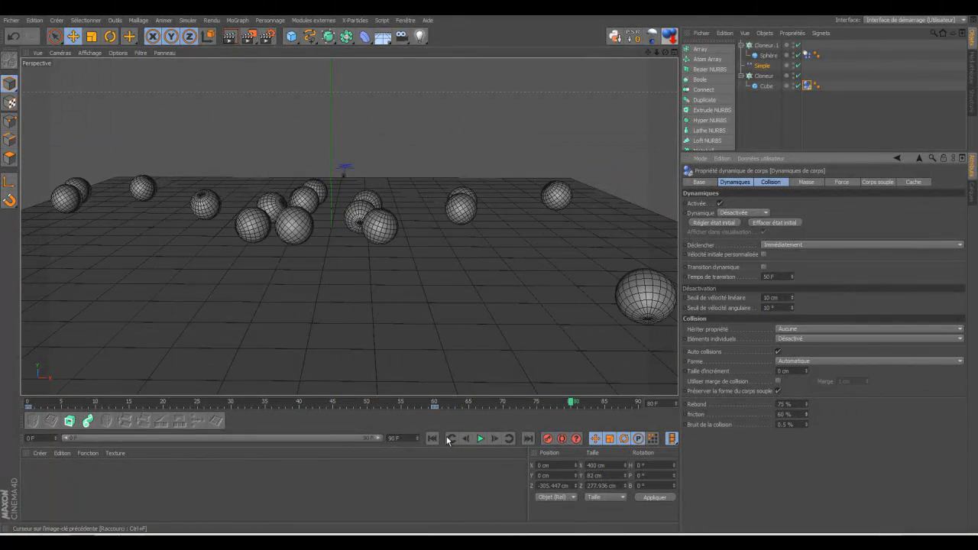
left_click(433, 438)
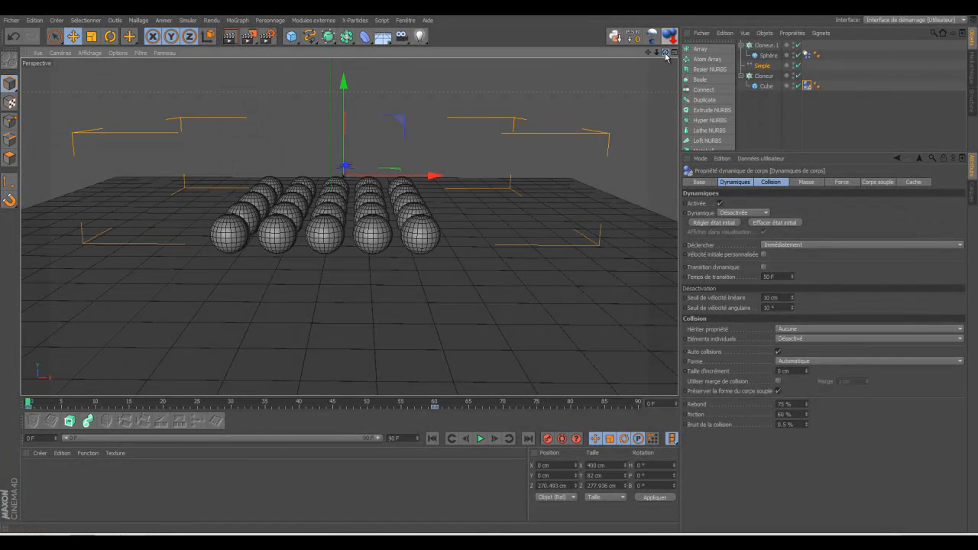
- Play the first frames from a low front view to examine the gap between the spheres and cubes, and return to the start
left_click_drag(668, 52, 491, 275)
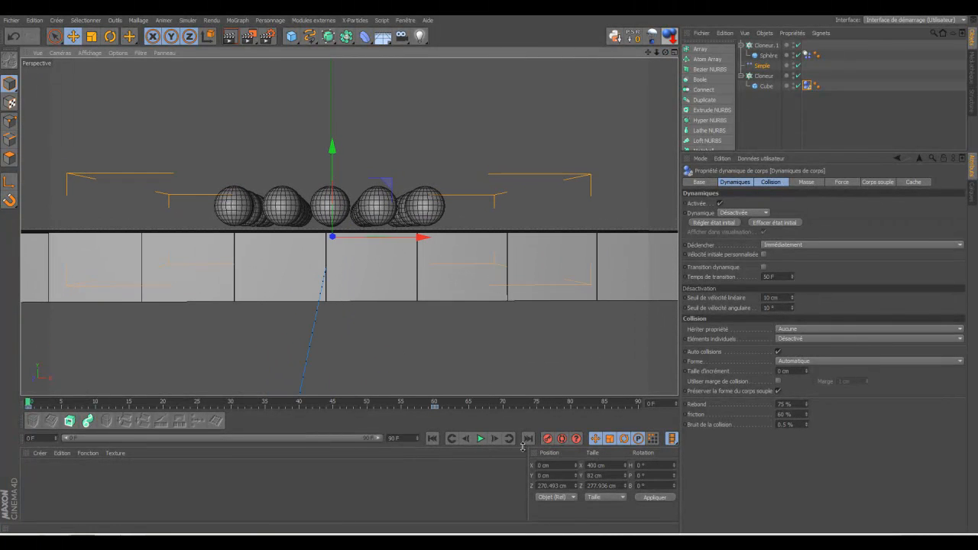
left_click(480, 438)
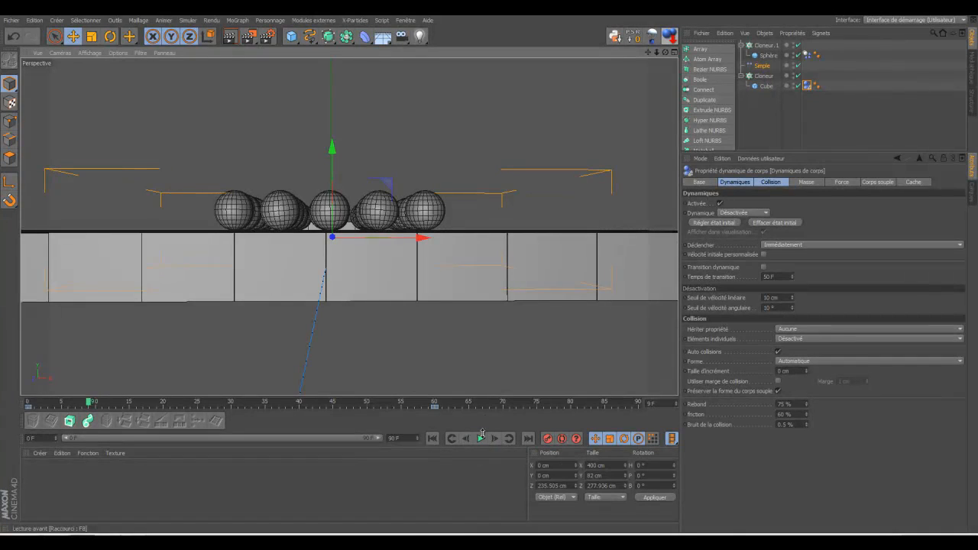
left_click_drag(666, 55, 489, 279)
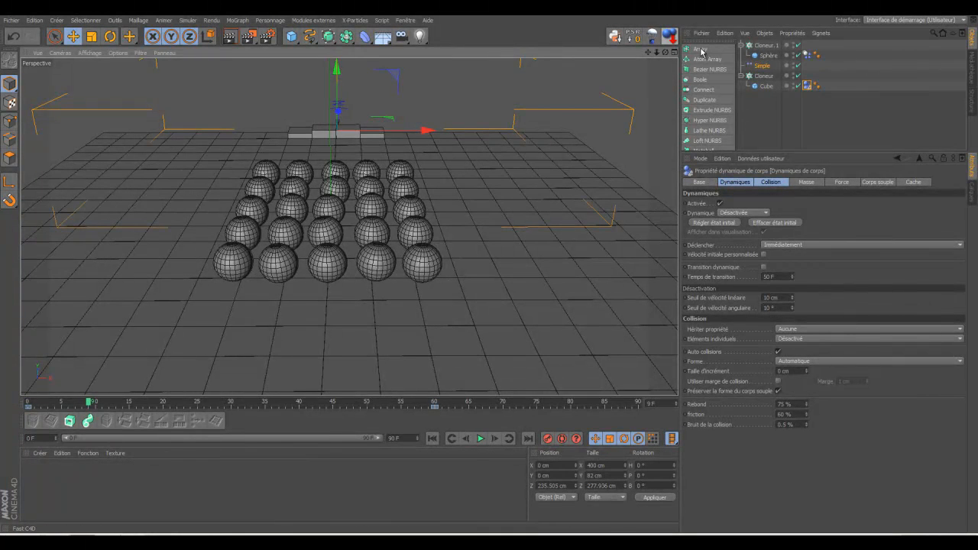
left_click(432, 441)
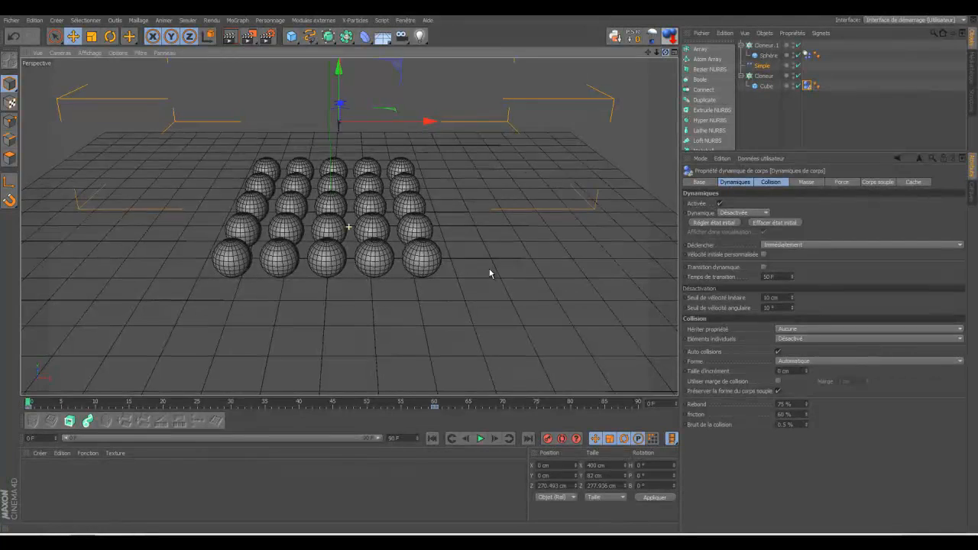
- Lower the sphere cloner to Y about 16.9 cm in the side view so the spheres rest just above the cubes
left_click(673, 52)
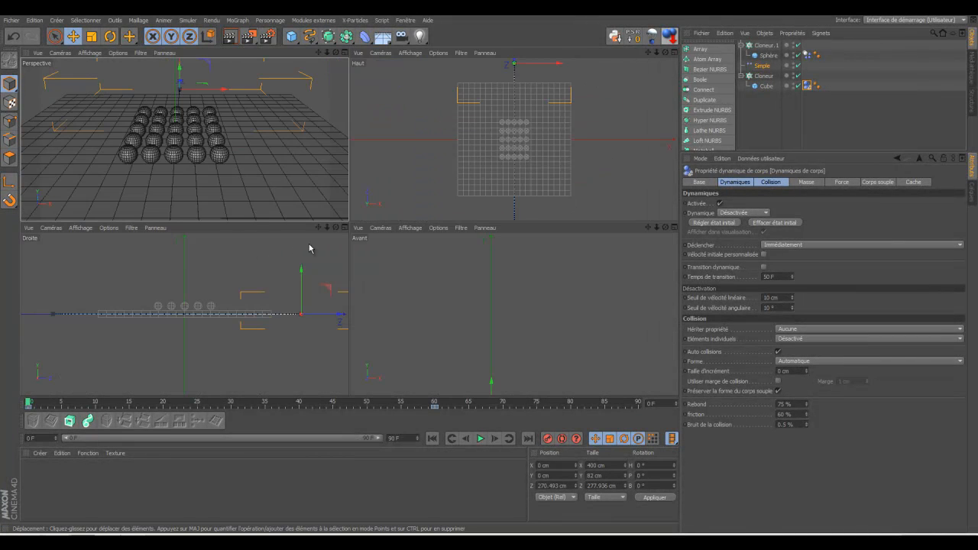
left_click(342, 227)
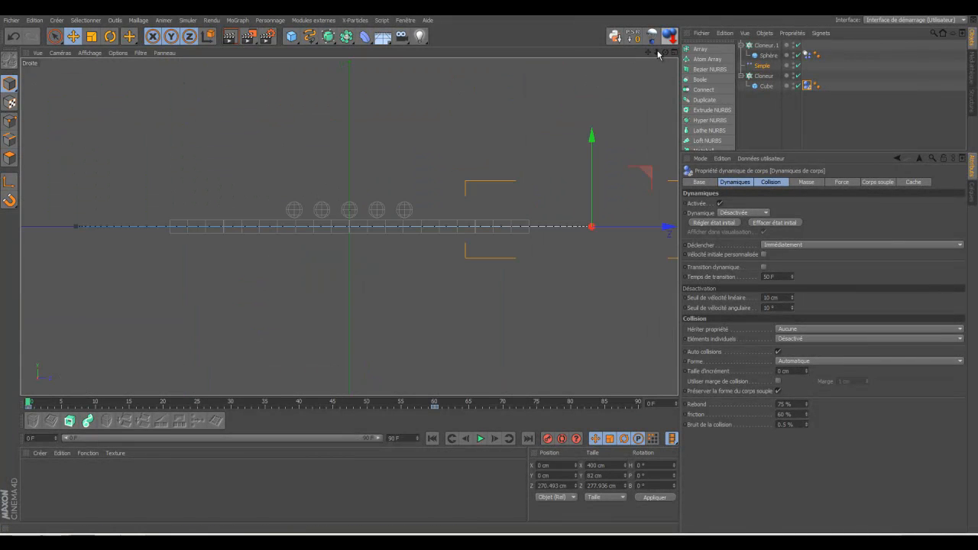
scroll(487, 260, "up", 6)
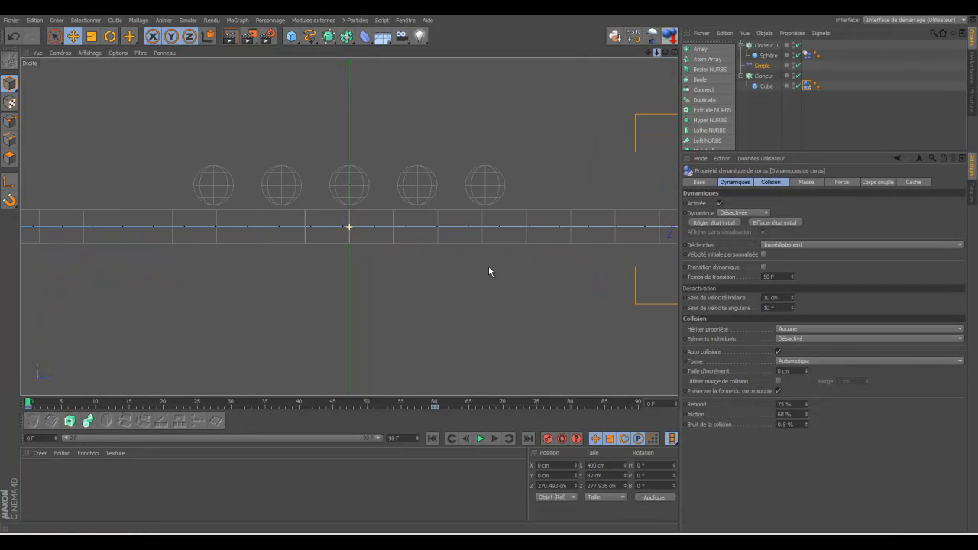
left_click(765, 47)
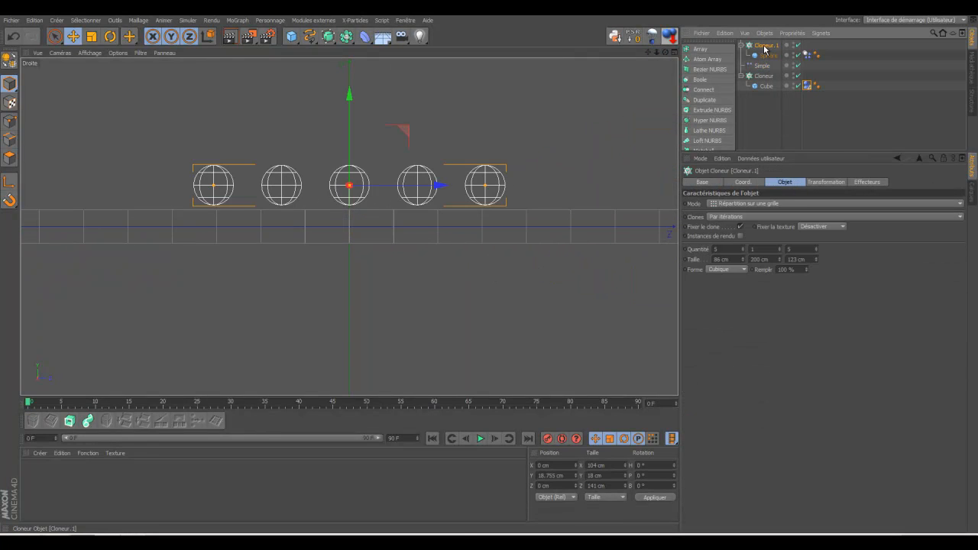
left_click_drag(348, 94, 349, 101)
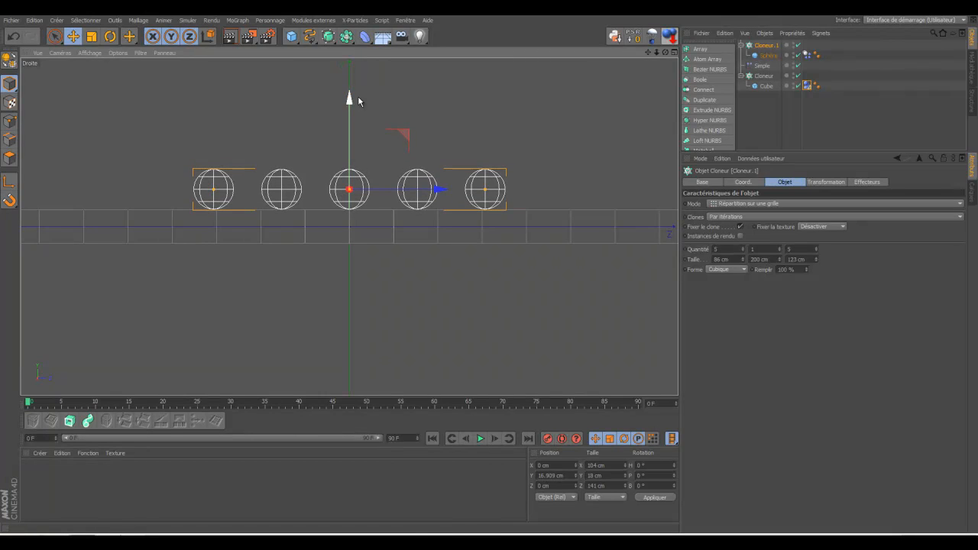
left_click(675, 53)
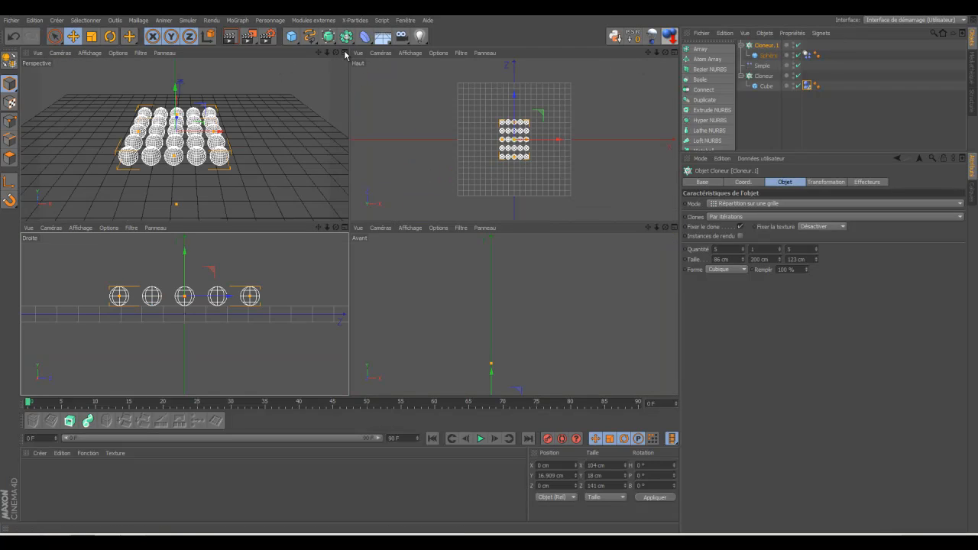
left_click(345, 53)
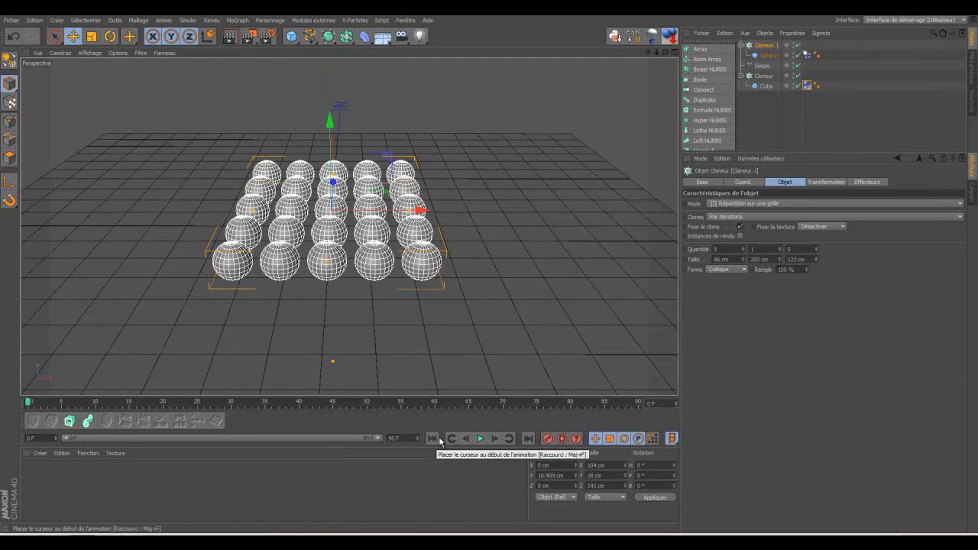
- Play the simulation twice to check the spheres' starting height, stop it and return to the first frame
left_click(481, 439)
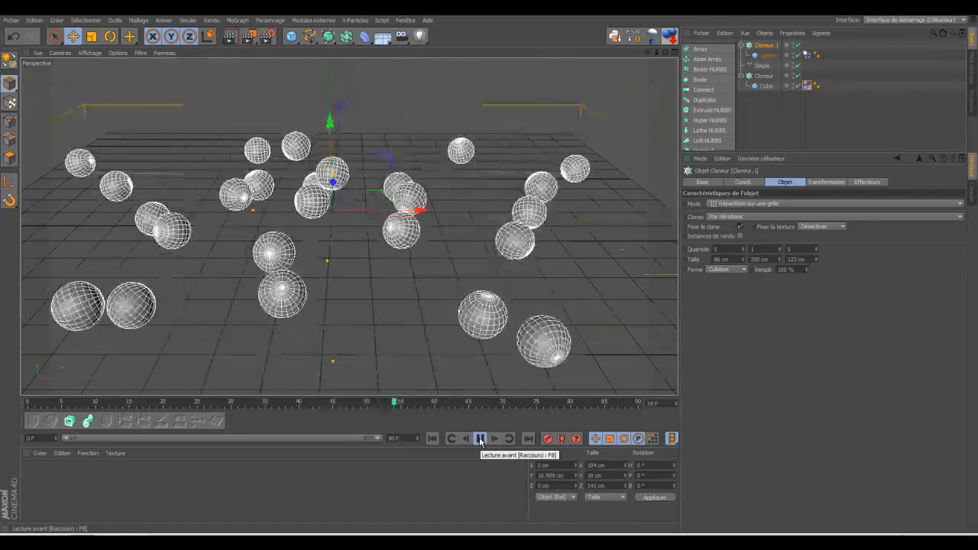
left_click(435, 438)
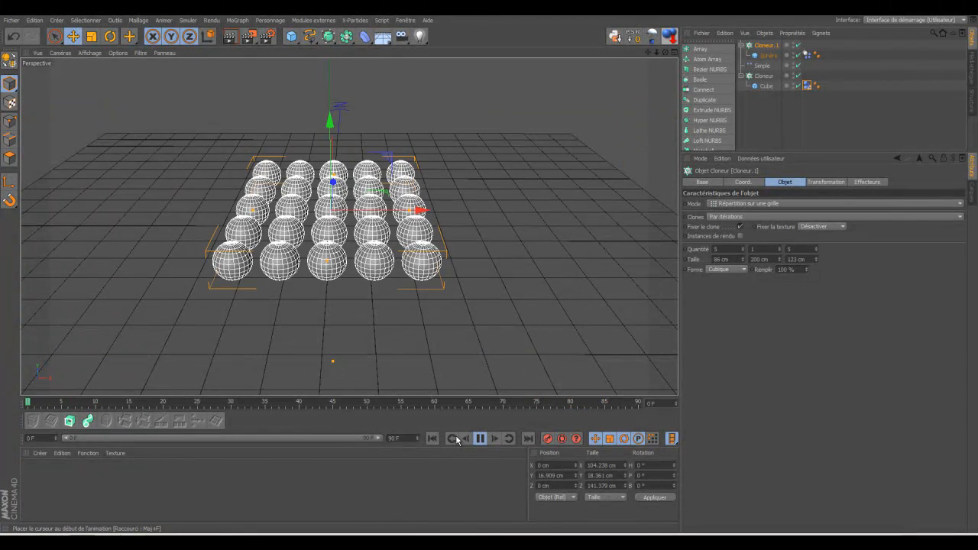
left_click(483, 439)
left_click(433, 439)
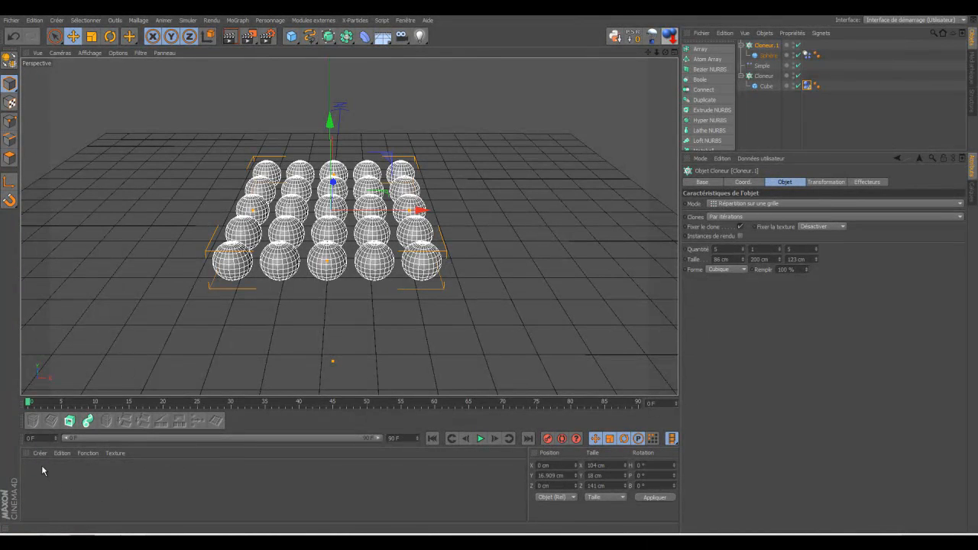
- Create a material with an off-white colour of RGB 231, 231, 231 and assign it to the cube cloner
double_click(48, 492)
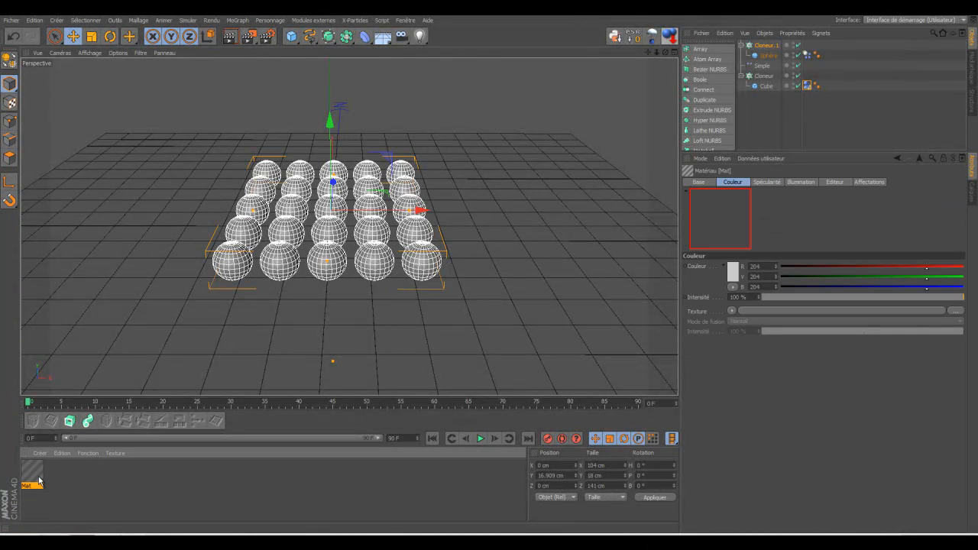
double_click(34, 472)
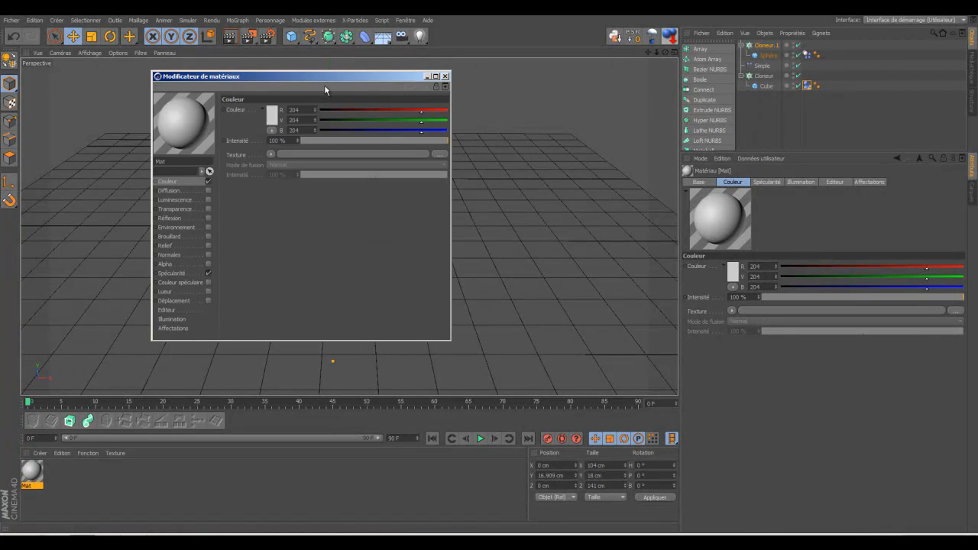
left_click(273, 117)
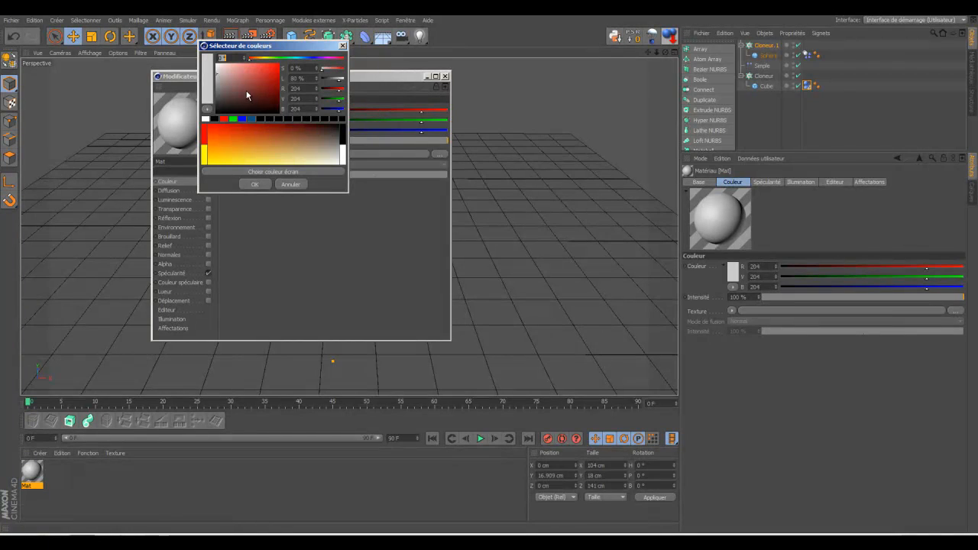
left_click_drag(217, 77, 217, 71)
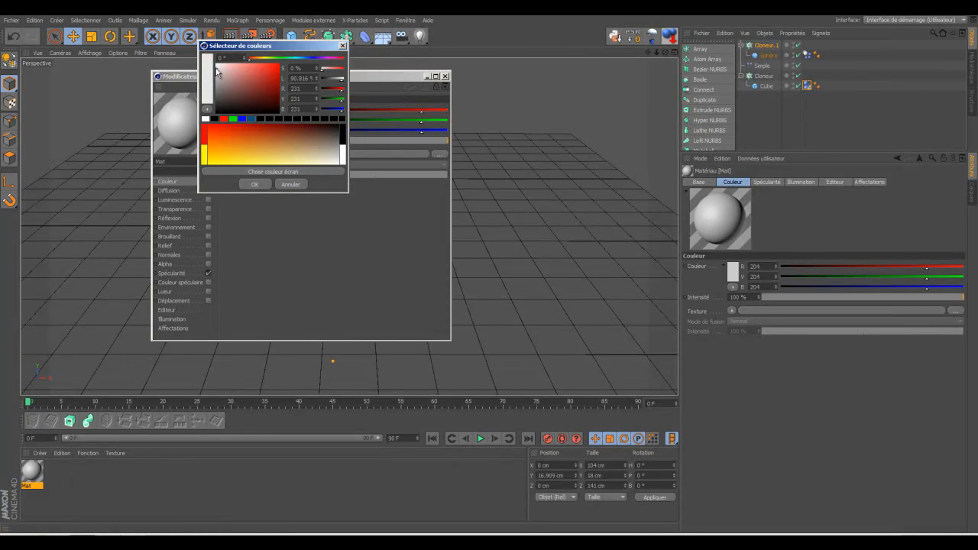
left_click(255, 184)
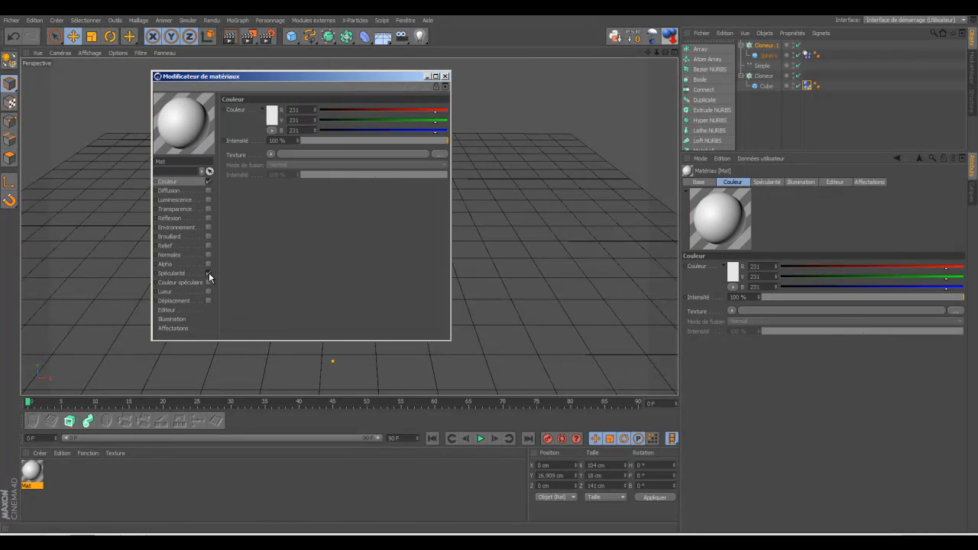
left_click(445, 76)
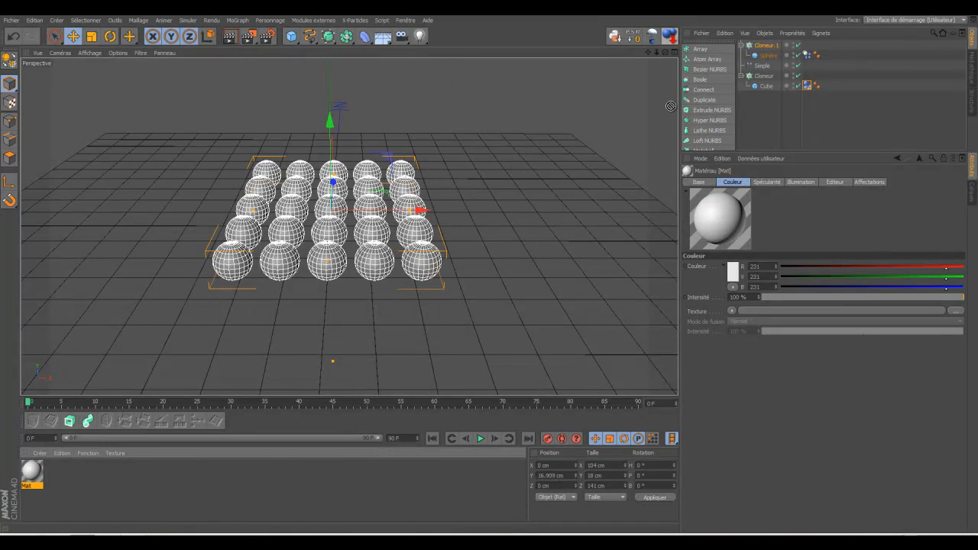
left_click_drag(767, 80, 765, 76)
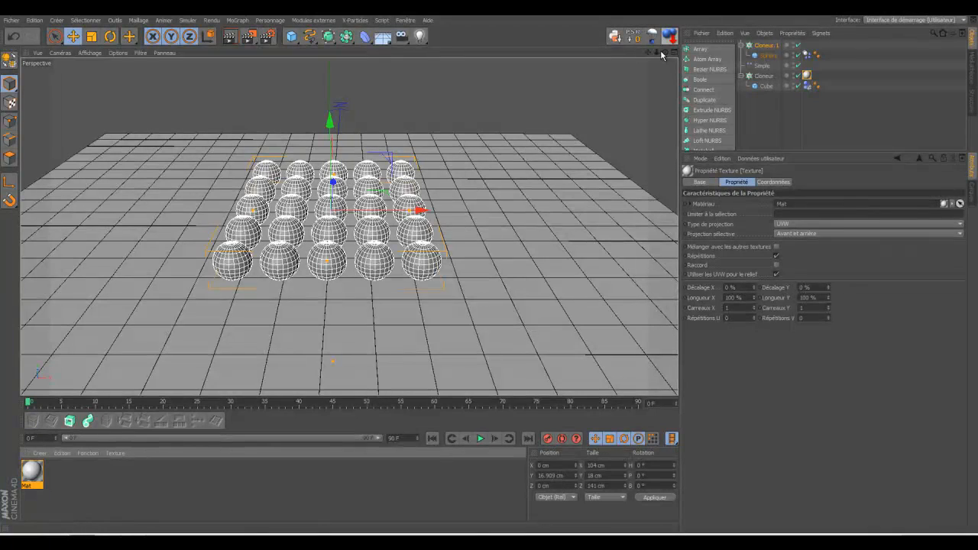
- Add a spotlight, place it above and in front of the grid at about Y 151 cm, Z -474 cm, and tilt it down about 15°
left_click(420, 36)
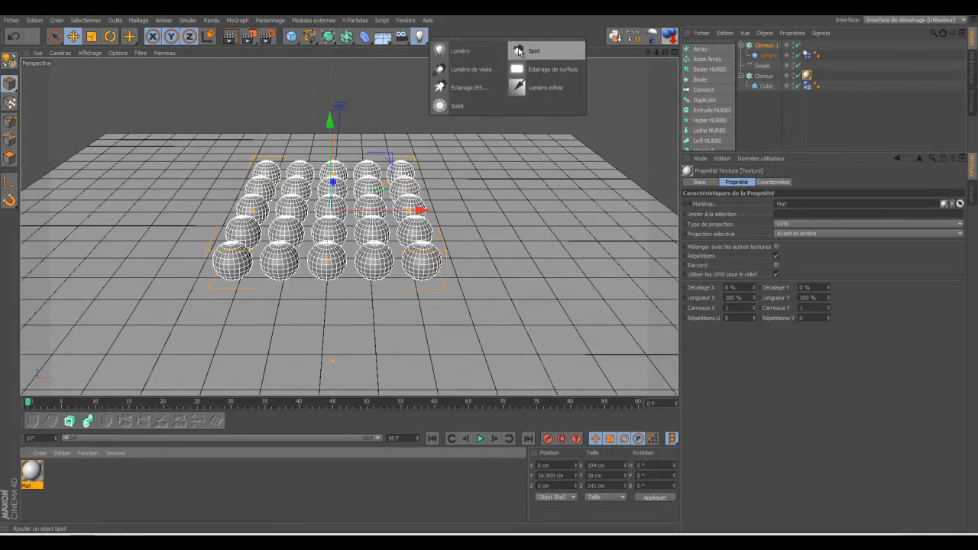
left_click(519, 52)
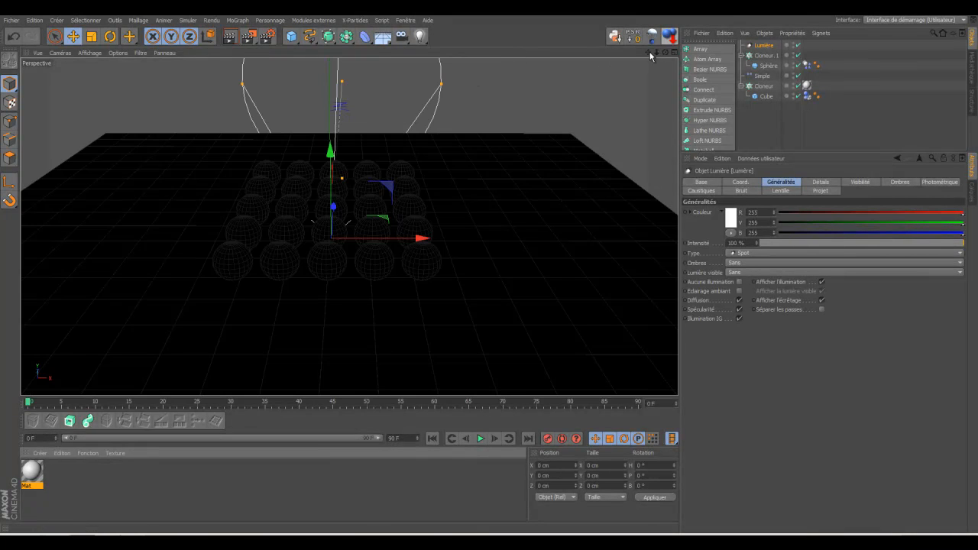
left_click_drag(657, 54, 493, 273)
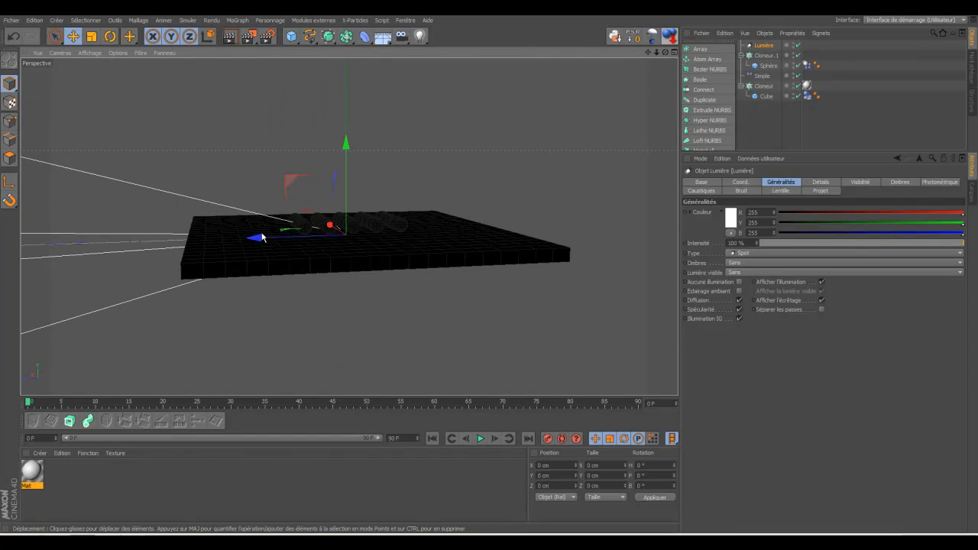
left_click_drag(283, 240, 593, 227)
left_click_drag(661, 134, 491, 268)
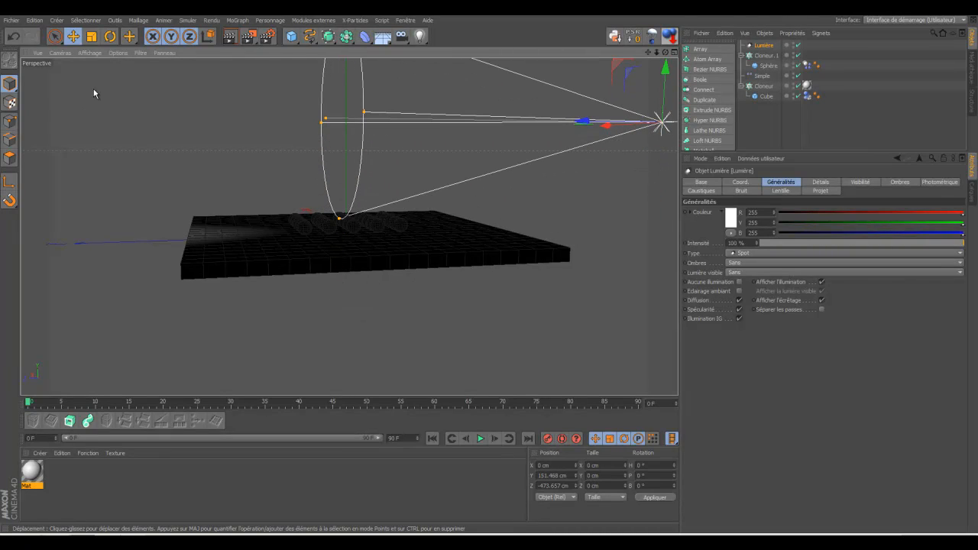
left_click(110, 36)
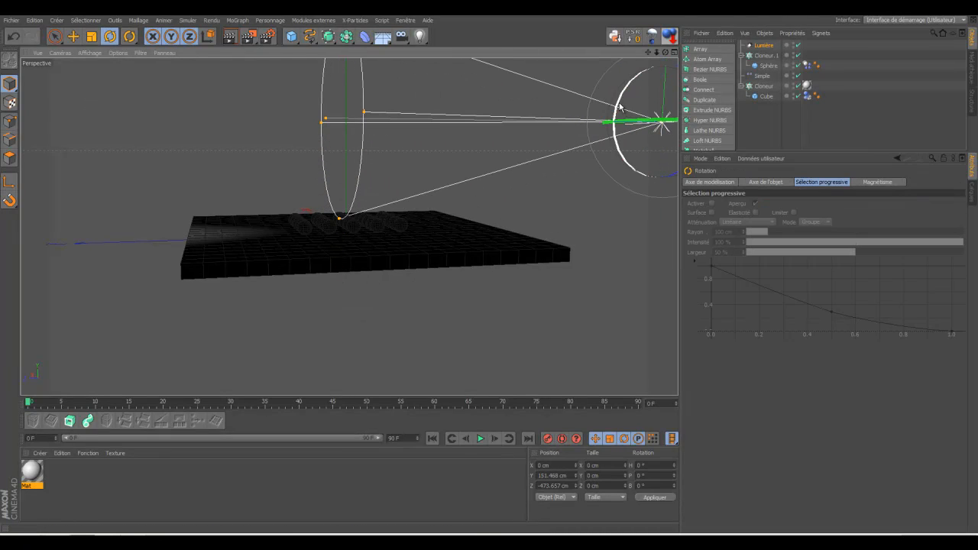
left_click_drag(622, 107, 623, 97)
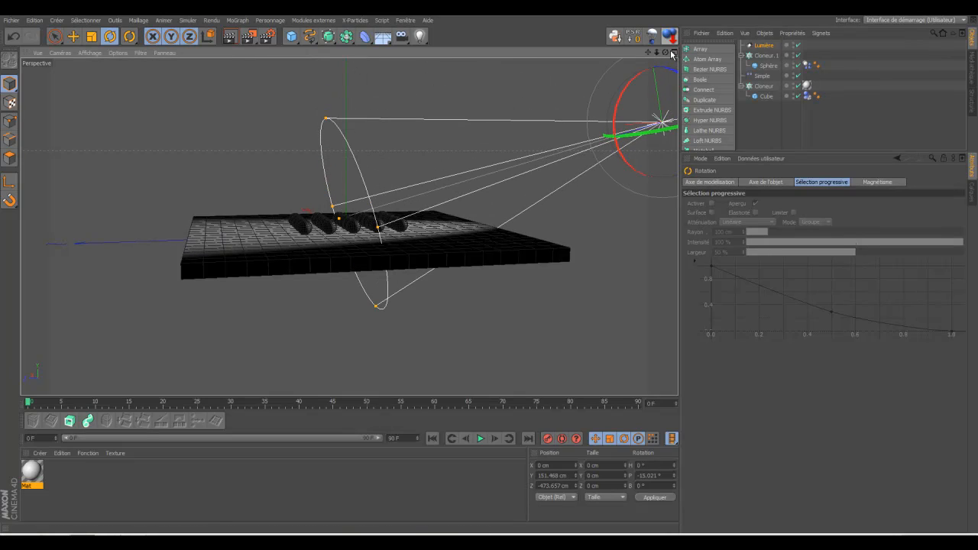
- Widen the spotlight's cone to cover more of the cube floor and set its shadows (Ombres) to Masques d'ombres (ombres diffuses)
left_click_drag(666, 52, 489, 273)
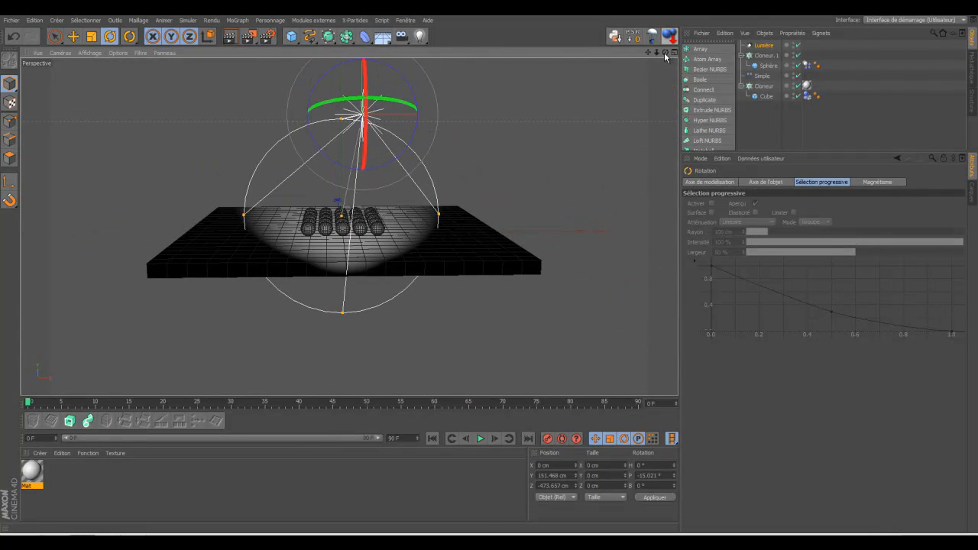
left_click_drag(443, 214, 467, 213)
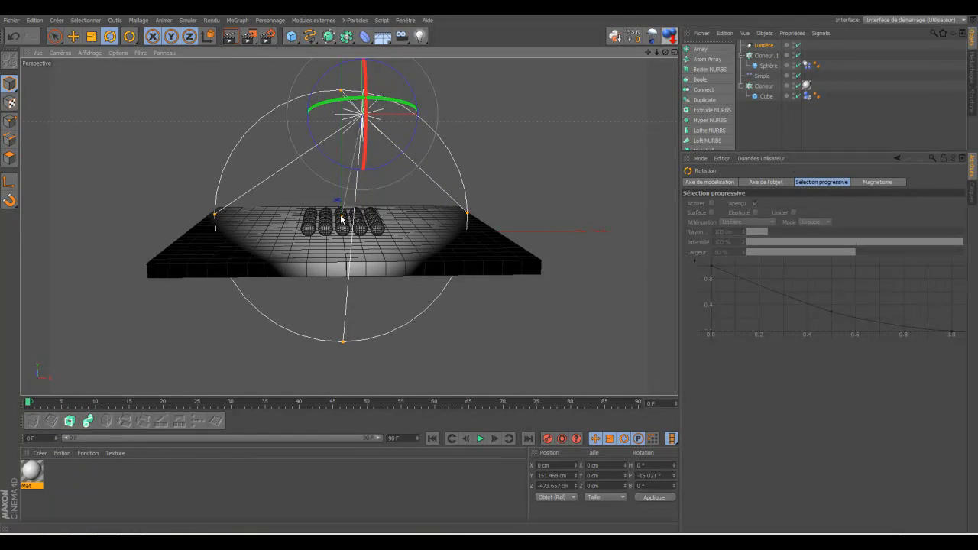
mouse_move(333, 218)
left_mouse_down()
mouse_move(304, 221)
mouse_move(319, 220)
left_mouse_up()
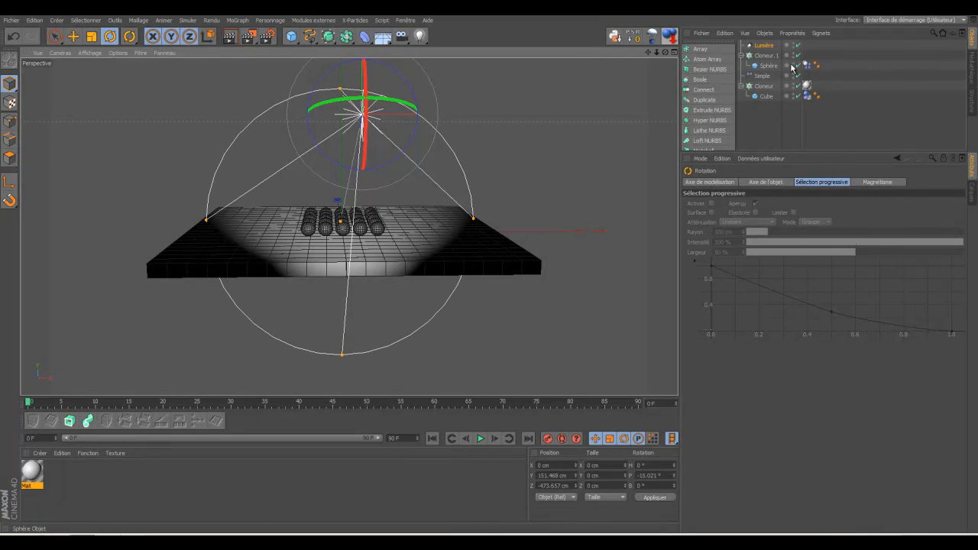
left_click(760, 46)
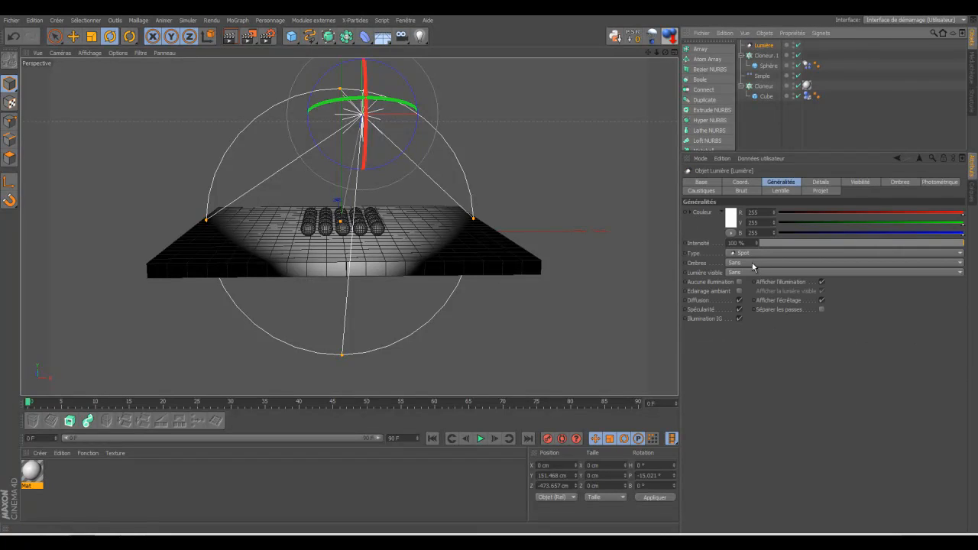
left_click(960, 263)
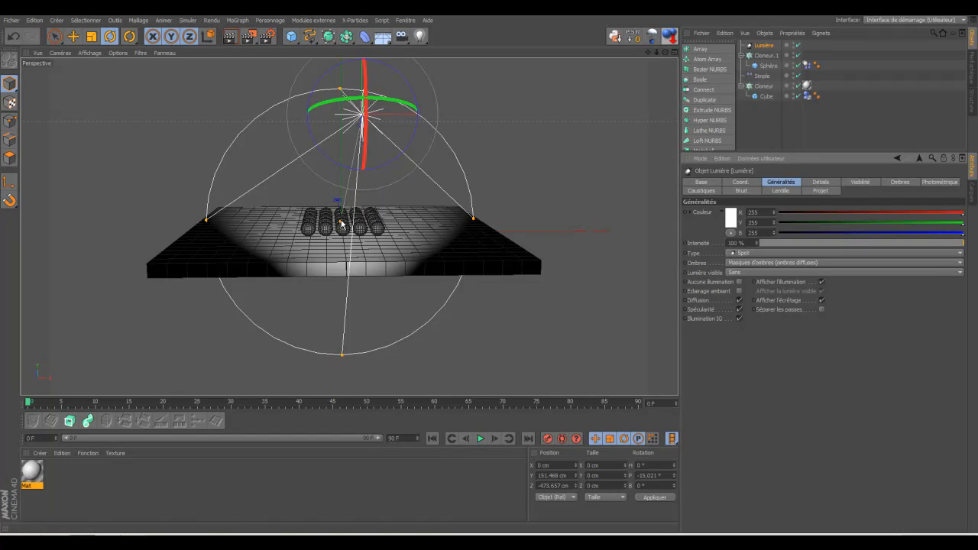
- Shift the spotlight sideways to X about -66 cm, widen its cone slightly, and turn it about -6.6° in heading to aim at the spheres
left_click(72, 37)
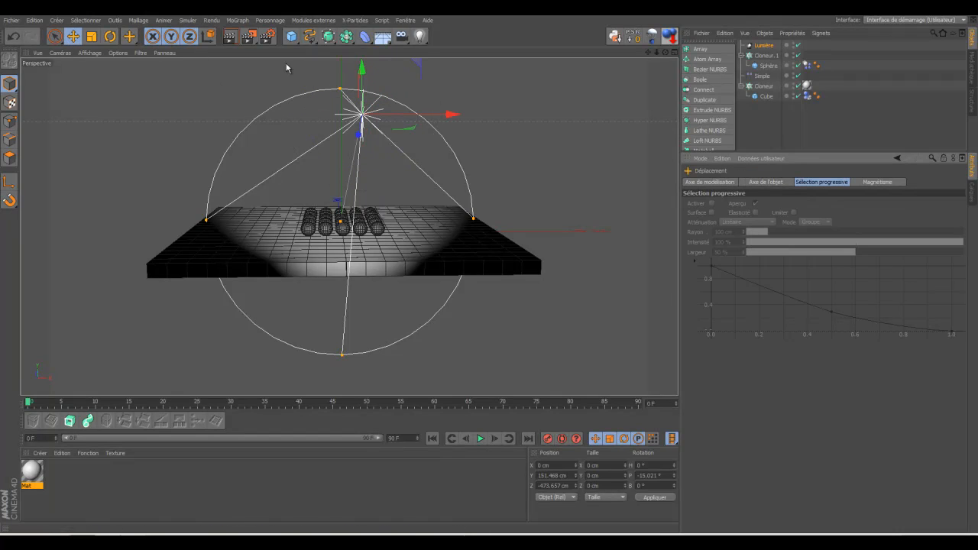
left_click_drag(451, 115, 328, 125)
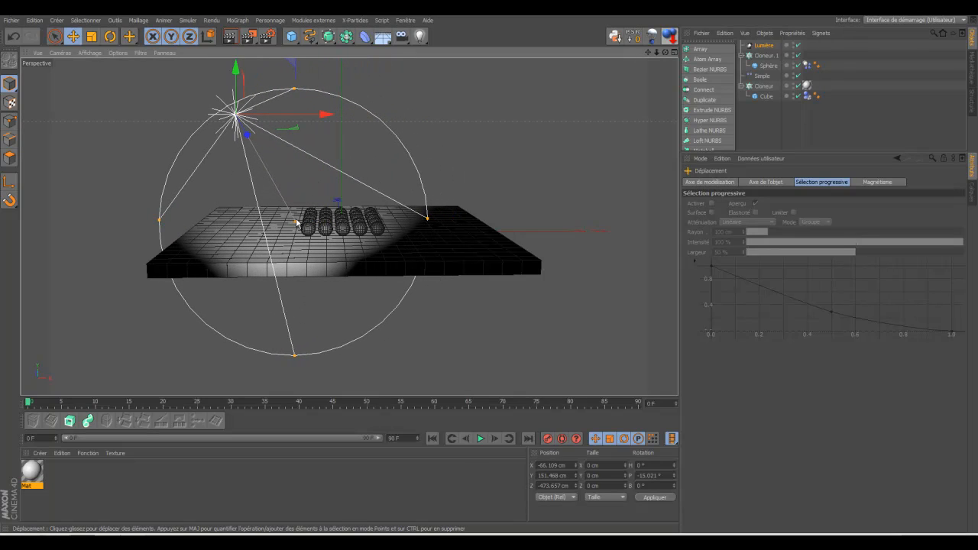
left_click_drag(297, 222, 298, 224)
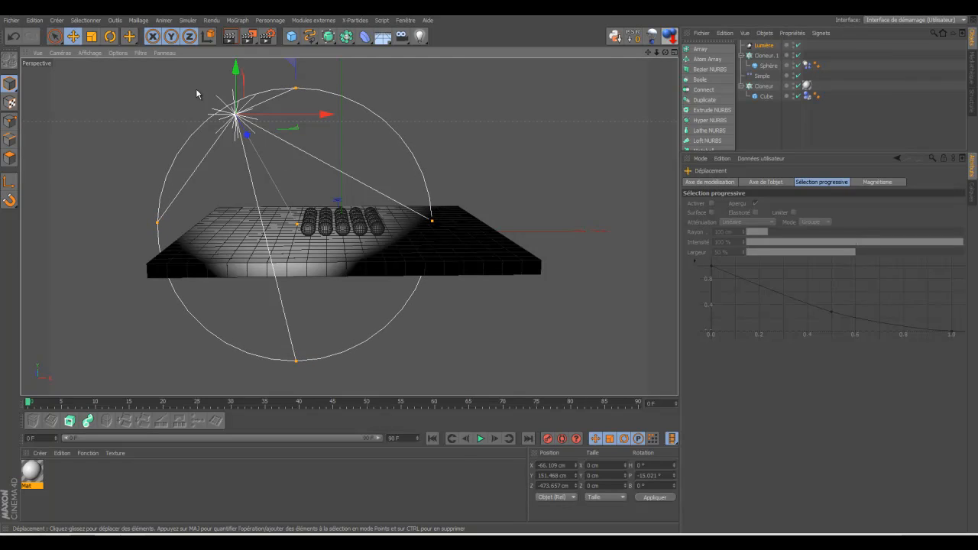
key("r")
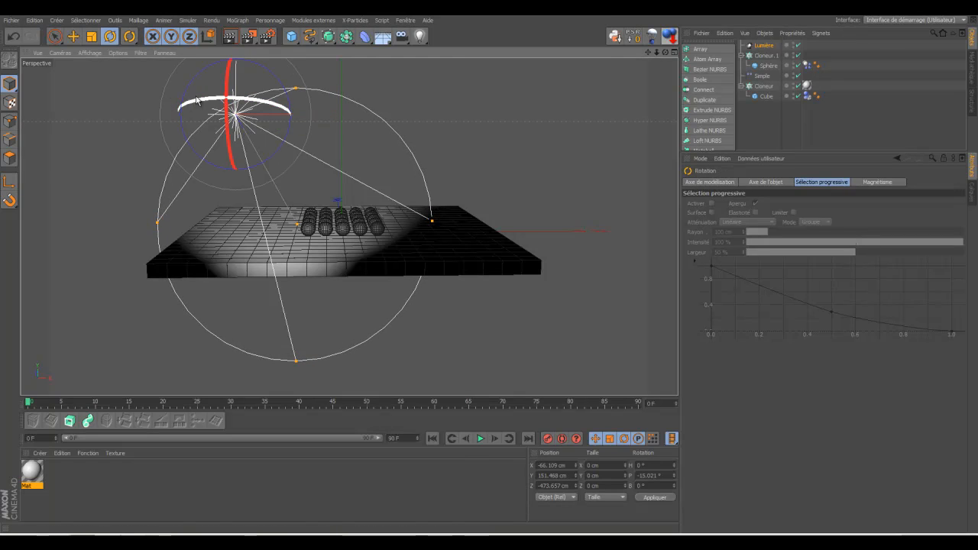
left_click_drag(195, 100, 183, 101)
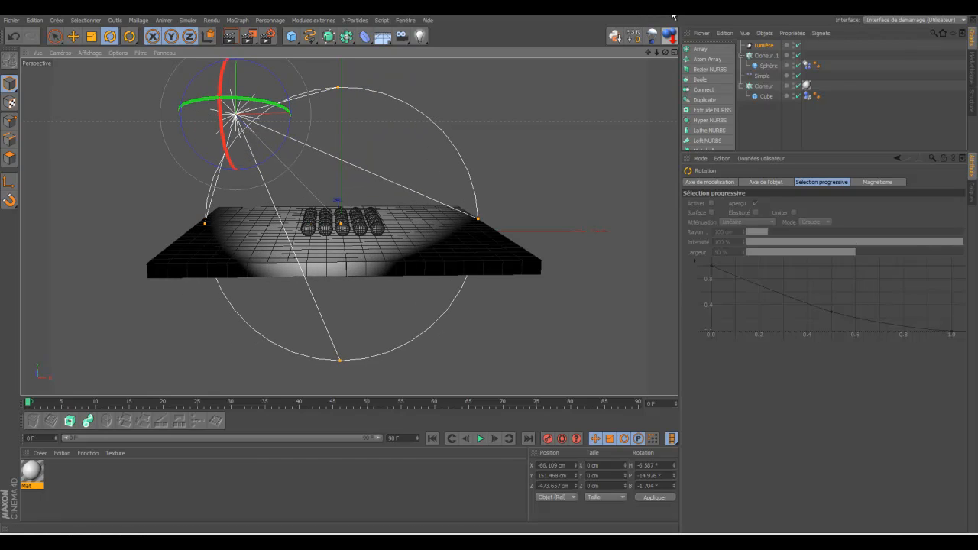
left_click_drag(667, 54, 489, 273)
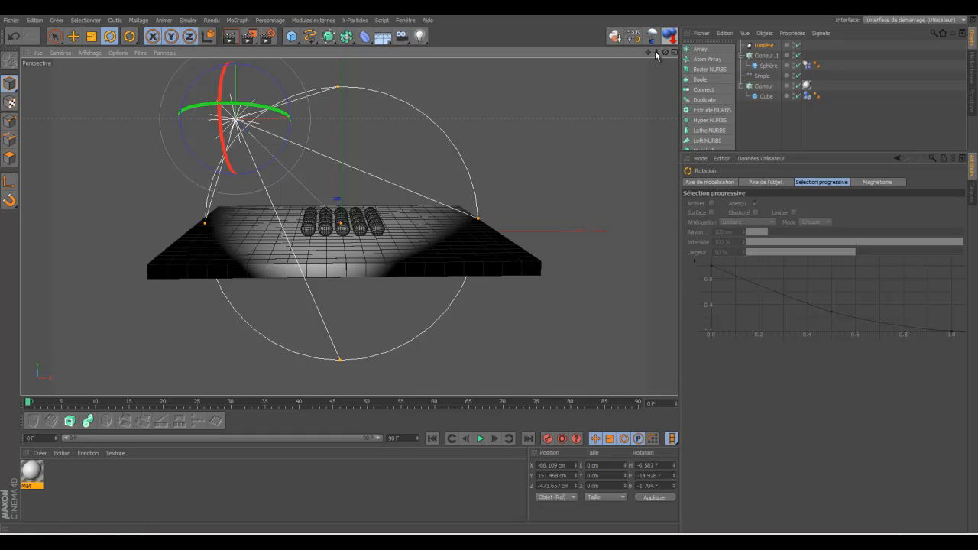
left_click_drag(656, 52, 489, 271)
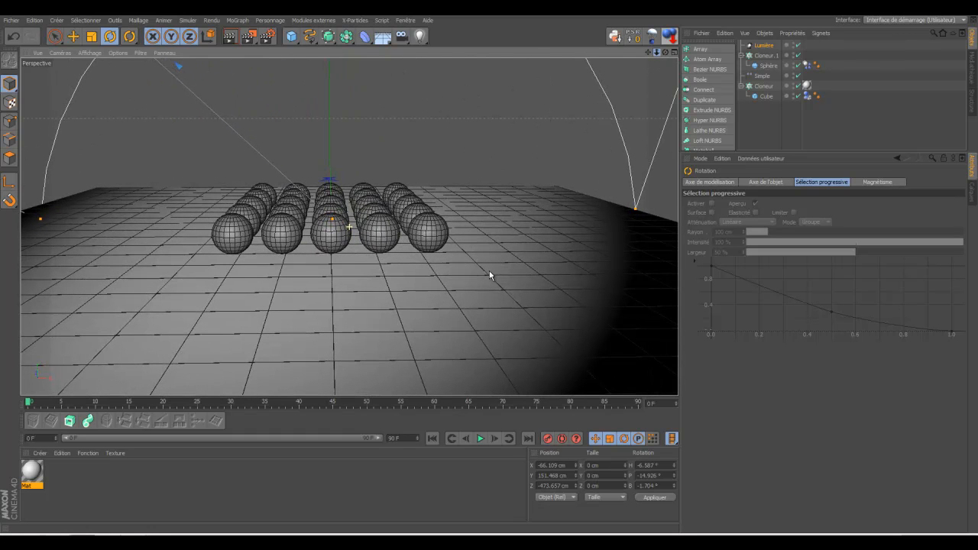
- Set the viewport display to Ombrage de Gouraud without lines and render a test image of the scene
left_click(90, 53)
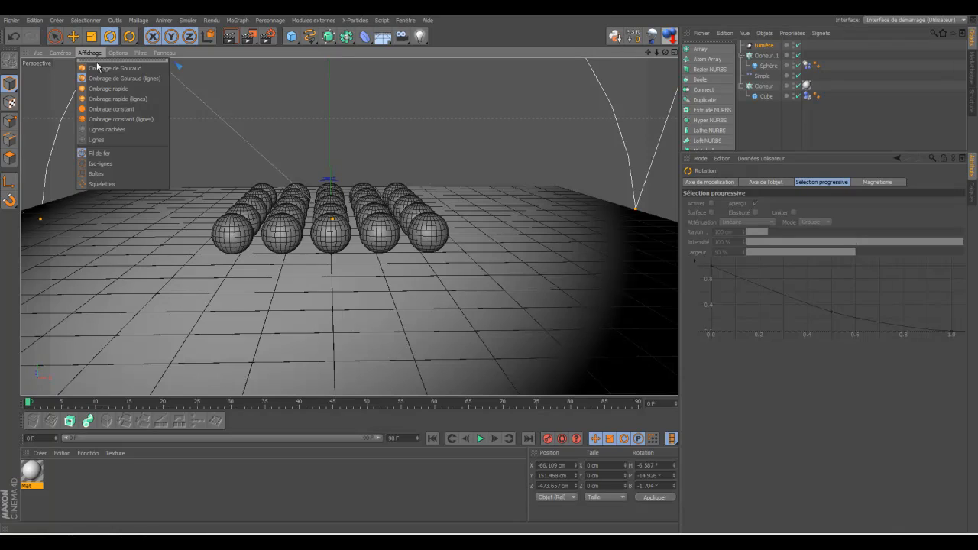
left_click(97, 65)
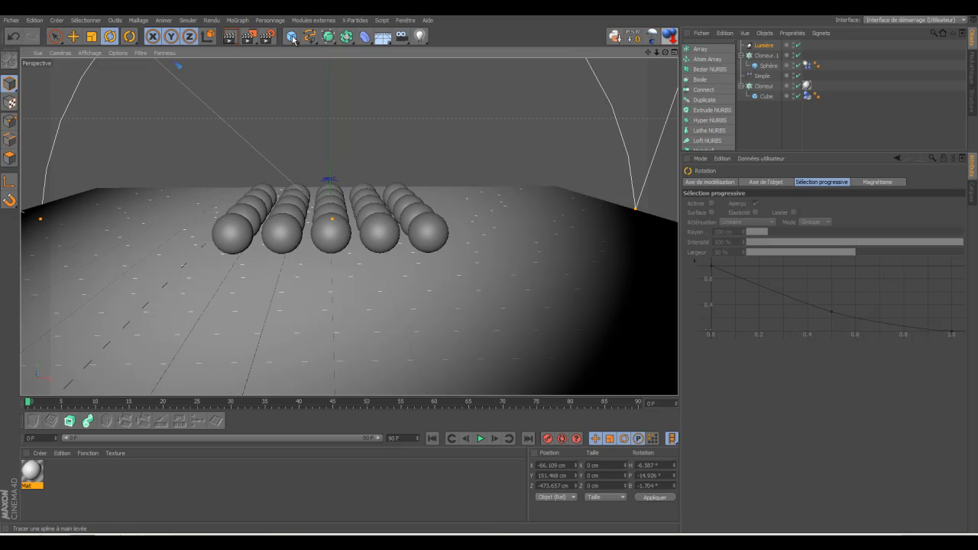
left_click(251, 40)
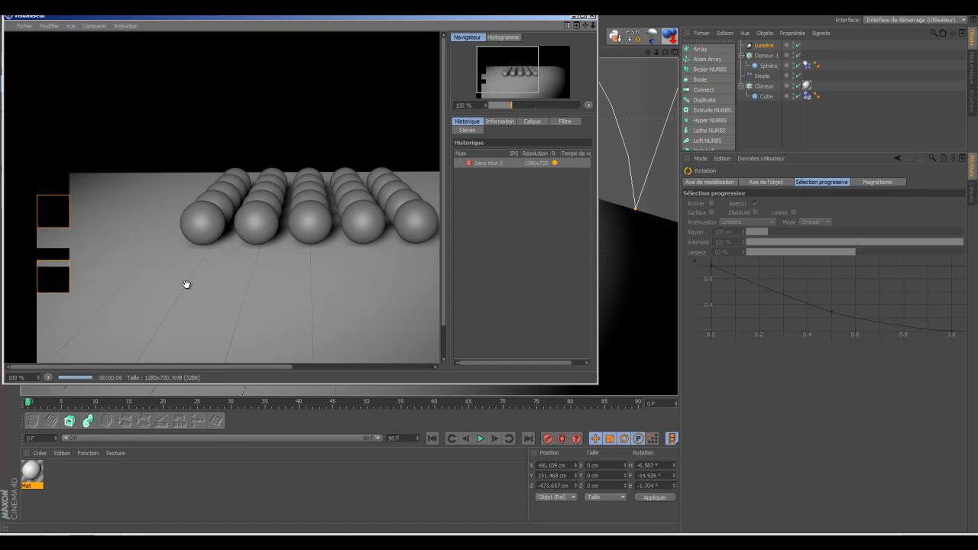
left_click(590, 16)
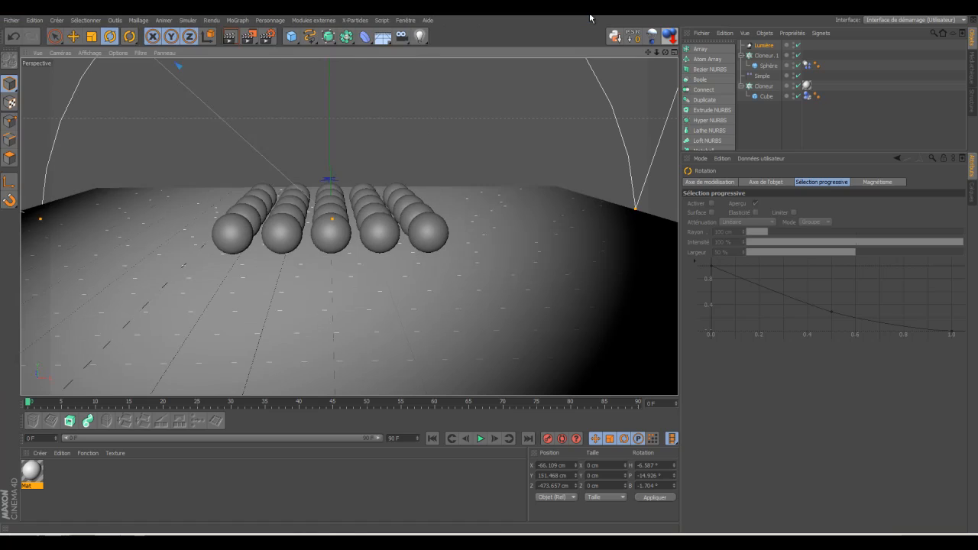
- Set the cube cloner's grid size to 380 cm in X and Z, and test-render the view
left_click(763, 87)
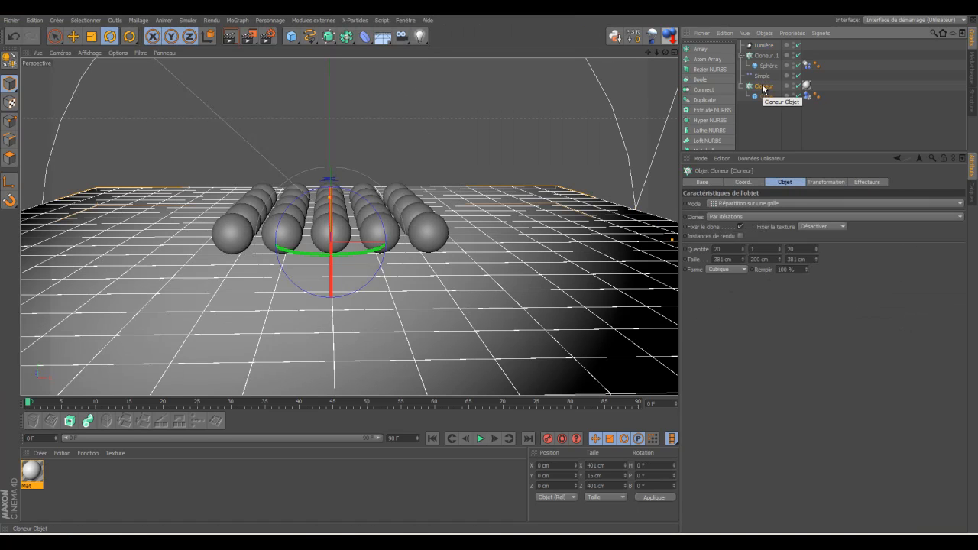
left_click(745, 262)
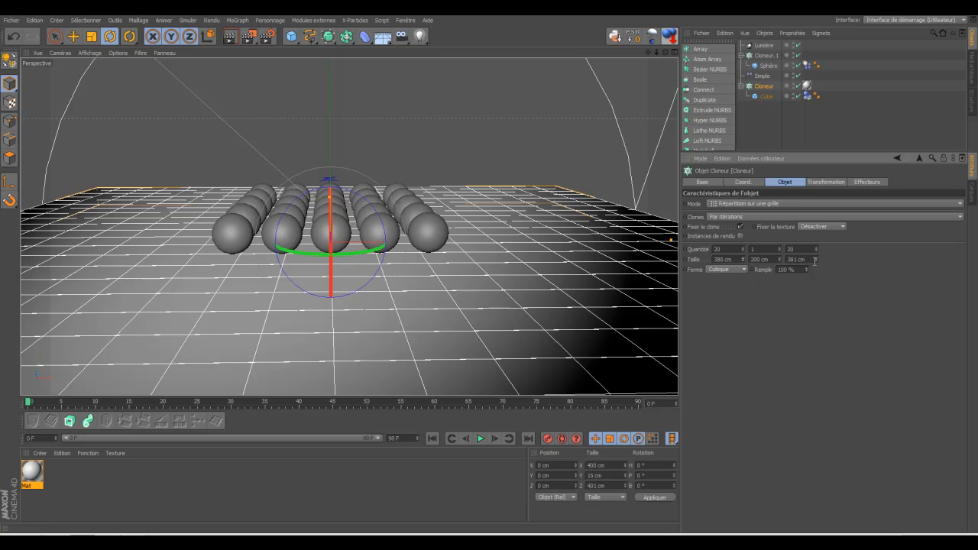
left_click(256, 38)
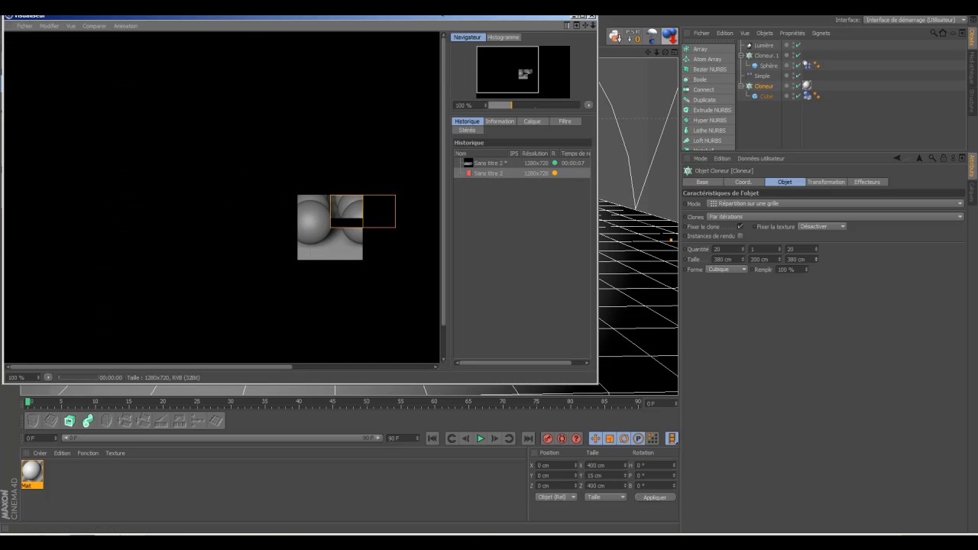
left_click(594, 16)
left_click(514, 304)
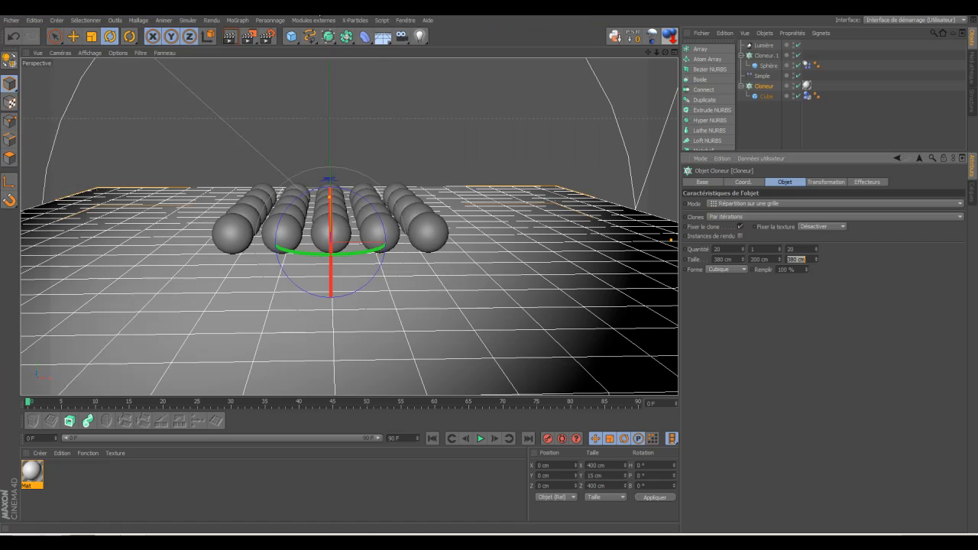
left_click(231, 37)
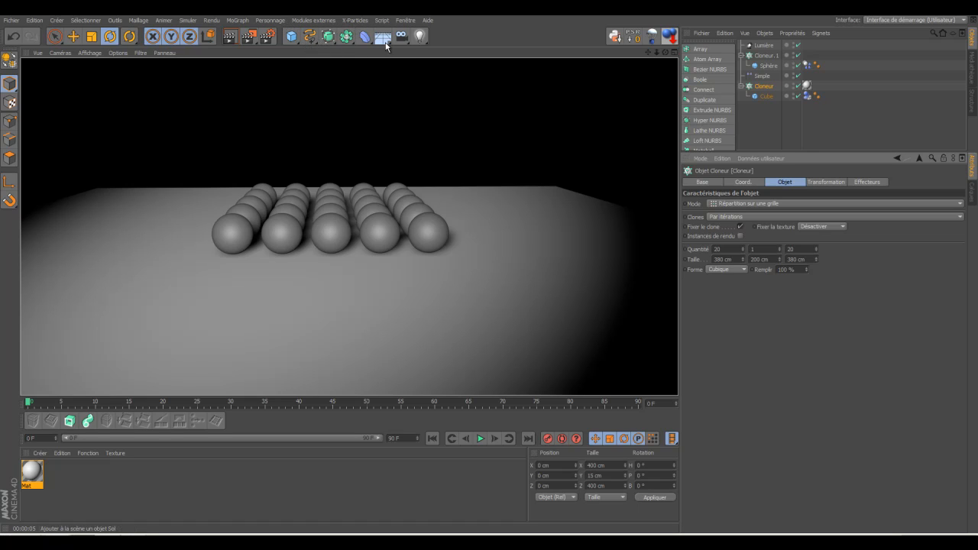
- Add an Arrière plan (background) object and assign the off-white material Mat to it
left_click_drag(387, 46, 430, 131)
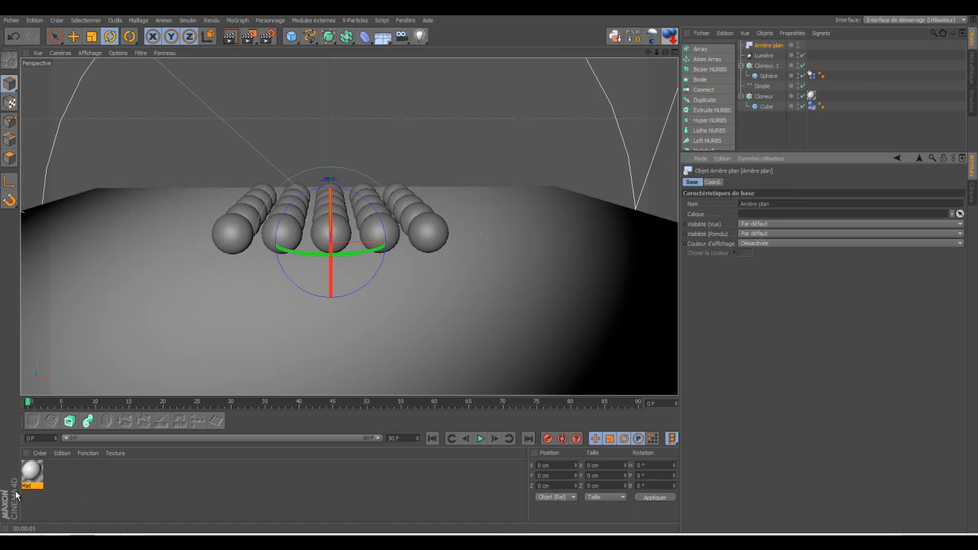
left_click_drag(29, 478, 778, 48)
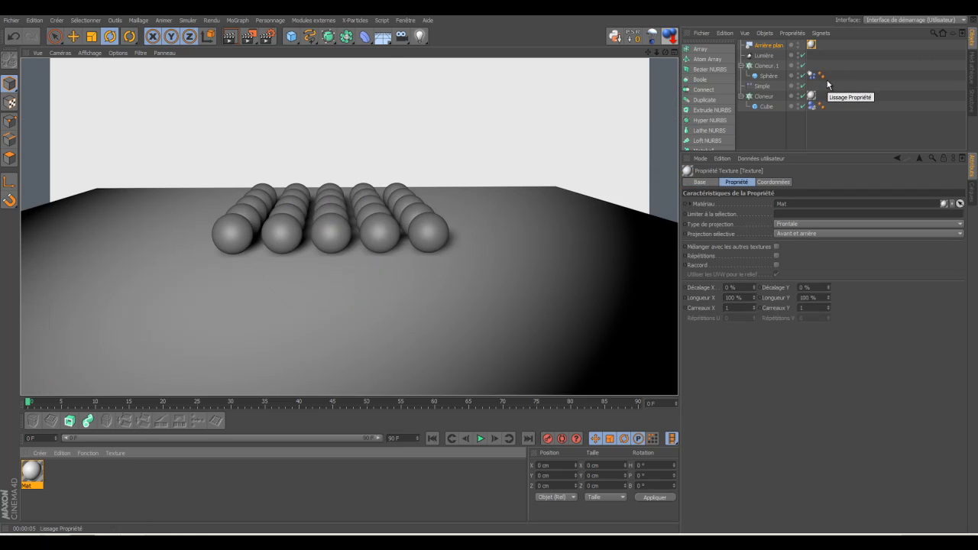
- Add a Rendu tag to the cube cloner, enable Composition avec le fond, and render the view
left_click(766, 96)
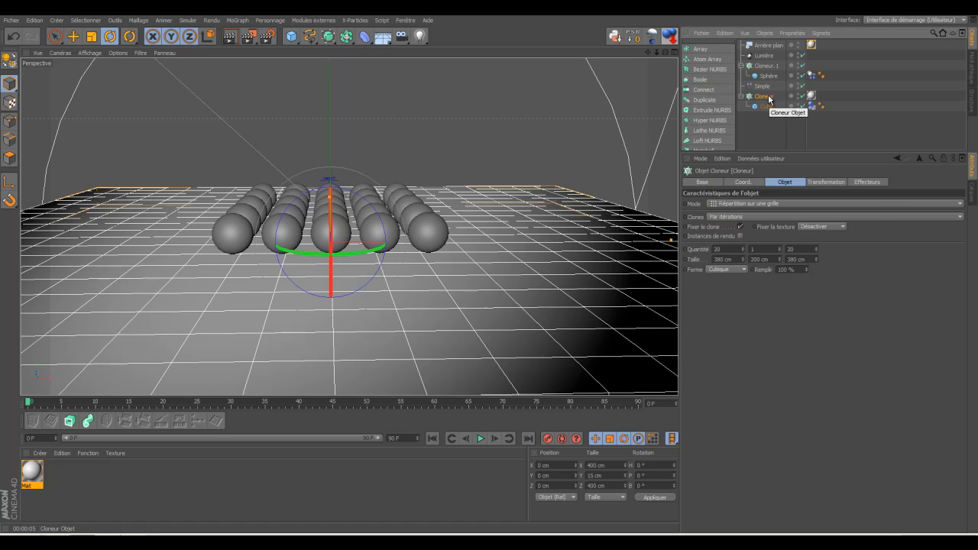
right_click(769, 99)
mouse_move(833, 101)
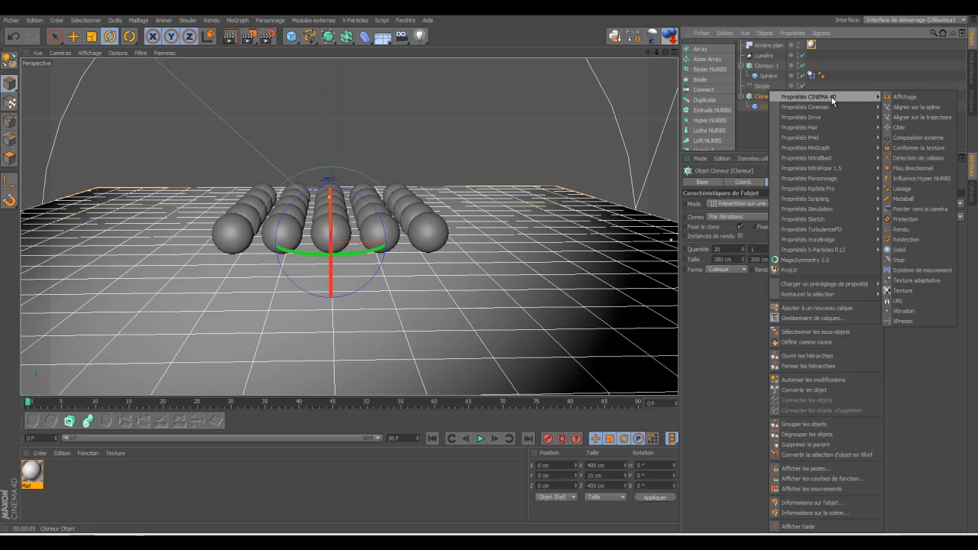
left_click(904, 230)
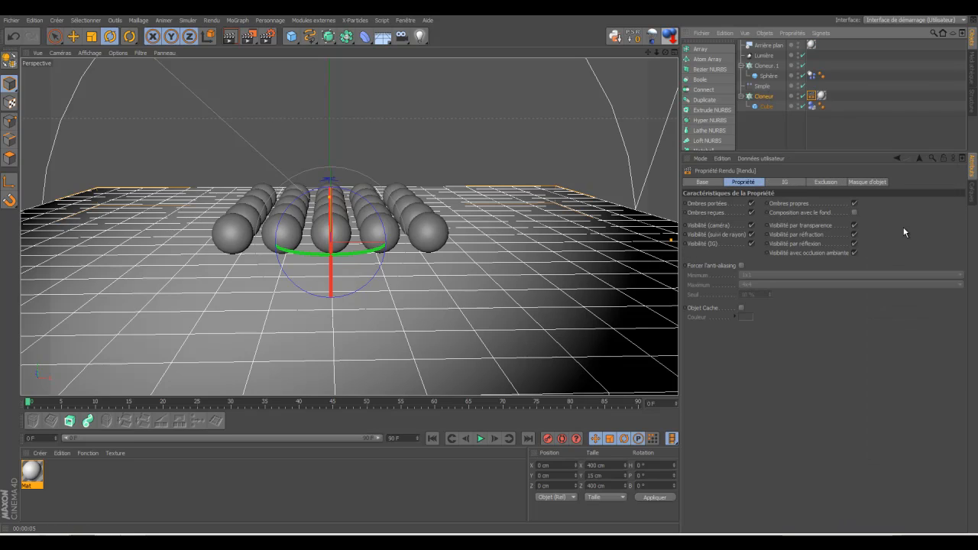
left_click(854, 212)
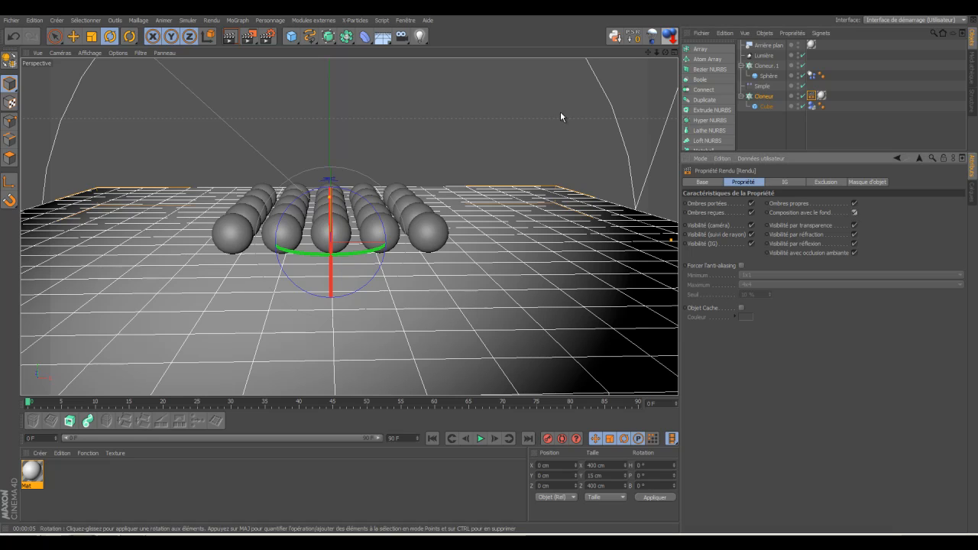
left_click(231, 38)
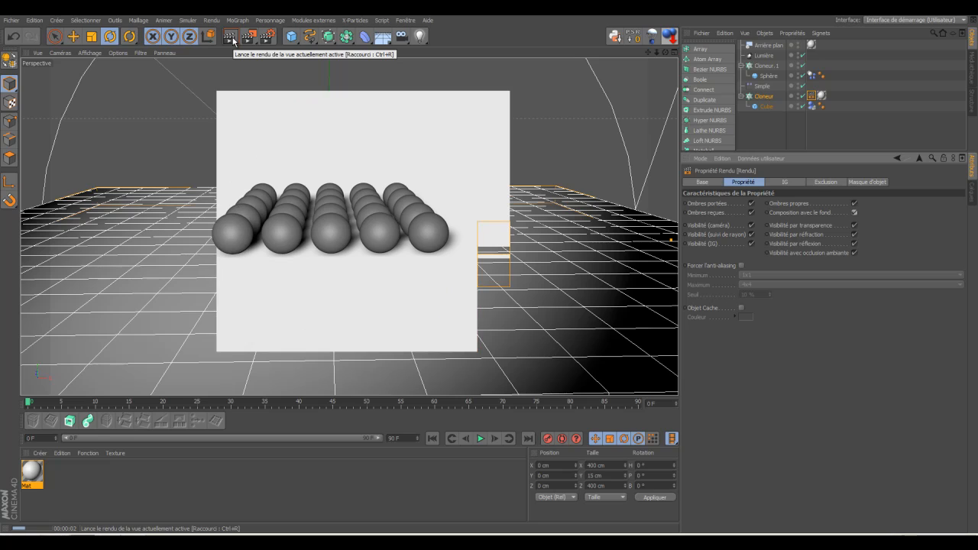
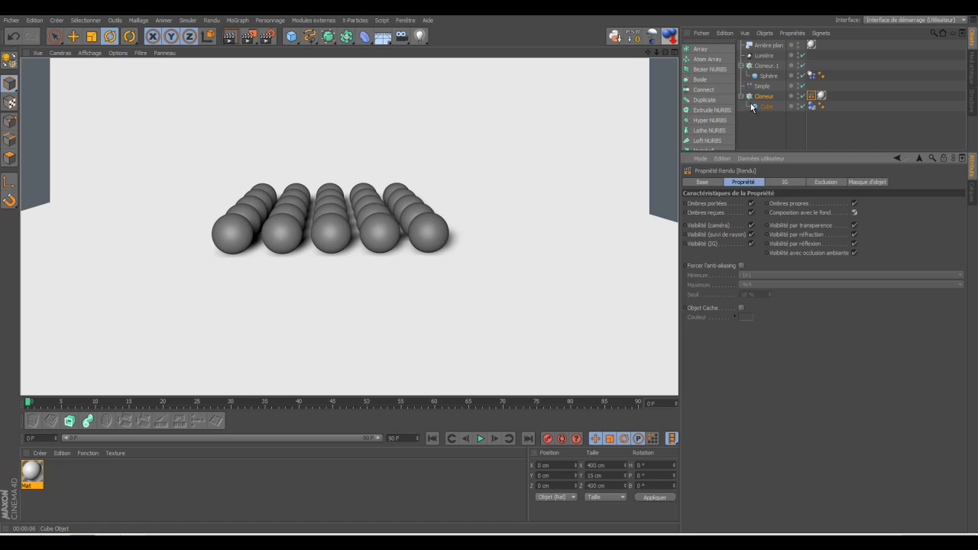
- Collapse the hierarchies of both cloners in the object list and clear the selection
left_click(741, 65)
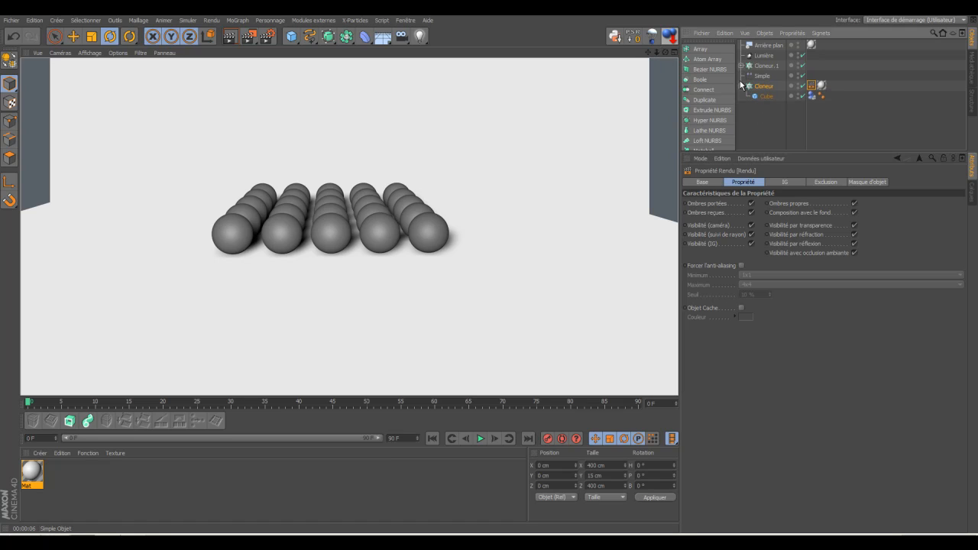
left_click(741, 86)
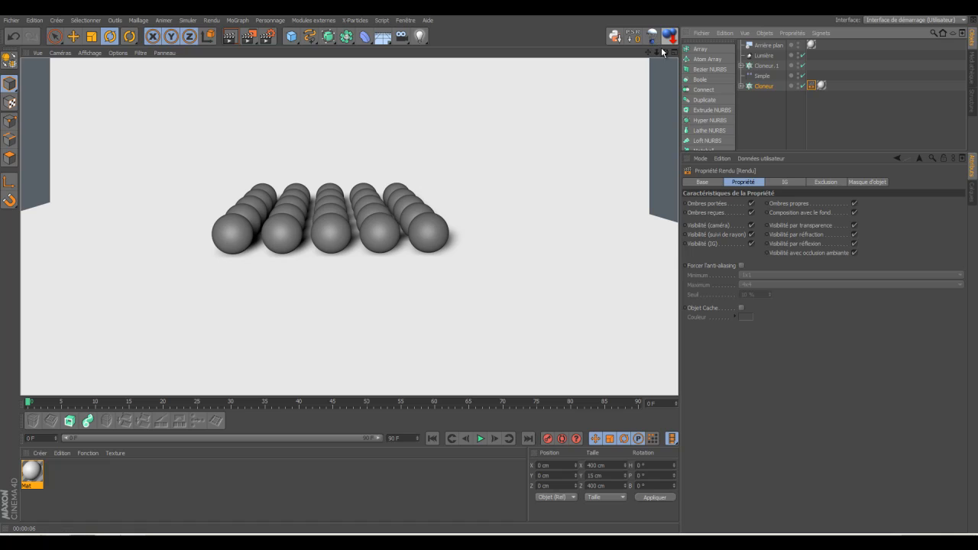
left_click(773, 134)
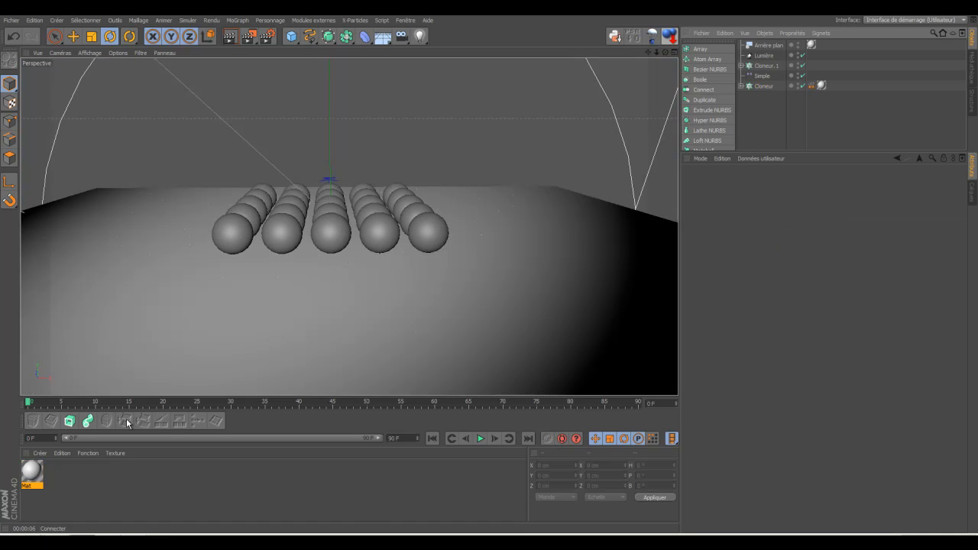
- Create a second material, disable its Spécularité, and load the MoGraph Matière Multi shader as its colour texture
double_click(110, 475)
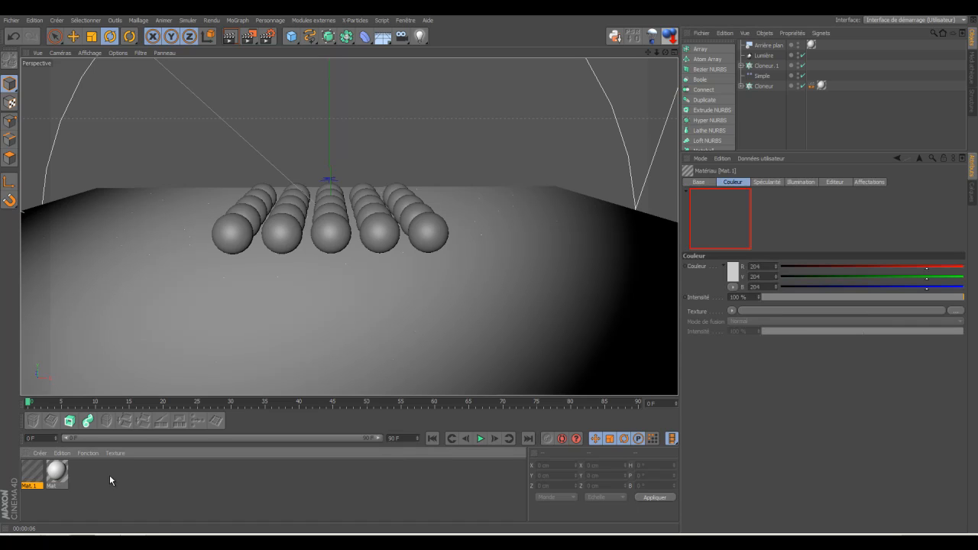
double_click(30, 474)
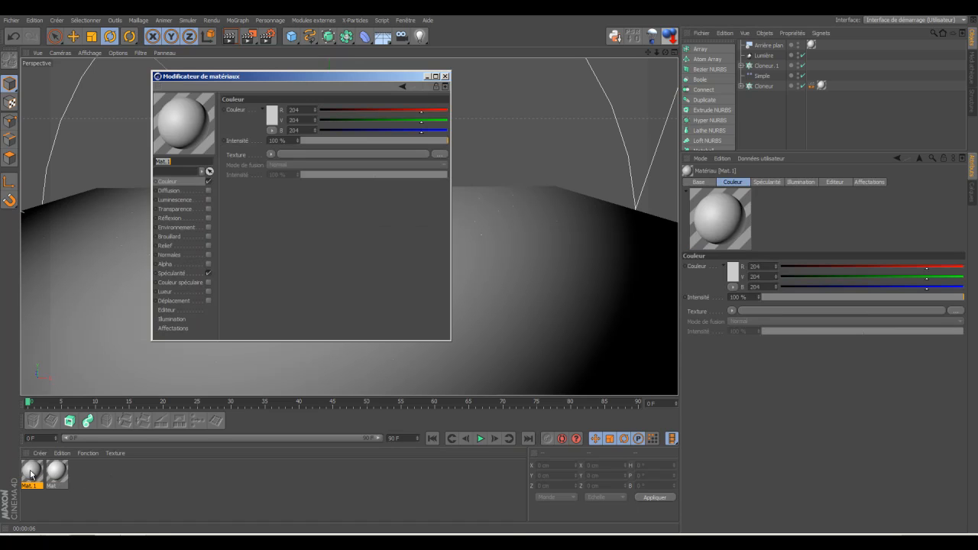
left_click(208, 272)
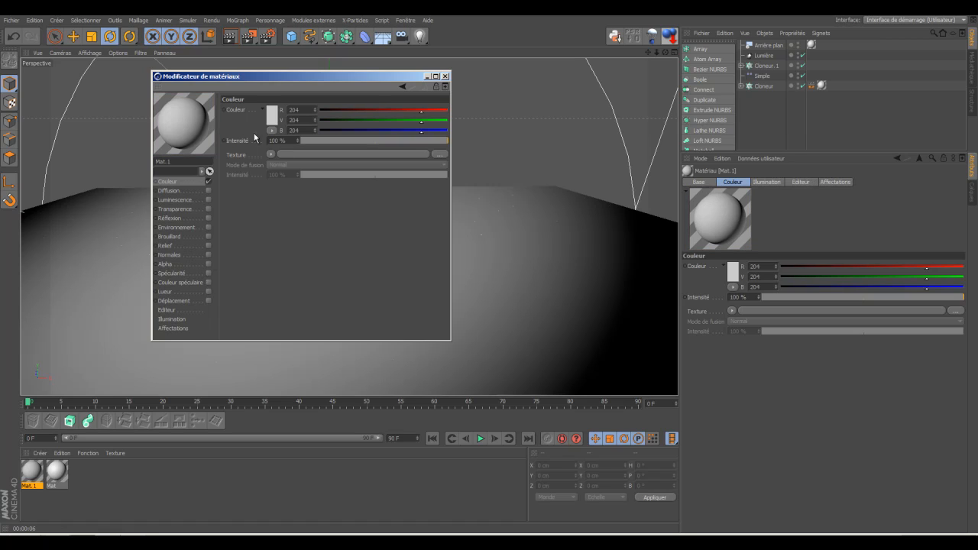
left_click(272, 156)
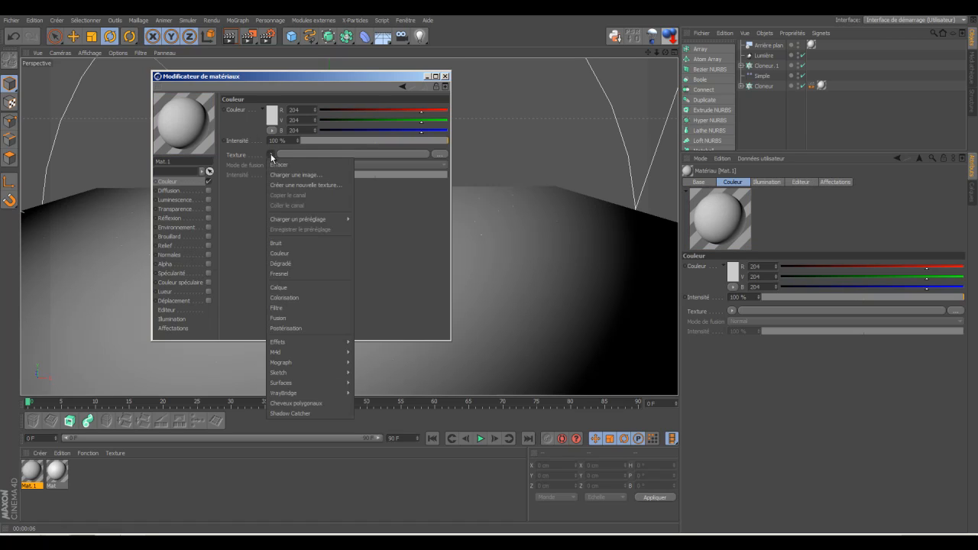
mouse_move(280, 364)
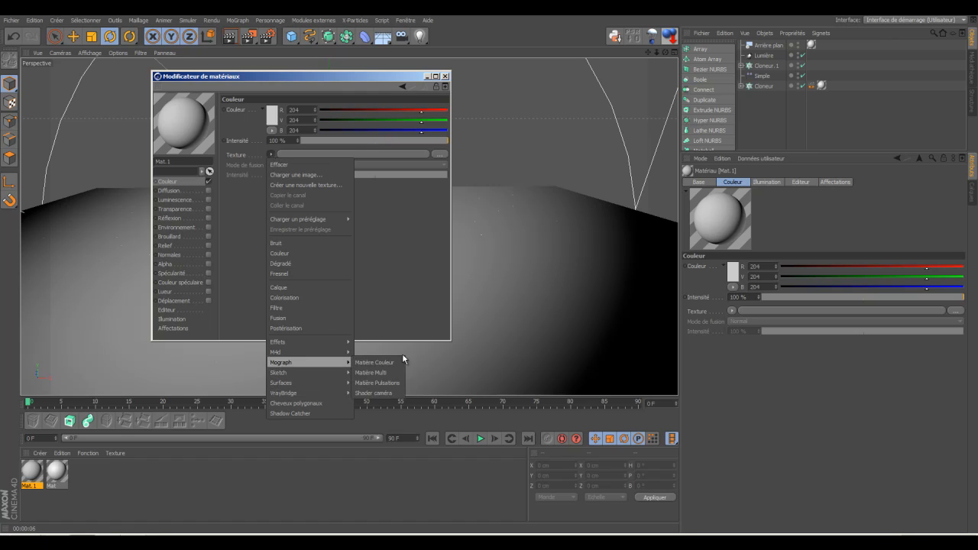
left_click(387, 373)
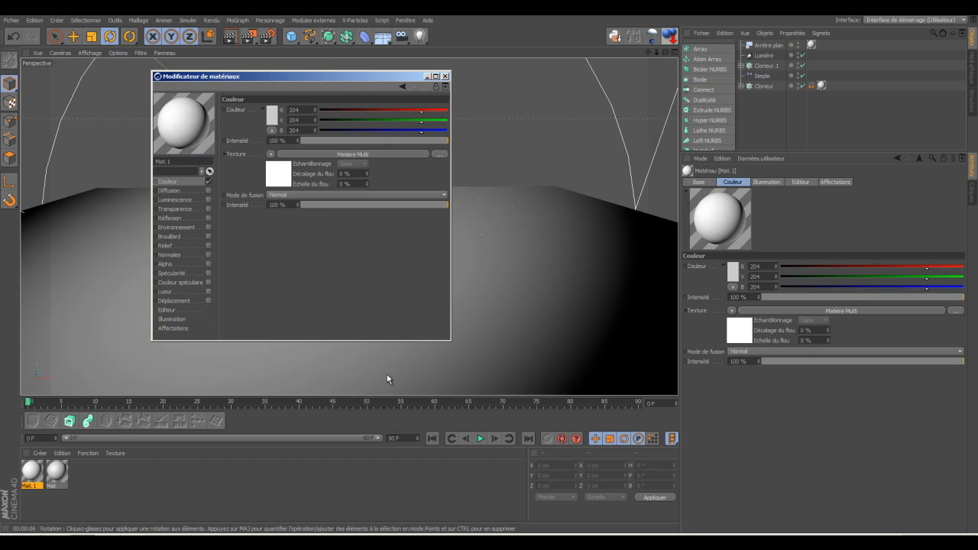
- In the Matière Multi shader, add a Couleur shader as Texture 1 and set it to red, RGB 241, 21, 21
left_click(281, 179)
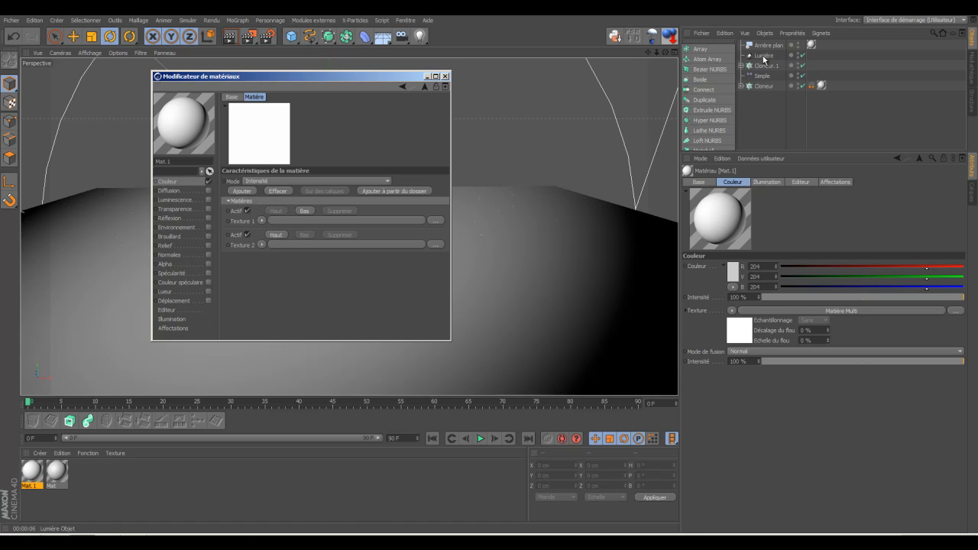
left_click(261, 220)
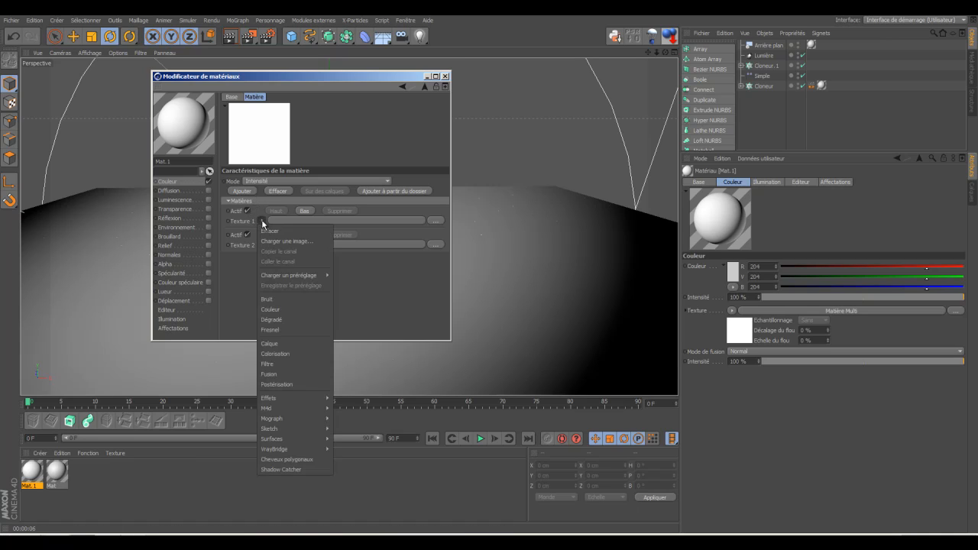
left_click(273, 309)
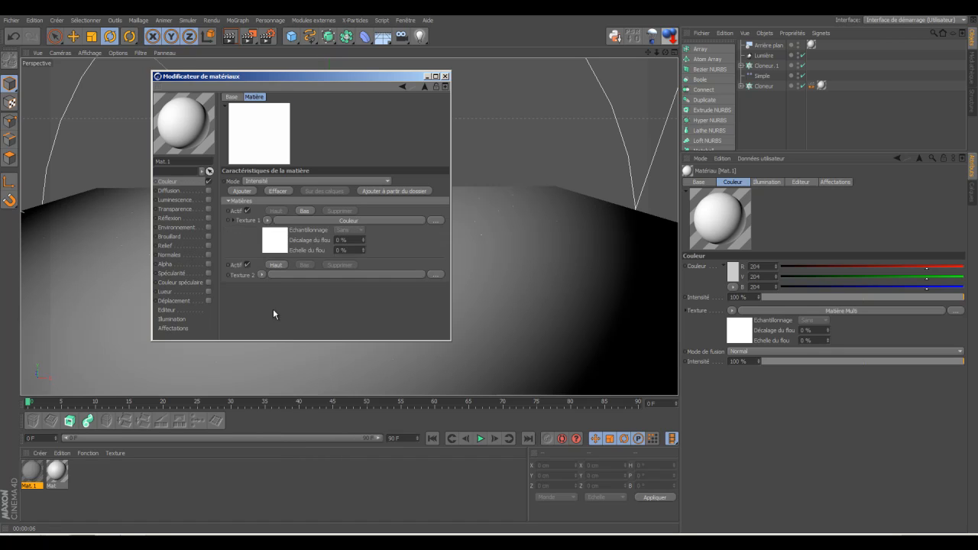
left_click(276, 235)
left_click(261, 190)
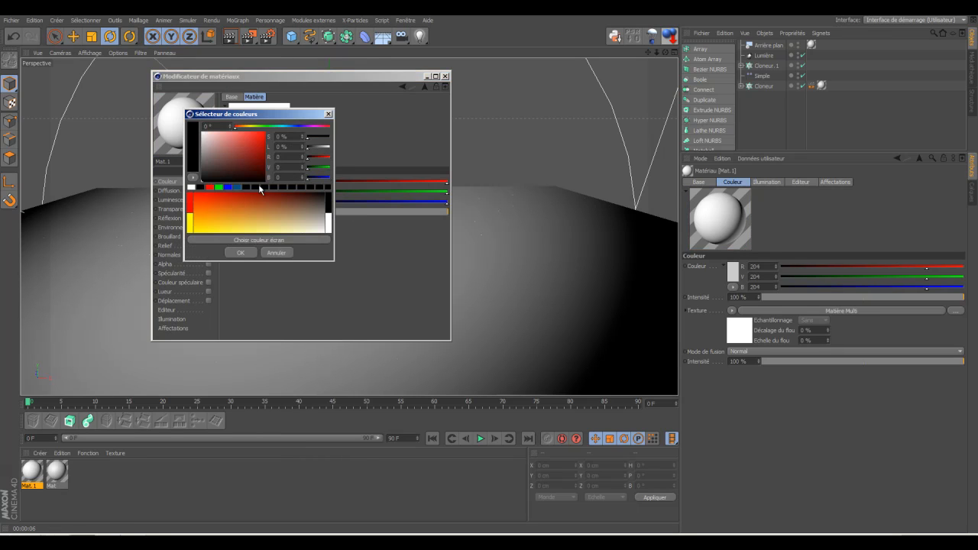
left_click(259, 136)
left_click(240, 252)
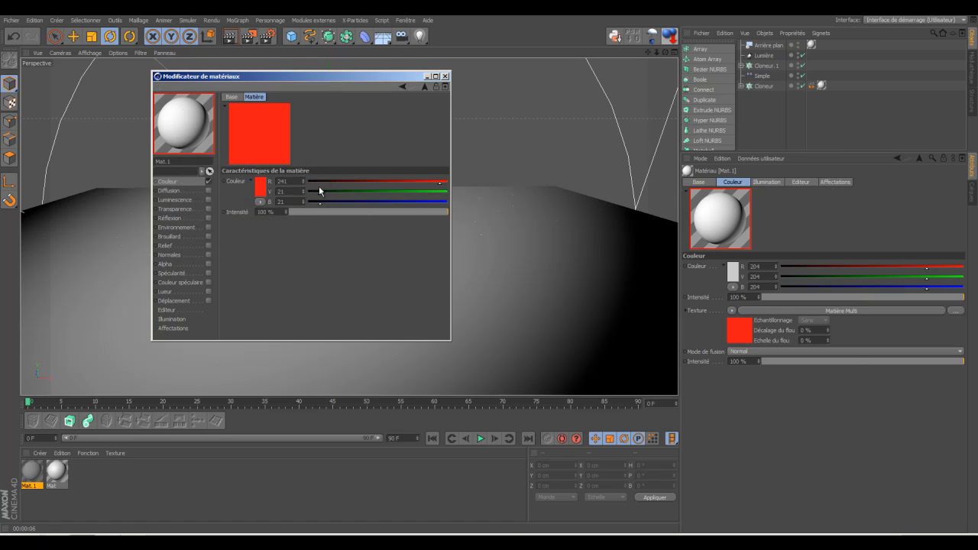
left_click(425, 86)
- Load a Couleur shader as Texture 2 of the Matière Multi shader and set it to yellow, RGB 226, 215, 16
left_click(262, 275)
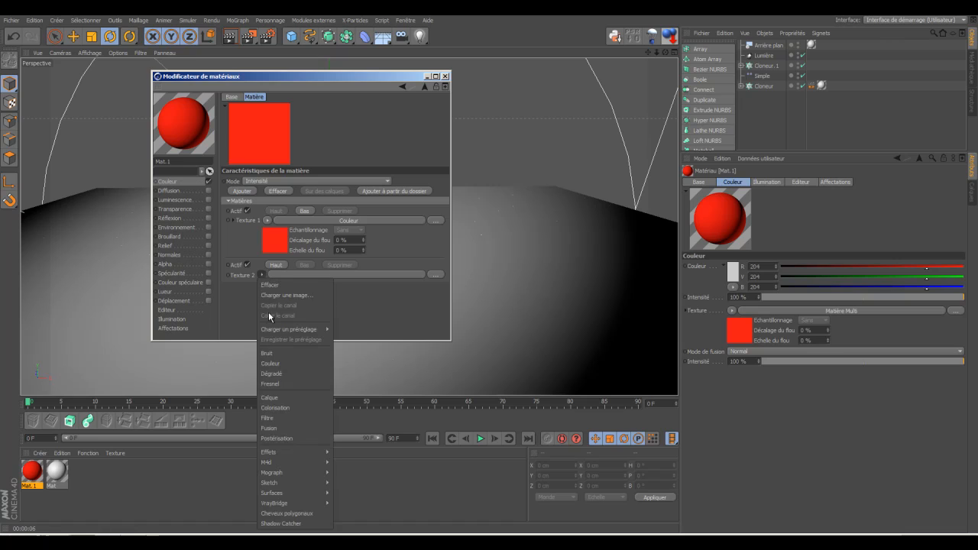
left_click(276, 364)
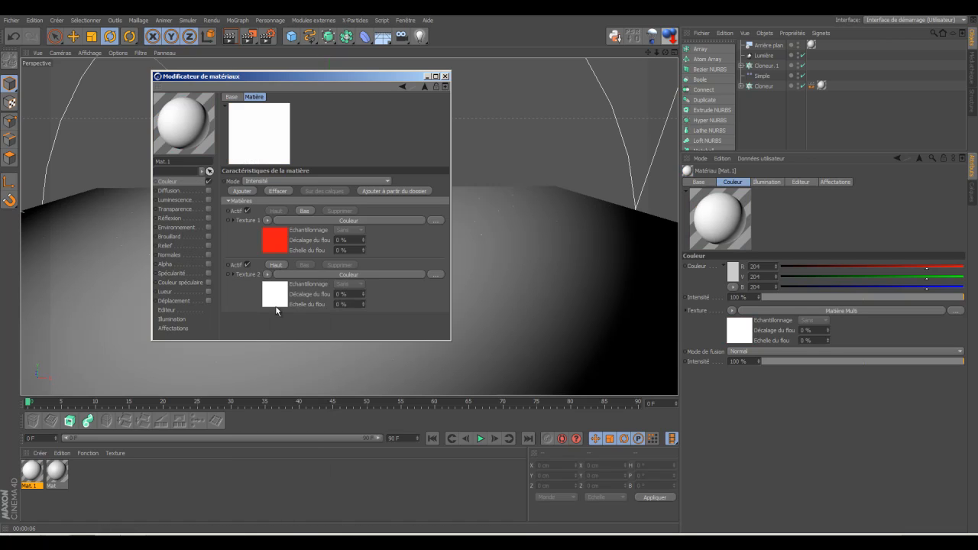
left_click(274, 298)
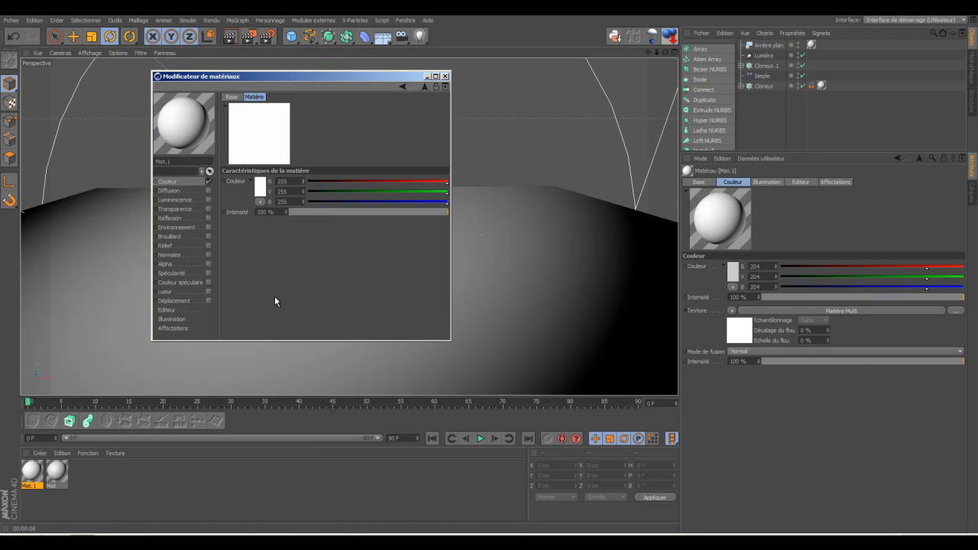
left_click(263, 191)
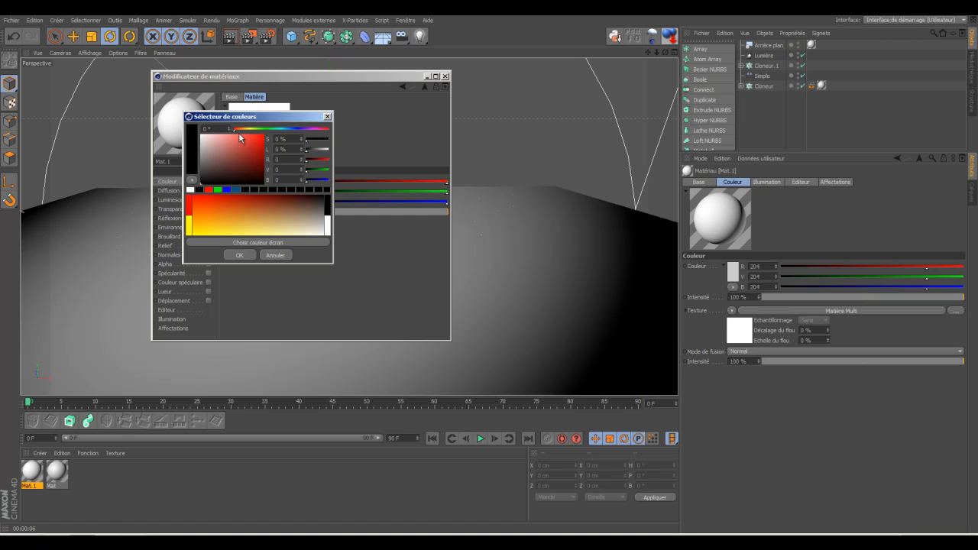
left_click_drag(238, 130, 260, 140)
left_click(241, 254)
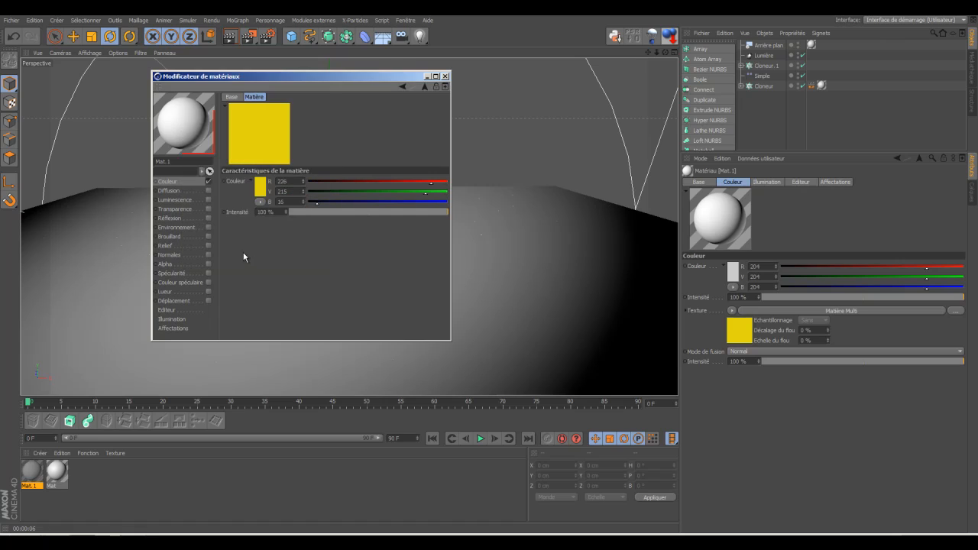
left_click(425, 86)
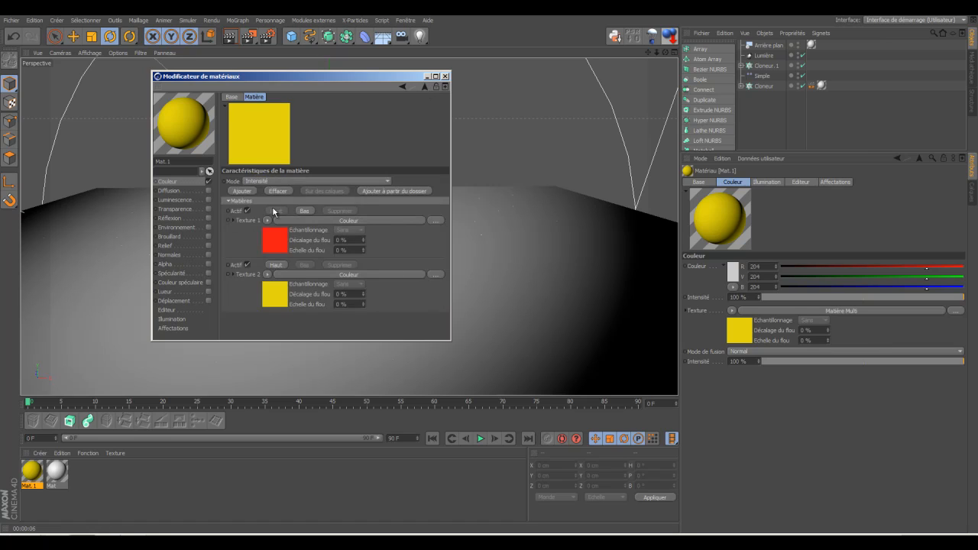
- Add two more texture slots, load a Couleur shader as Texture 3 and set it to green, RGB 35, 226, 14
left_click(246, 191)
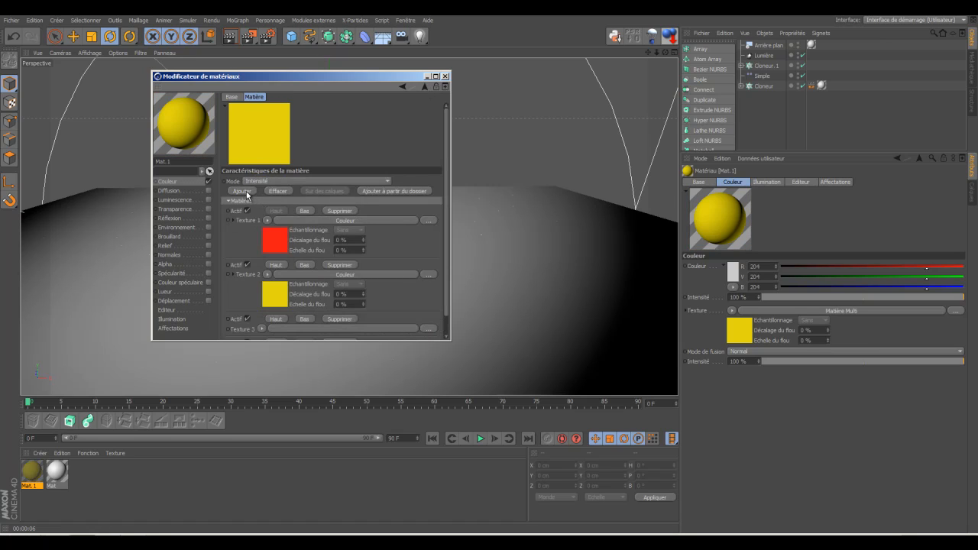
scroll(291, 305, "down", 2)
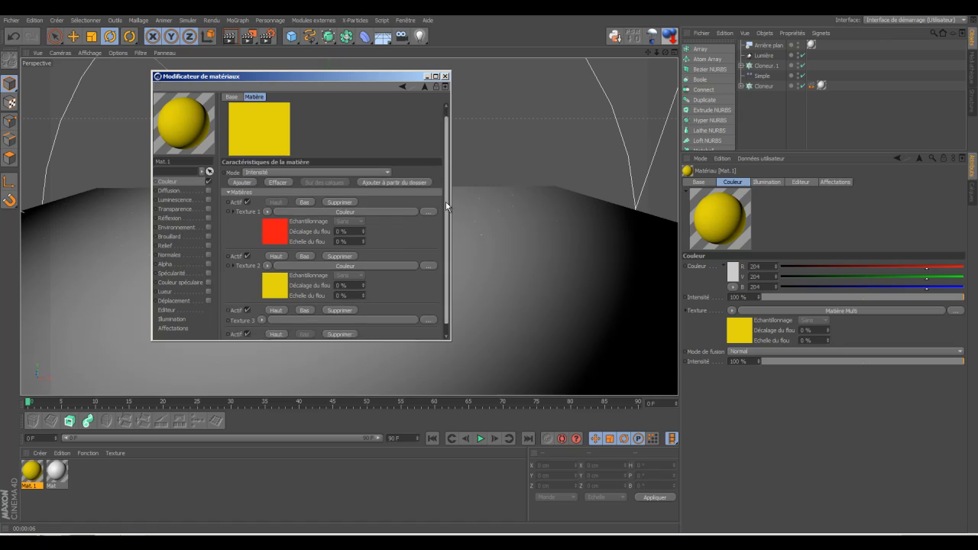
left_click(263, 309)
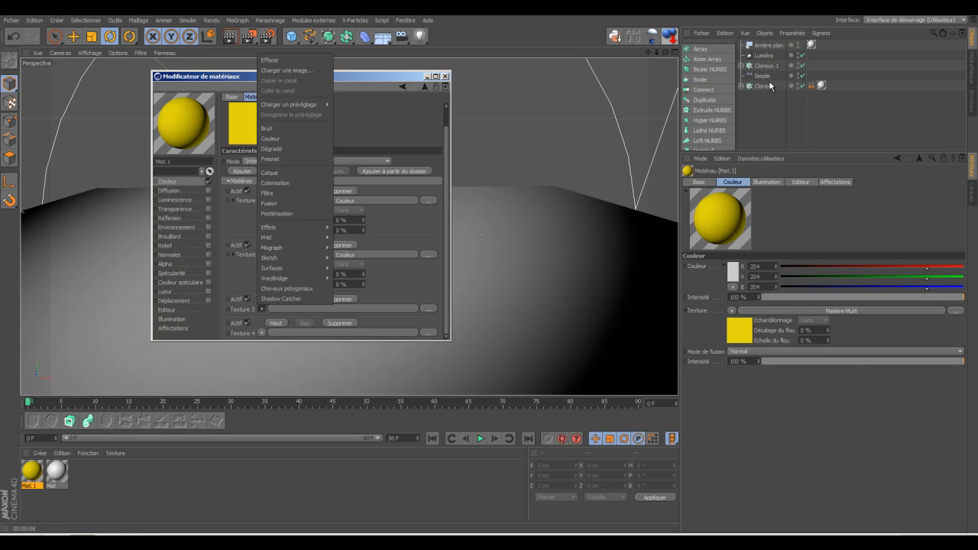
left_click(310, 139)
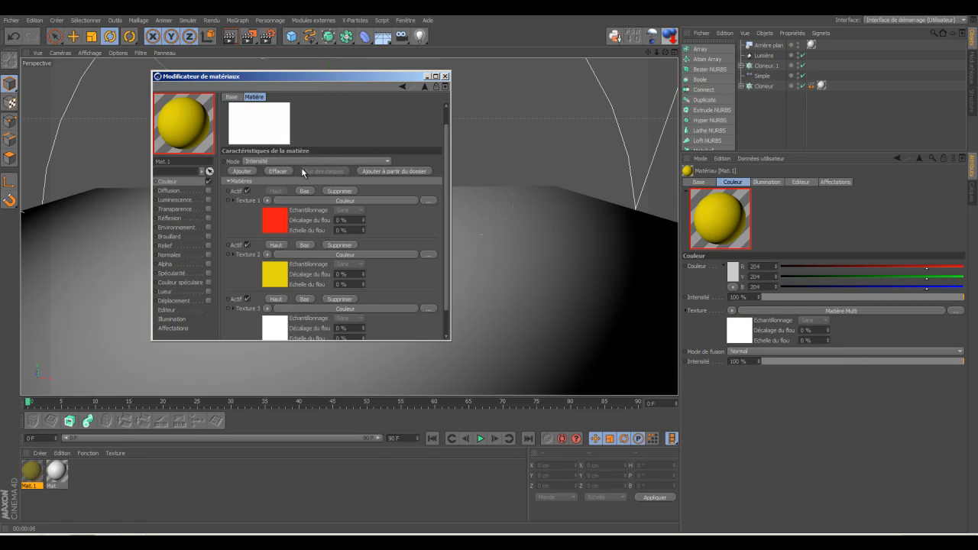
left_click(277, 328)
left_click(262, 190)
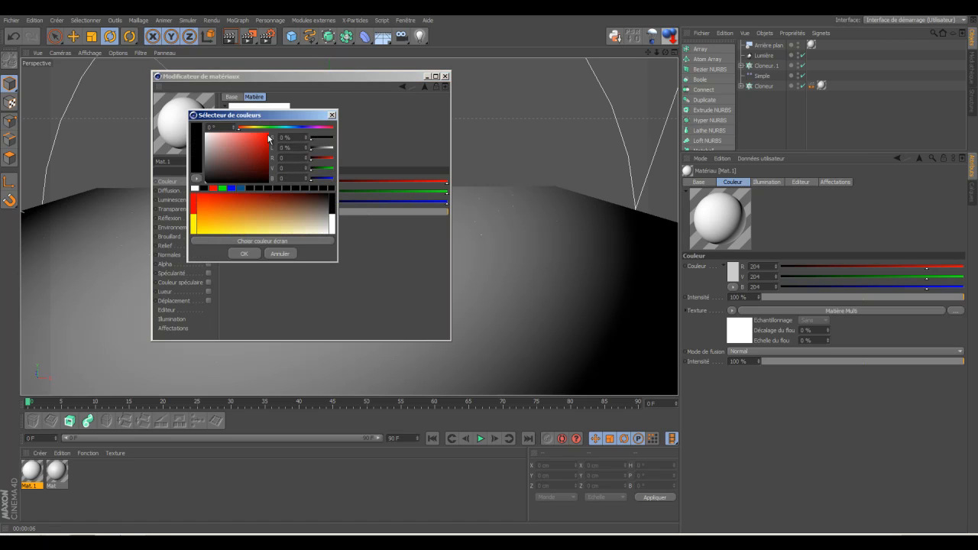
left_click(271, 130)
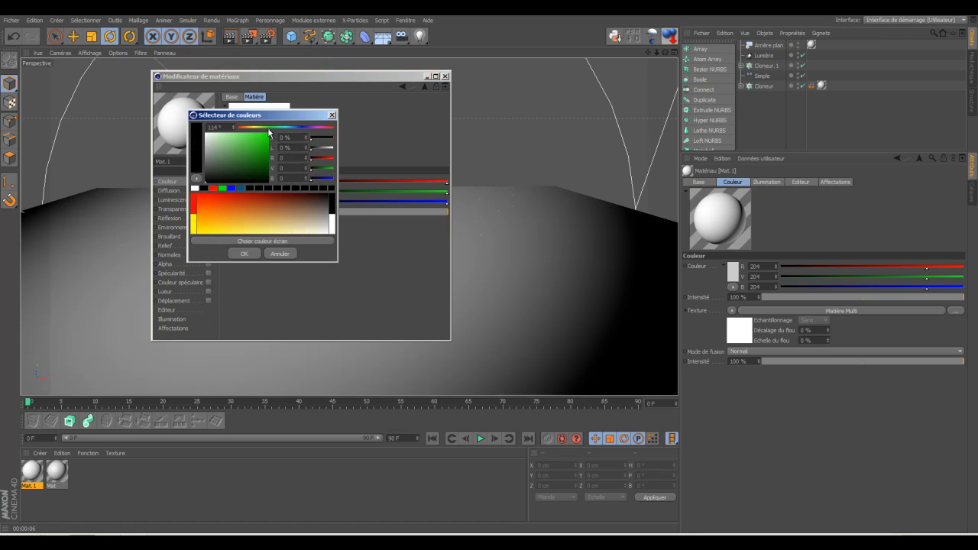
left_click(265, 142)
left_click(253, 253)
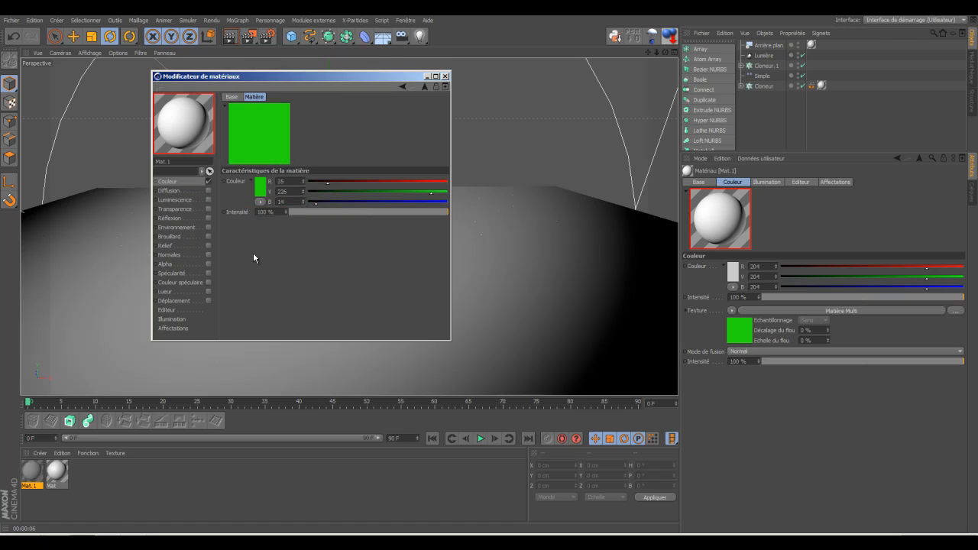
left_click(424, 86)
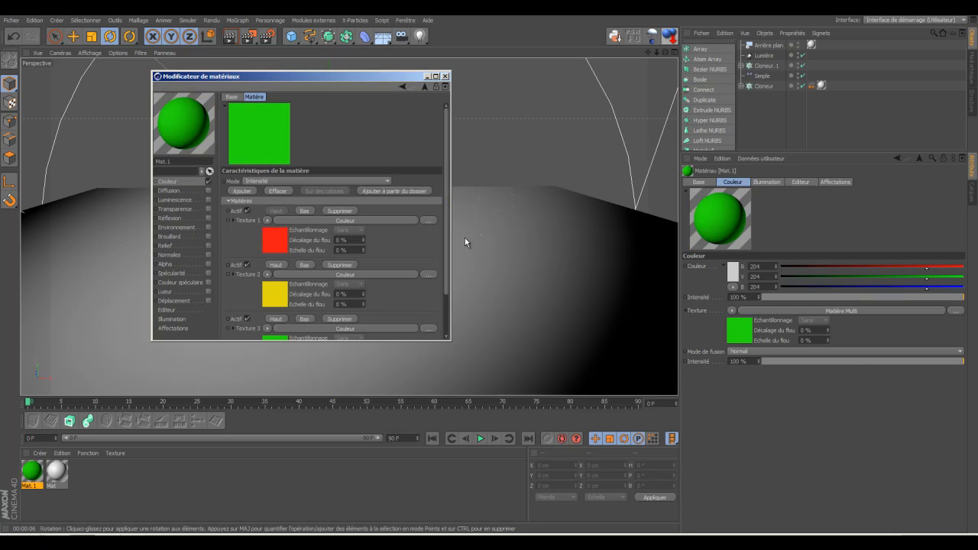
- Load a Couleur shader as Texture 4 and set it to blue, RGB 25, 159, 200
left_click_drag(446, 235, 444, 275)
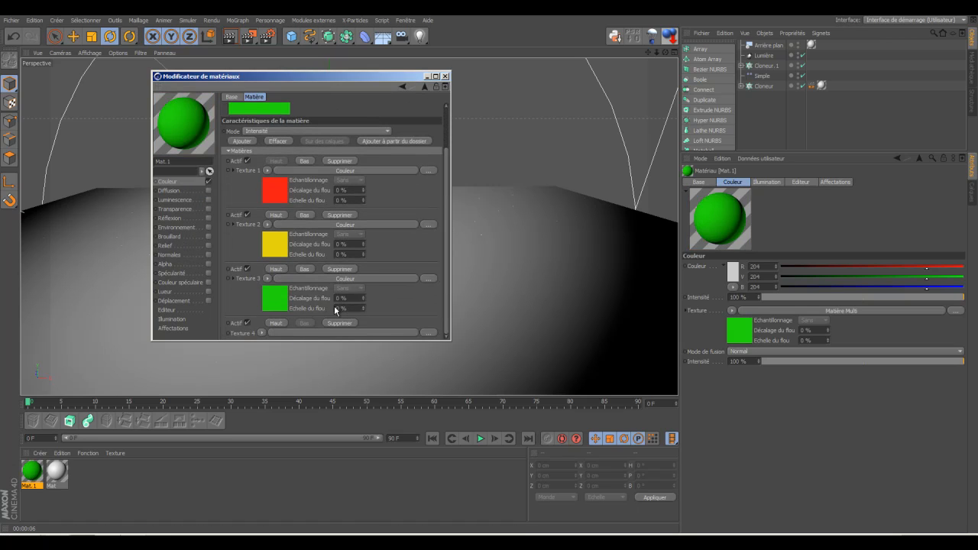
left_click(263, 334)
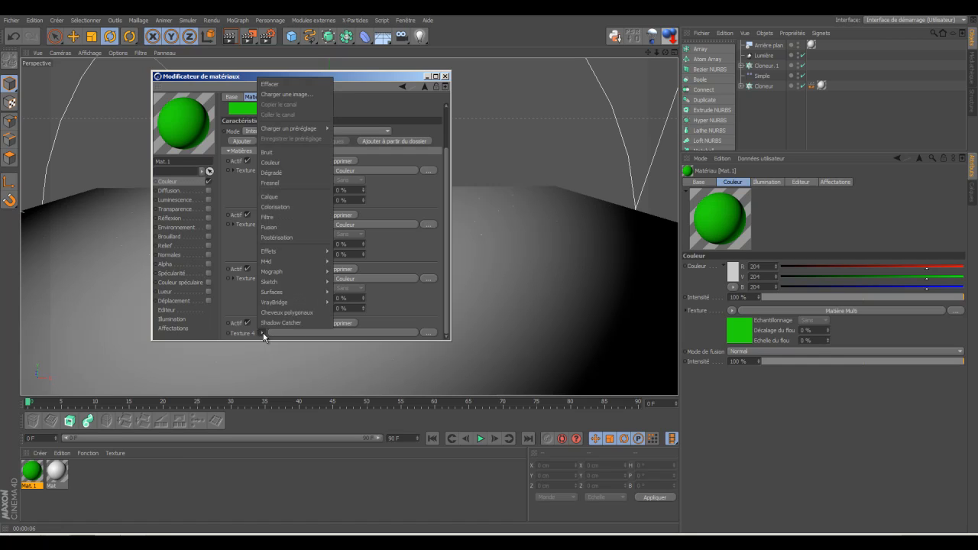
left_click(299, 163)
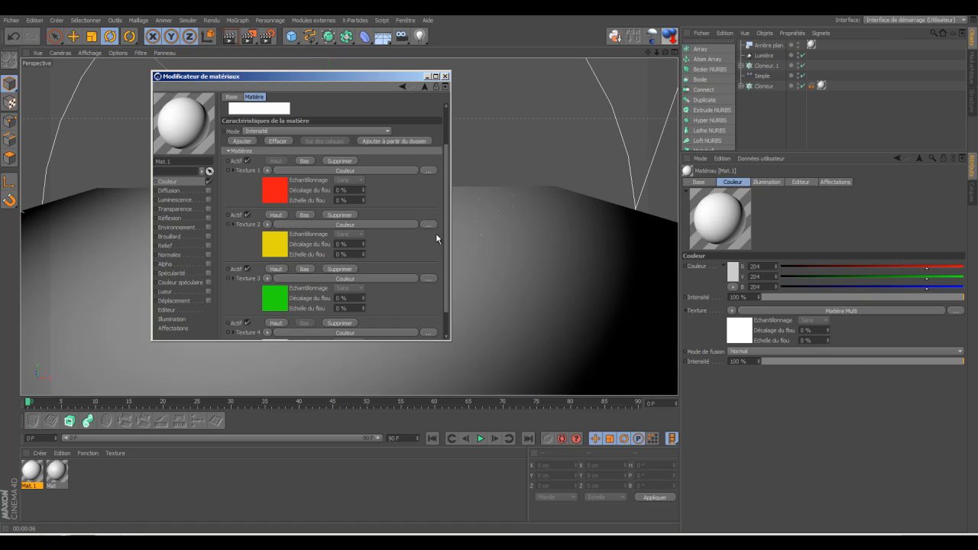
left_click_drag(448, 227, 444, 307)
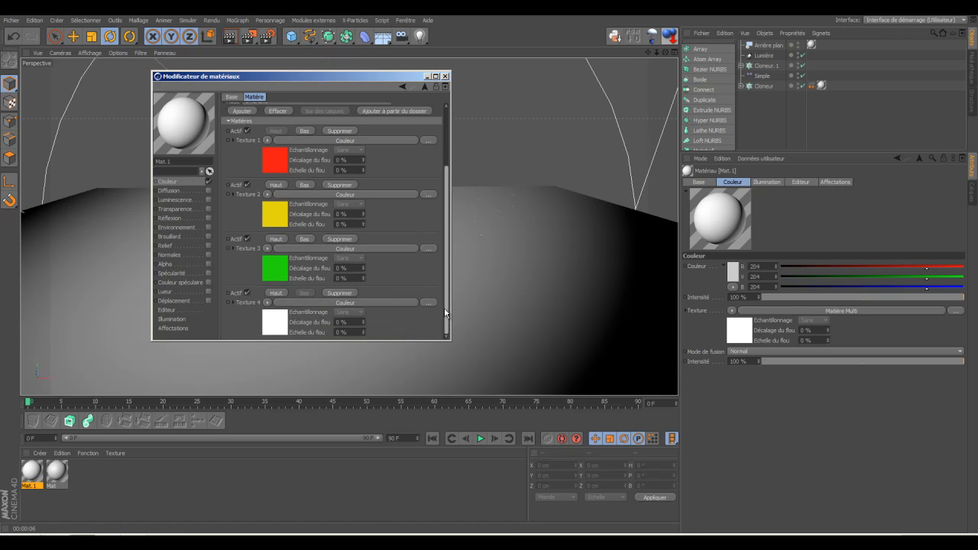
left_click(282, 323)
left_click(262, 192)
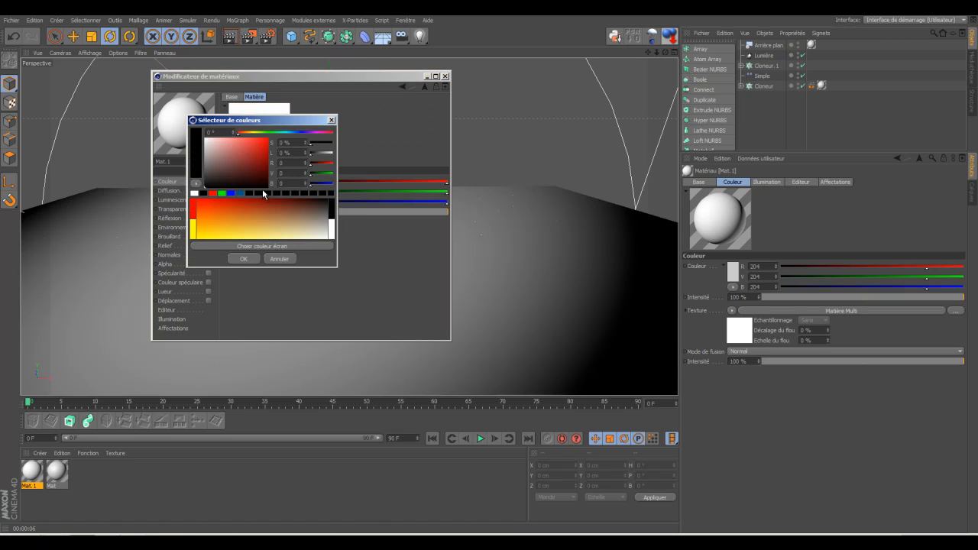
left_click(247, 133)
mouse_move(247, 136)
left_mouse_down()
mouse_move(287, 137)
mouse_move(260, 148)
left_mouse_up()
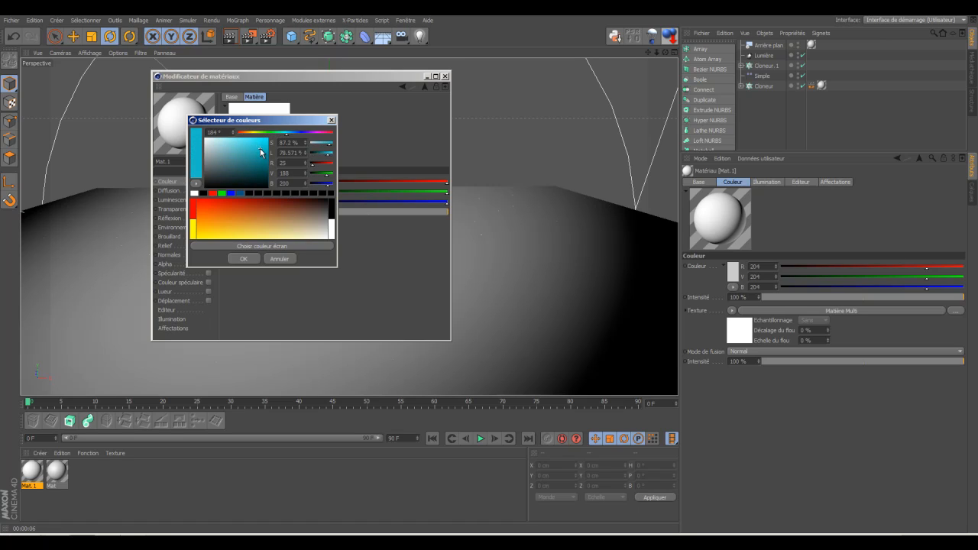
left_click(289, 135)
left_click(246, 258)
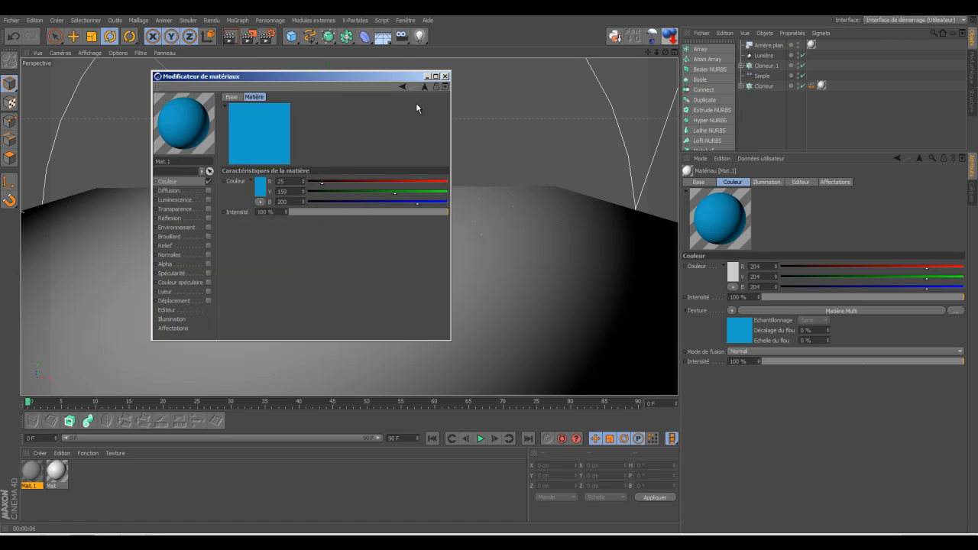
left_click(425, 86)
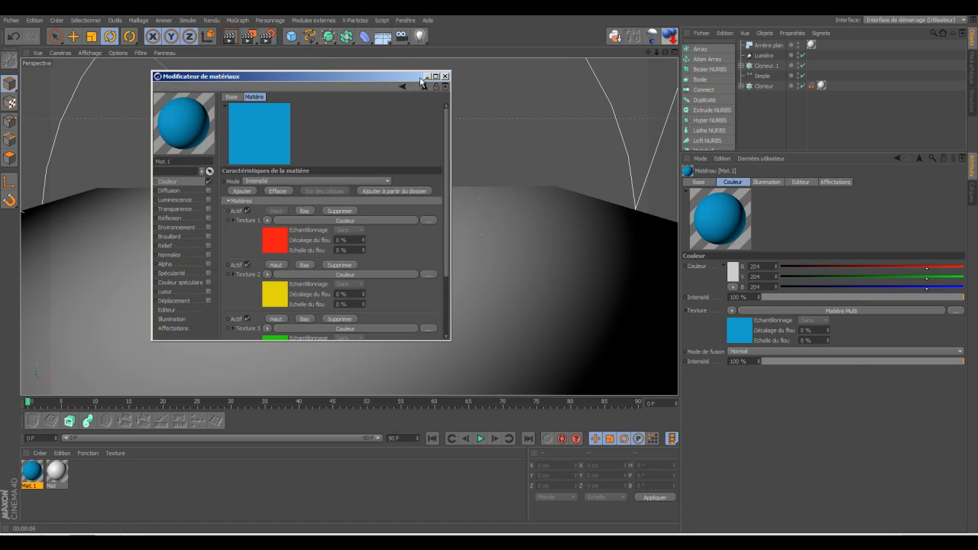
- Apply the multi-colour material Mat.1 to the sphere cloner, Cloneur.1, and close the material editor
scroll(447, 175, "down", 3)
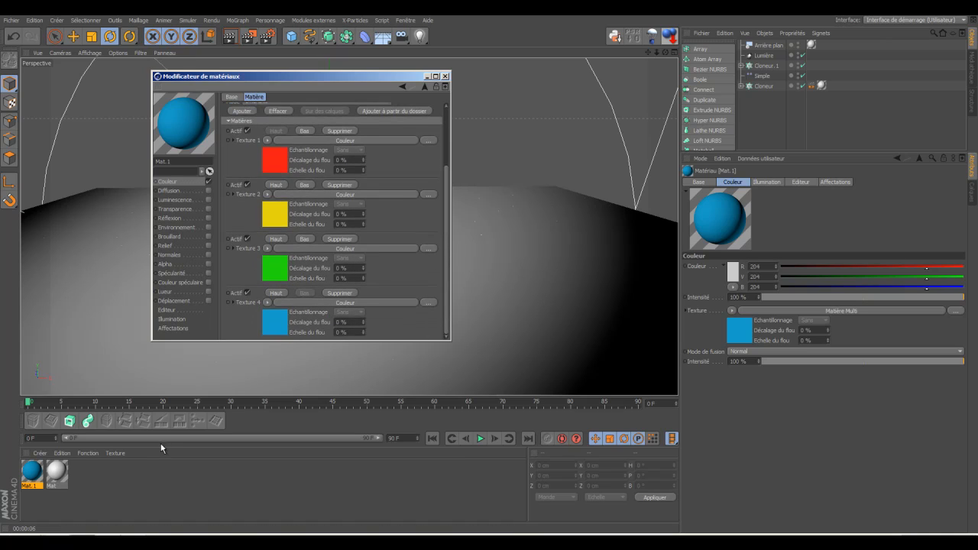
left_click_drag(39, 475, 786, 66)
left_click(446, 77)
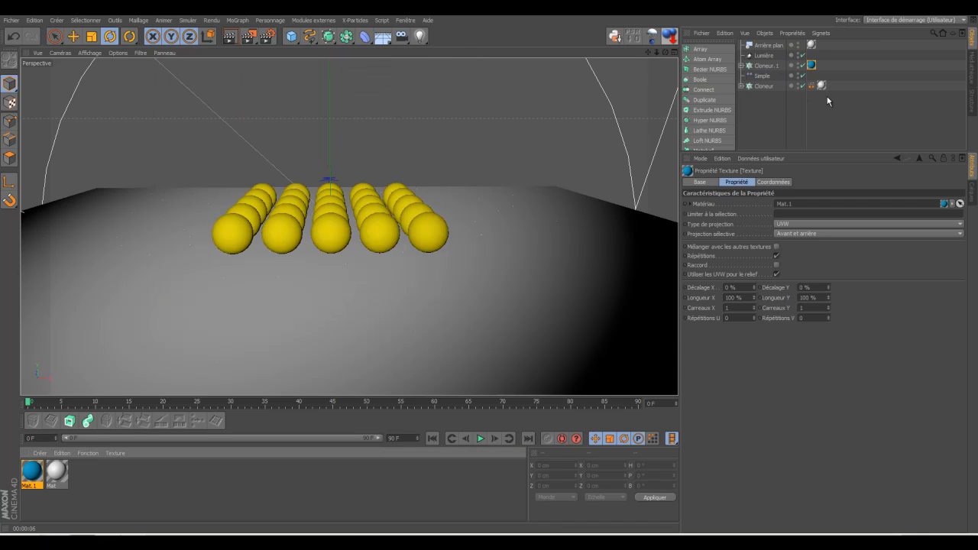
- Review the colour textures in Mat.1's Matière Multi shader and render the view to check the spheres
double_click(34, 472)
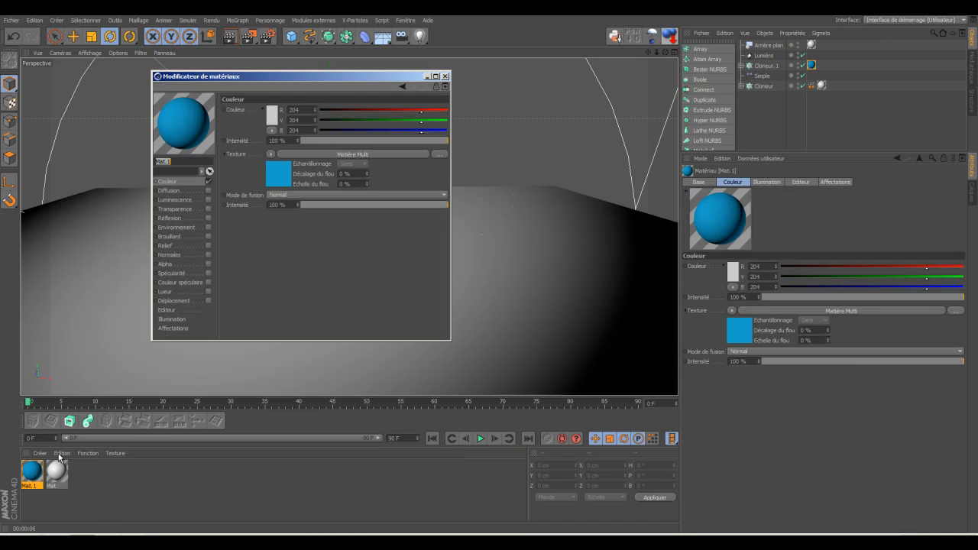
left_click(278, 172)
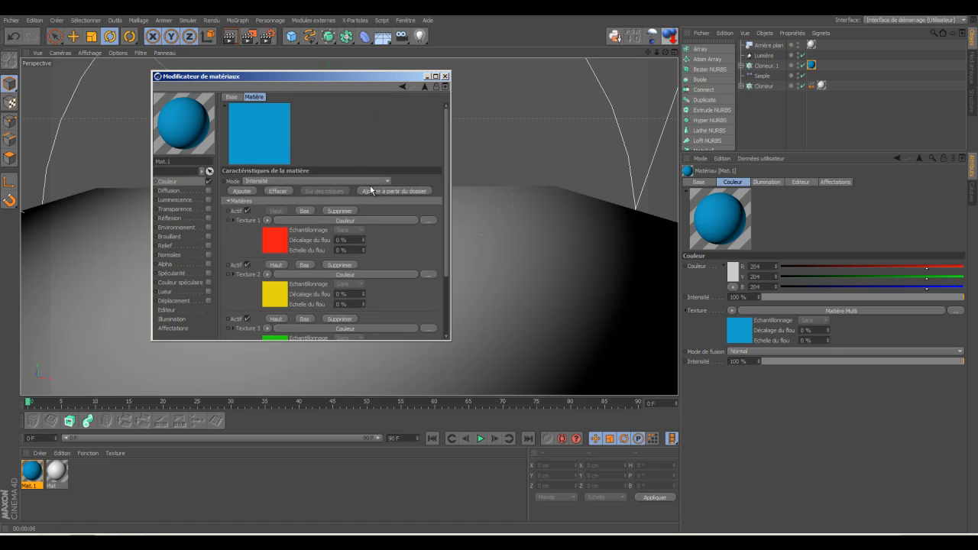
left_click_drag(444, 181, 447, 249)
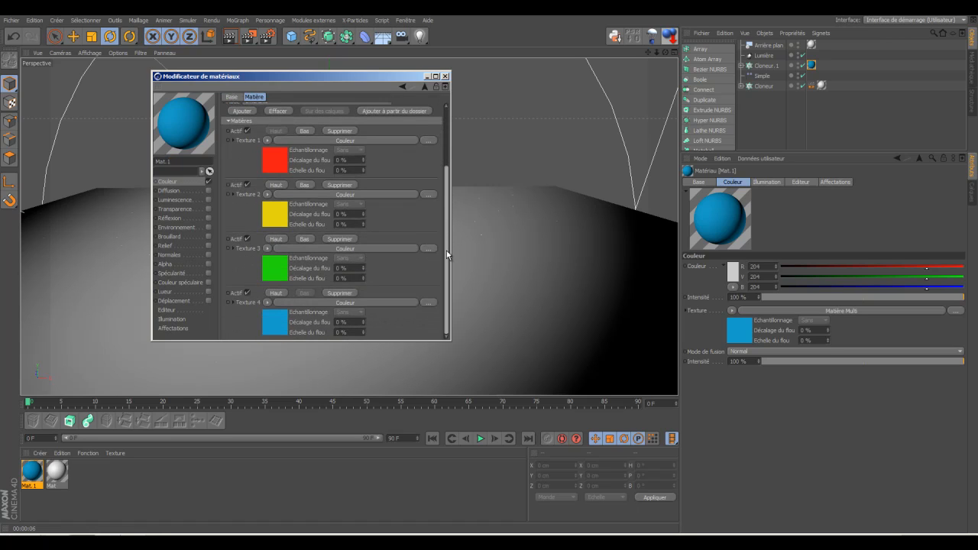
left_click_drag(442, 194, 439, 214)
left_click_drag(440, 176, 446, 124)
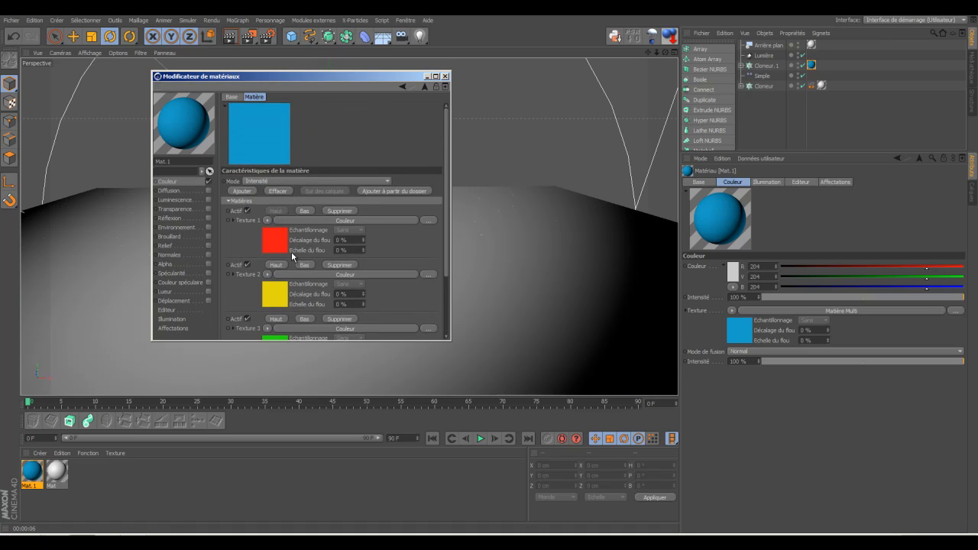
left_click_drag(445, 138, 445, 207)
left_click(445, 77)
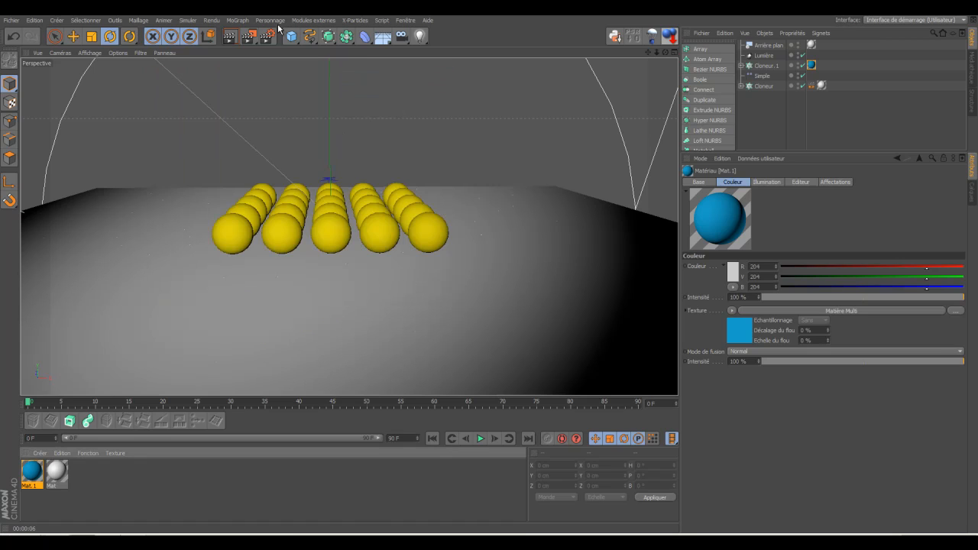
left_click(233, 41)
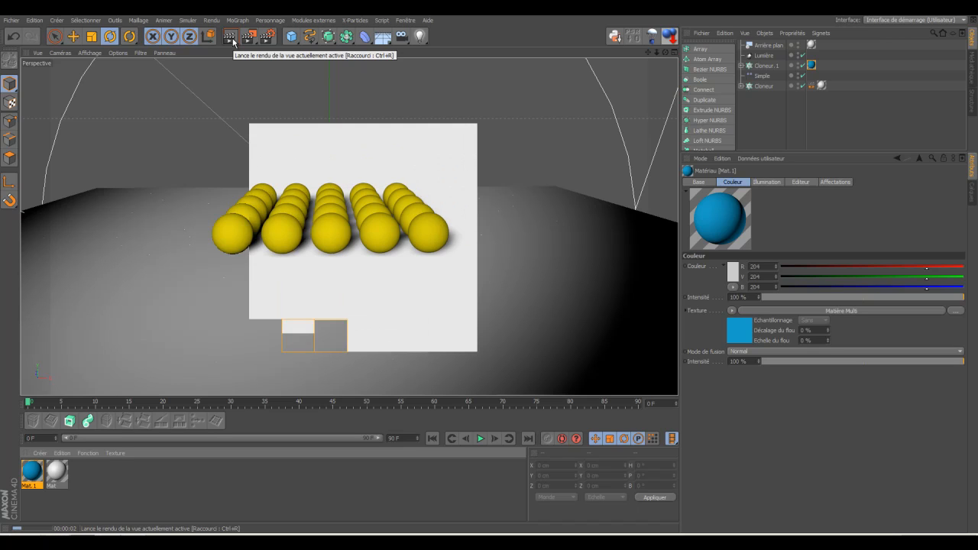
- Open Mat.1's Matière Multi shader and load a Couleur shader as Texture 5
left_click(34, 473)
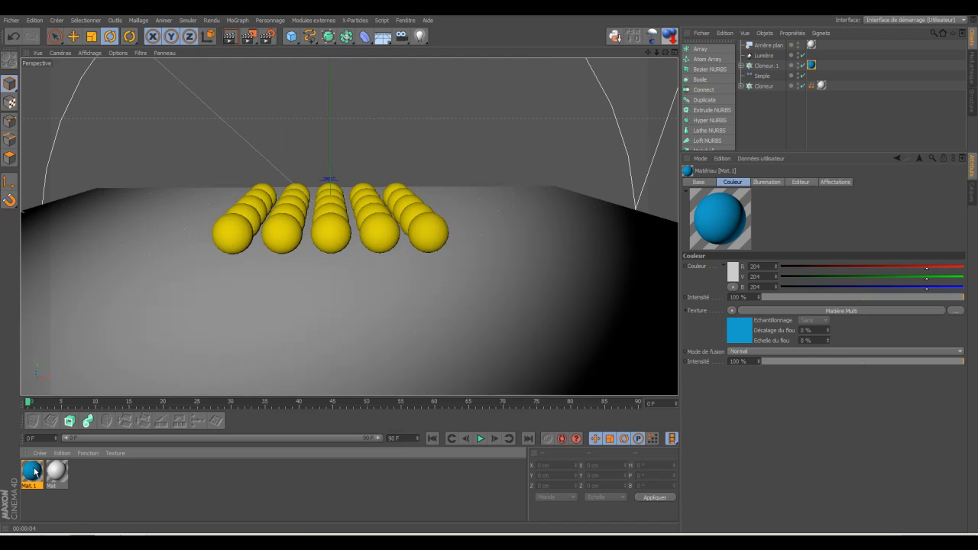
double_click(35, 472)
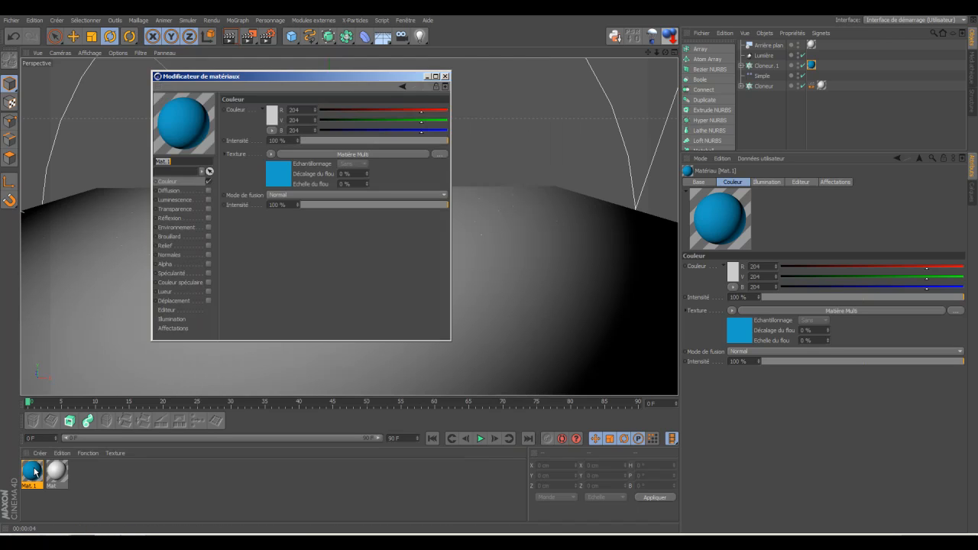
left_click(274, 173)
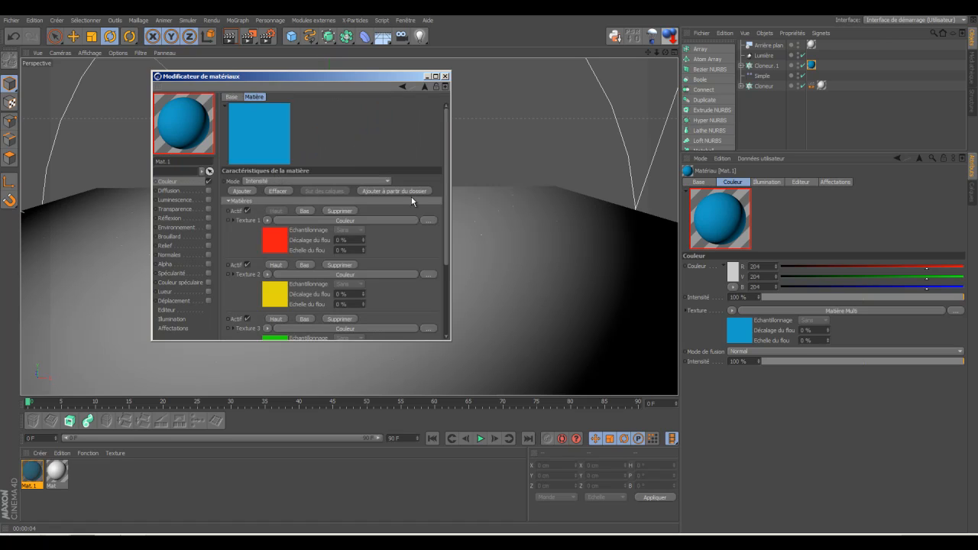
left_click_drag(446, 192, 446, 261)
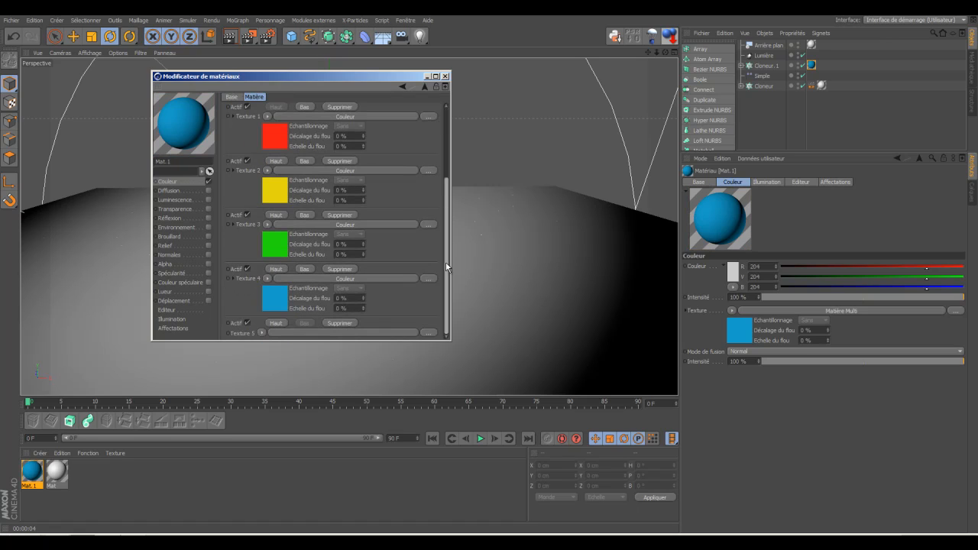
left_click(262, 330)
left_click(285, 162)
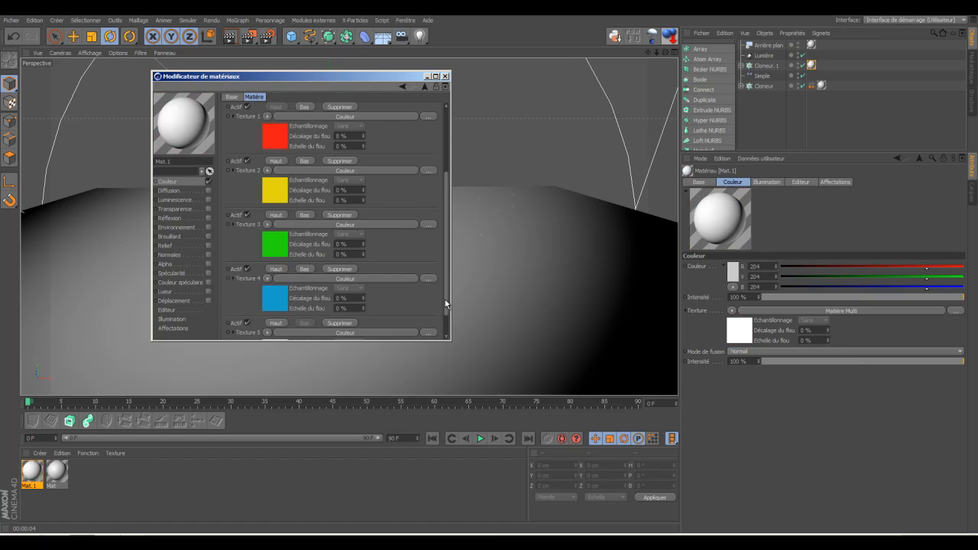
- Enlarge the material editor, set Texture 5's Couleur shader to magenta, RGB 234, 52, 219, and close the editor
left_click_drag(434, 343, 430, 426)
left_click(277, 409)
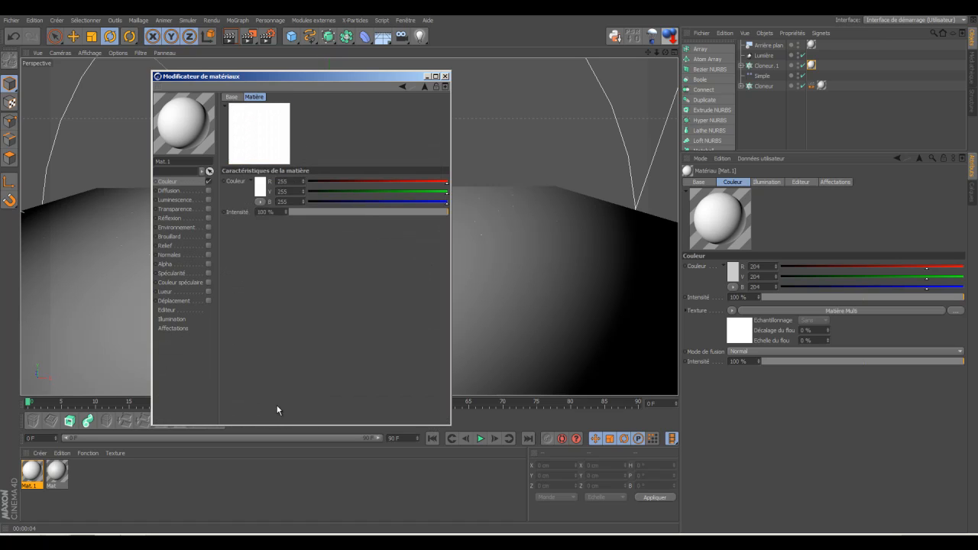
left_click(261, 186)
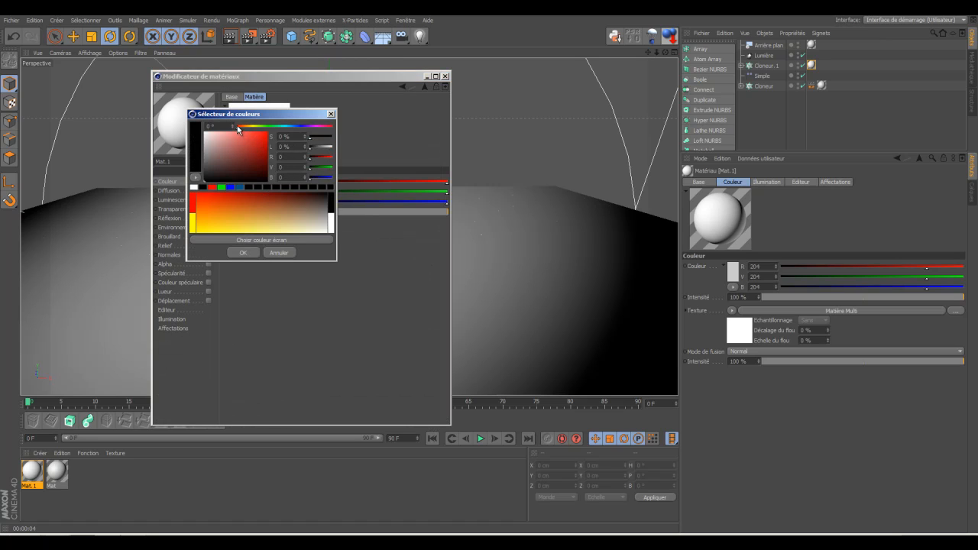
left_click_drag(237, 125, 318, 126)
left_click_drag(264, 144, 255, 140)
left_click(251, 253)
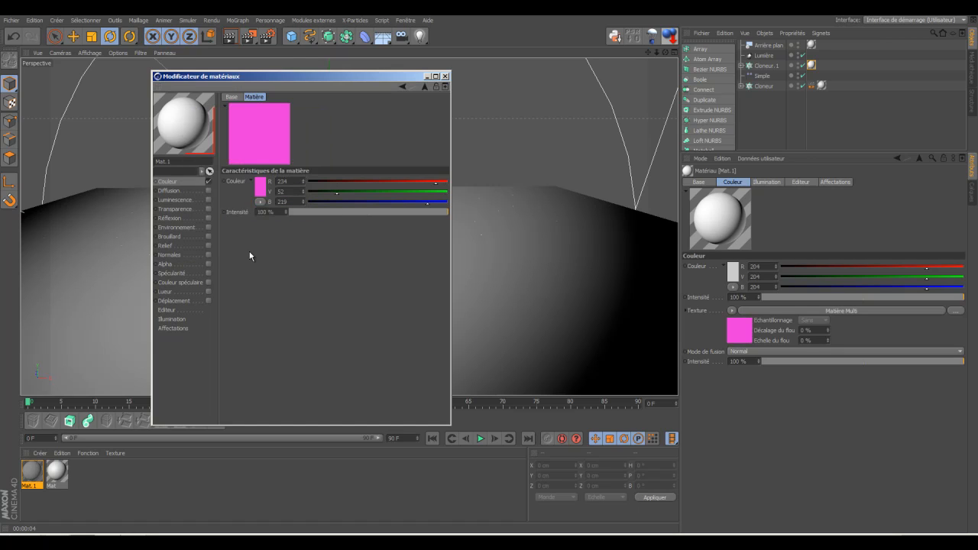
left_click(447, 76)
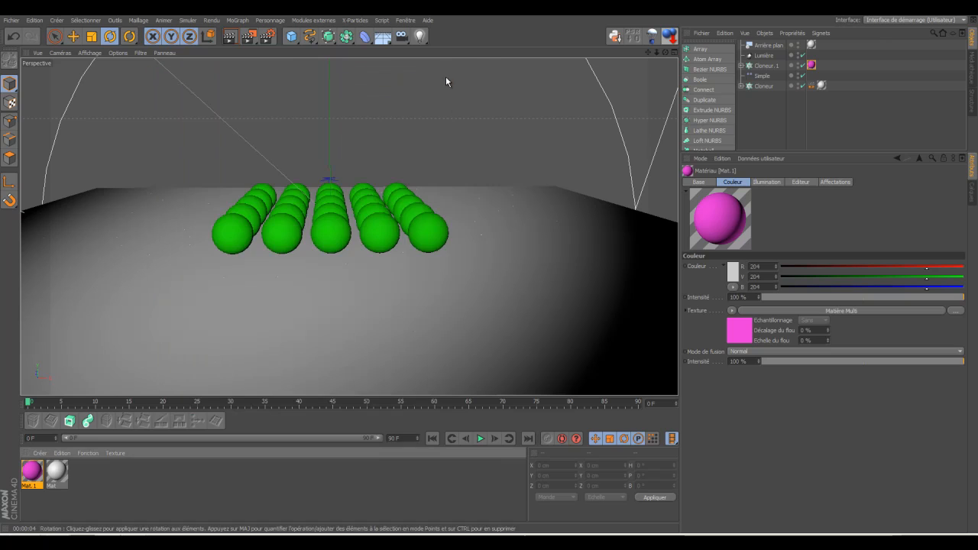
- Review the five colour textures in Mat.1's Matière Multi shader and render the view to check the spheres
double_click(33, 472)
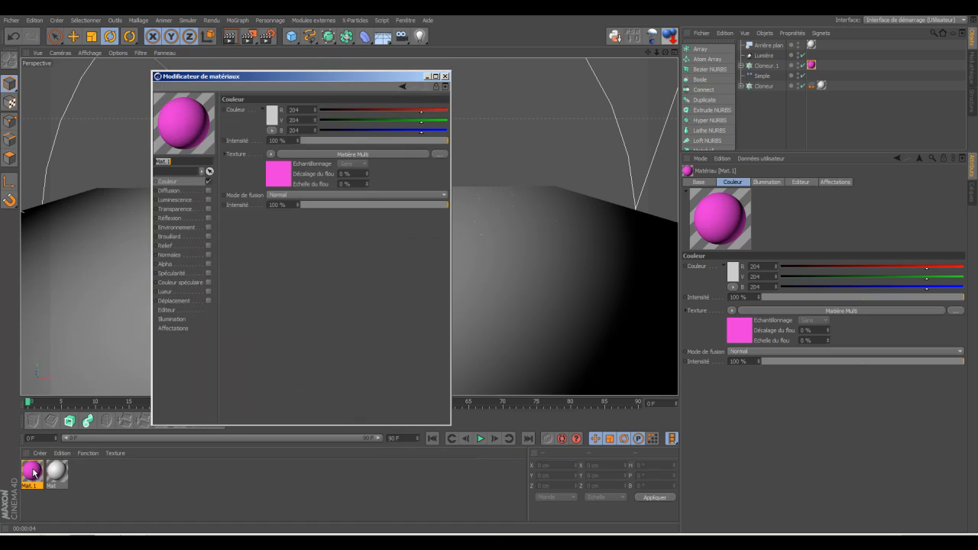
left_click(279, 174)
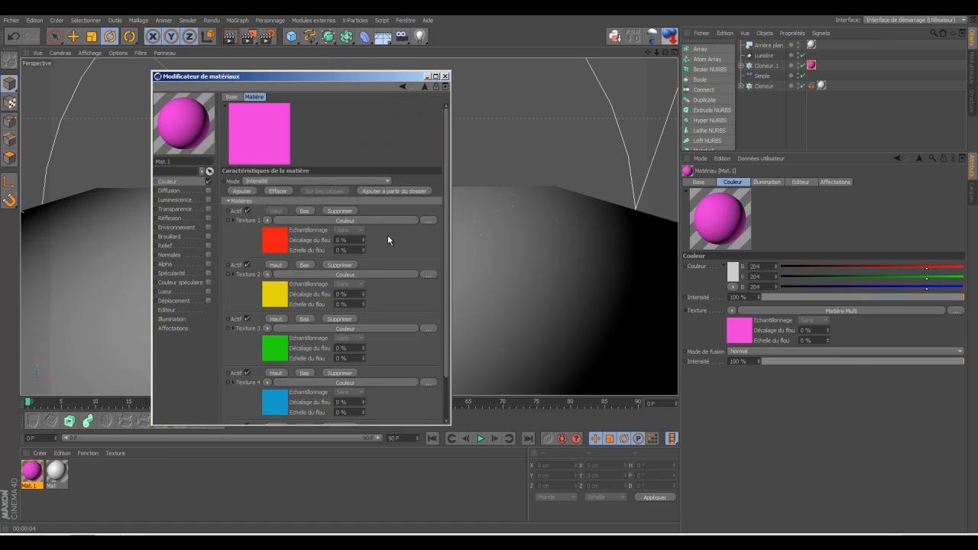
scroll(446, 215, "down", 2)
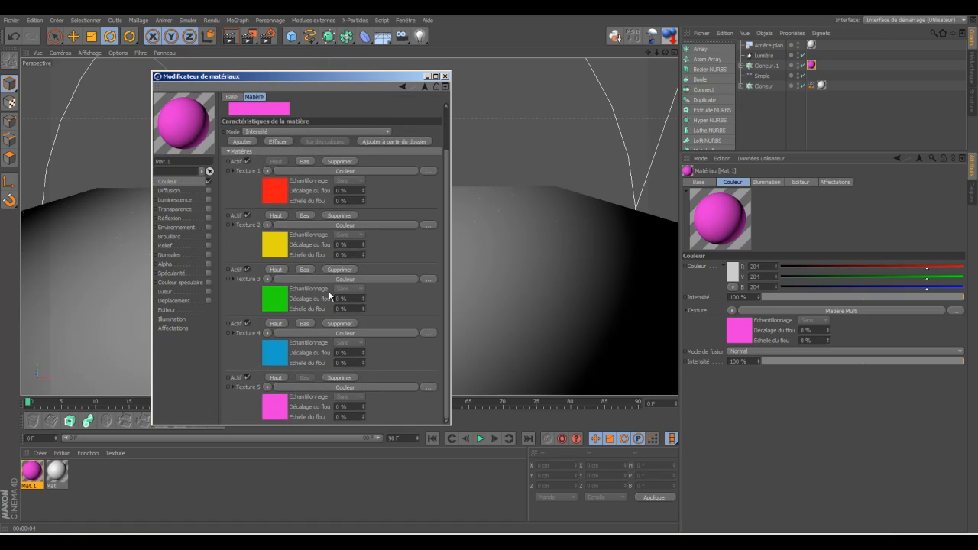
left_click(267, 280)
left_click(382, 82)
left_click(427, 75)
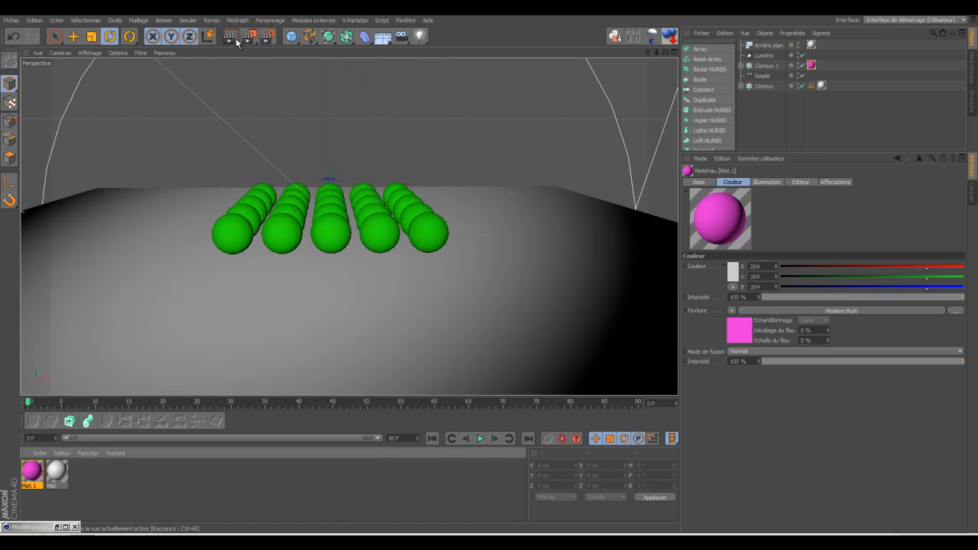
left_click(233, 42)
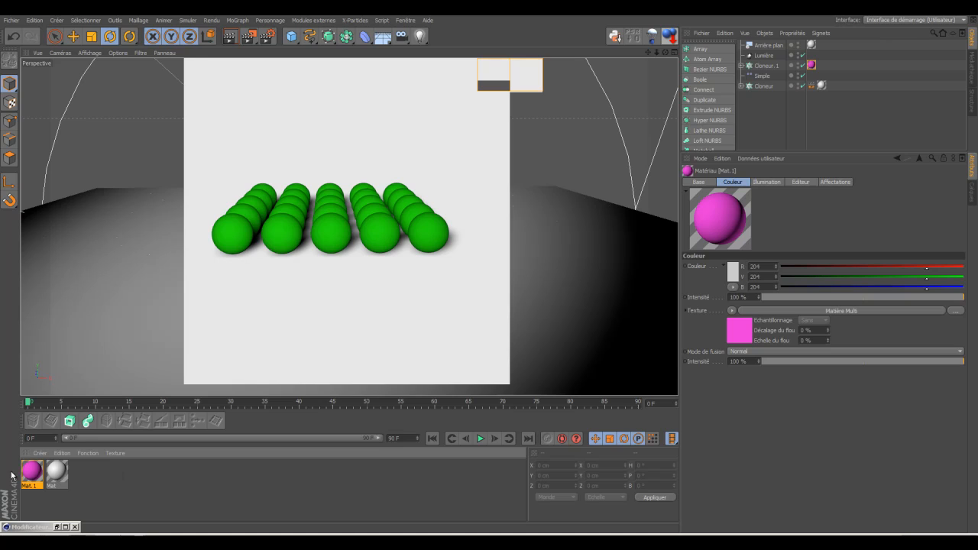
- Change Texture 3's Couleur shader in Mat.1 to grey, RGB 123, 130, 125, and close the material editor
left_click(57, 526)
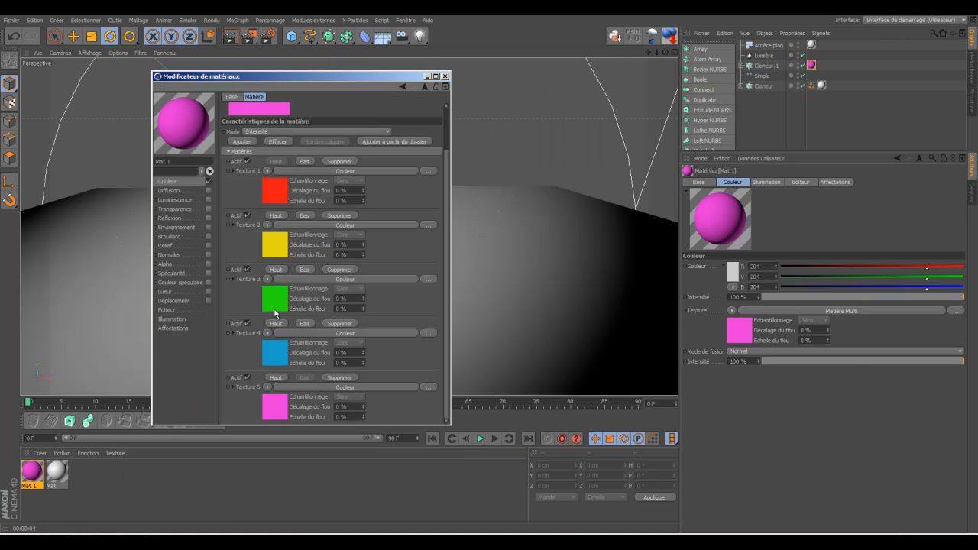
left_click(267, 279)
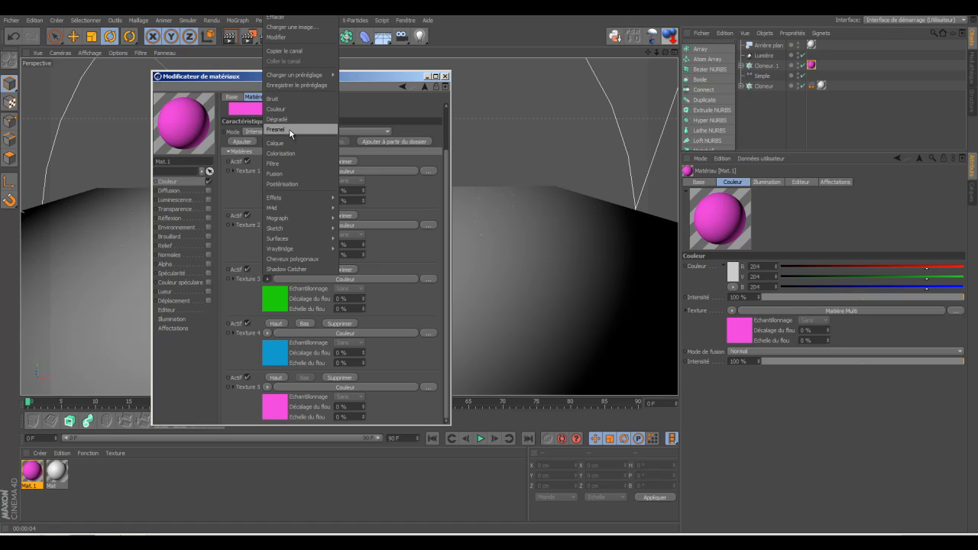
left_click(288, 108)
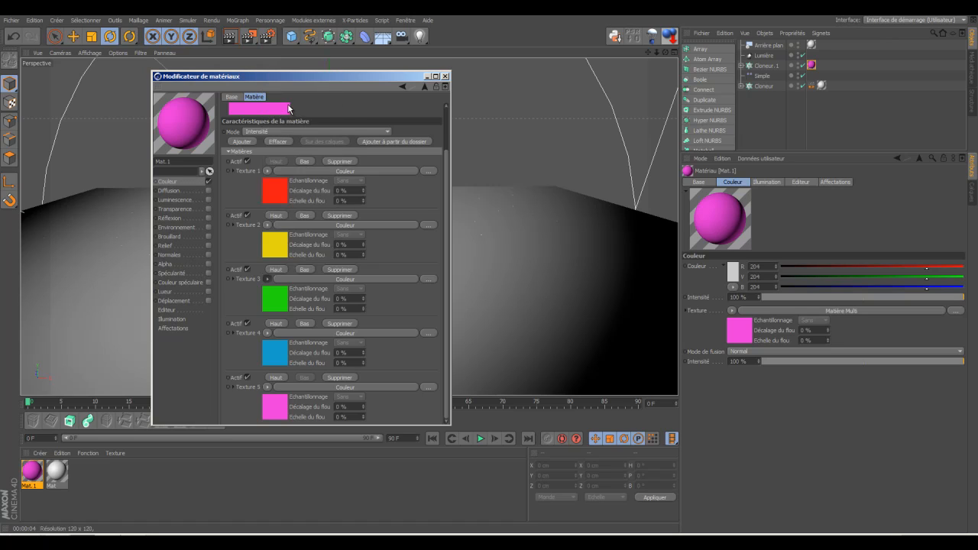
left_click(274, 301)
left_click(263, 191)
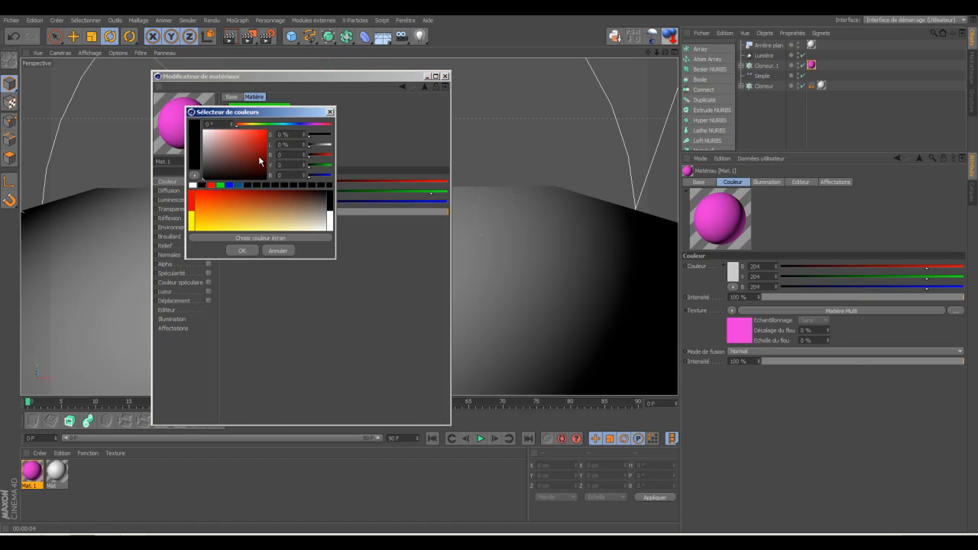
left_click_drag(241, 127, 273, 130)
left_click(206, 154)
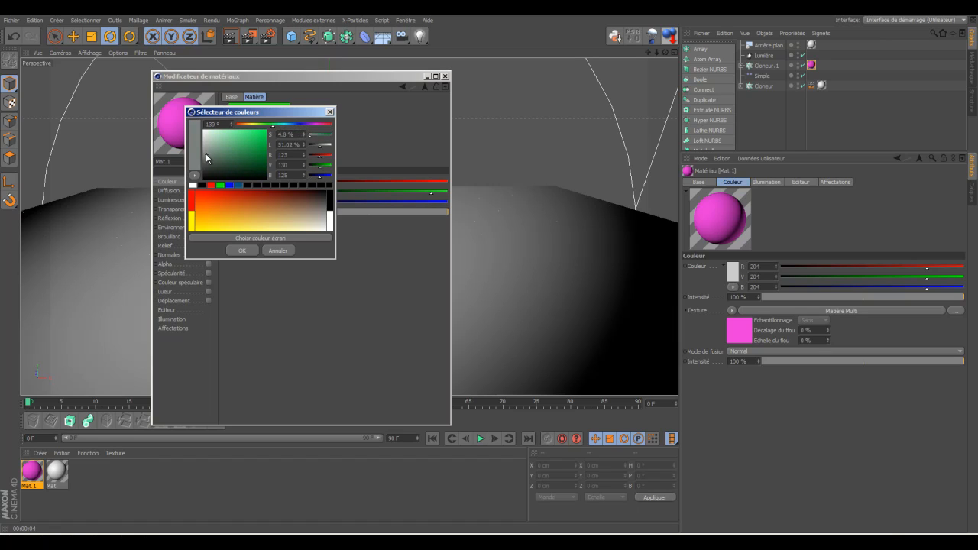
left_click(243, 251)
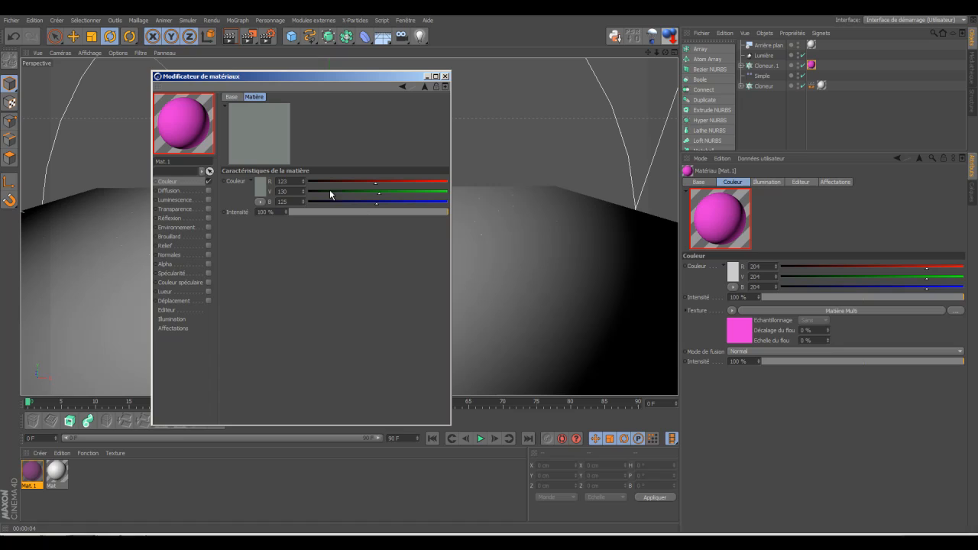
left_click(445, 77)
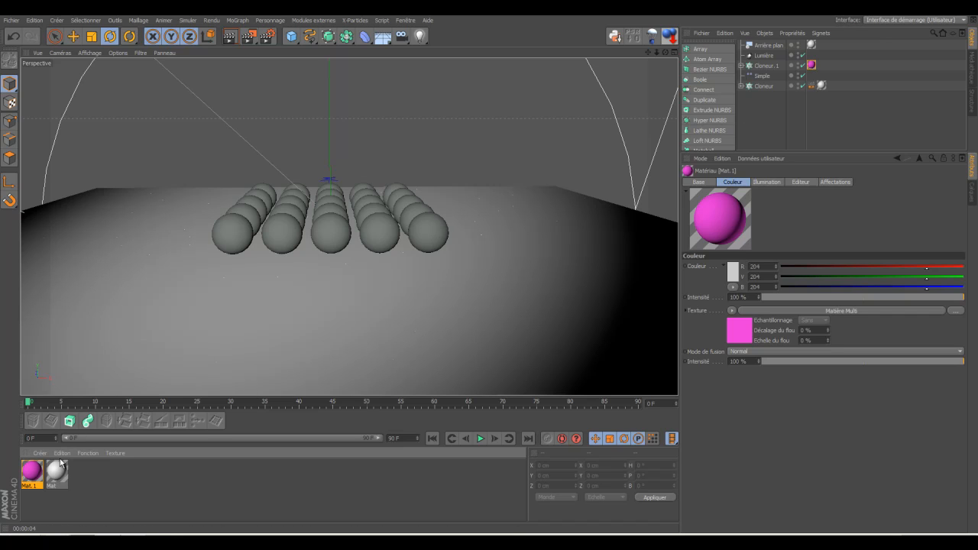
- Set Texture 3's Couleur shader in Mat.1 to green, RGB 33, 213, 20, and close the material editor
double_click(32, 472)
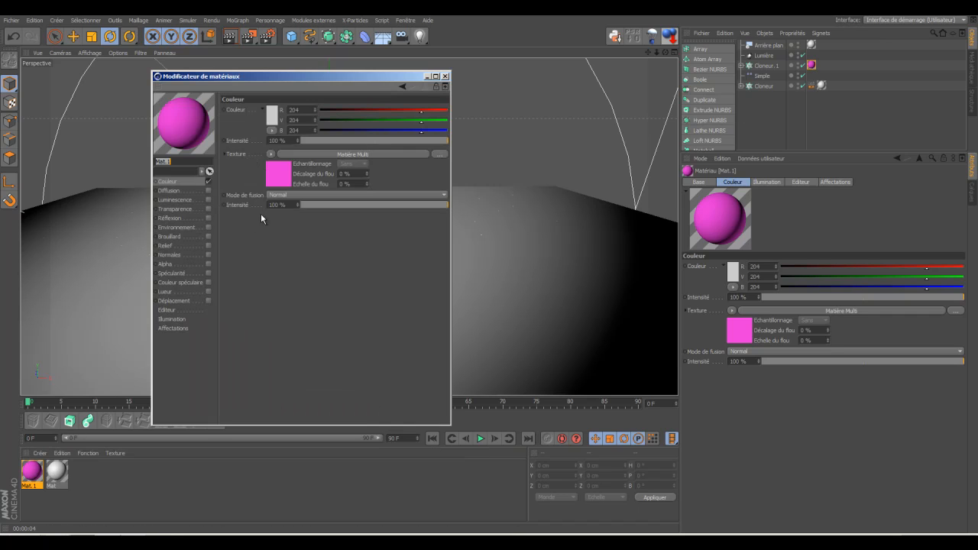
left_click(285, 177)
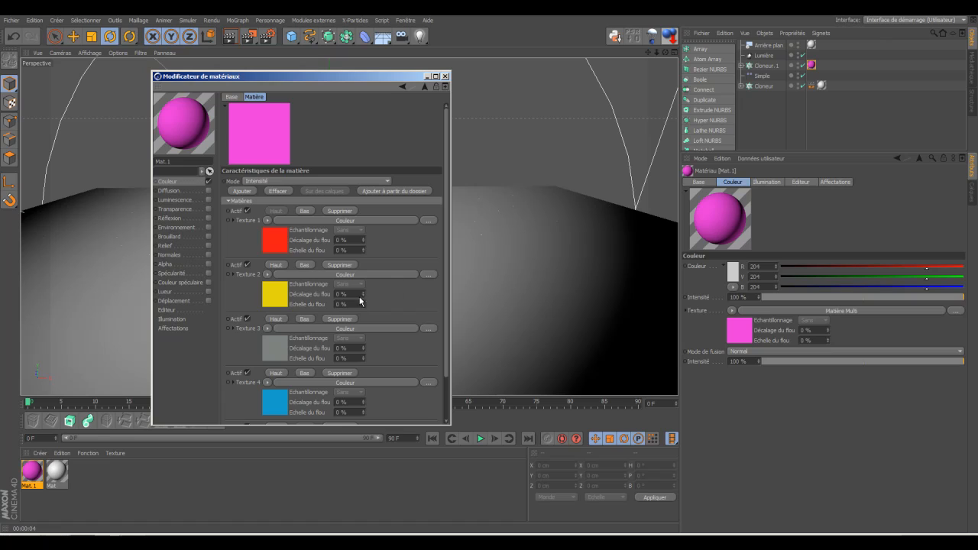
left_click(275, 345)
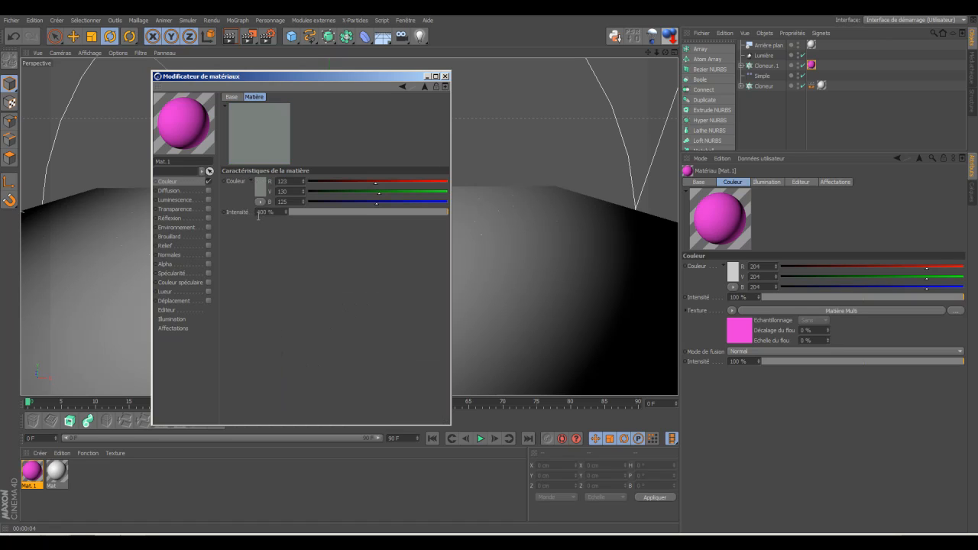
left_click(261, 192)
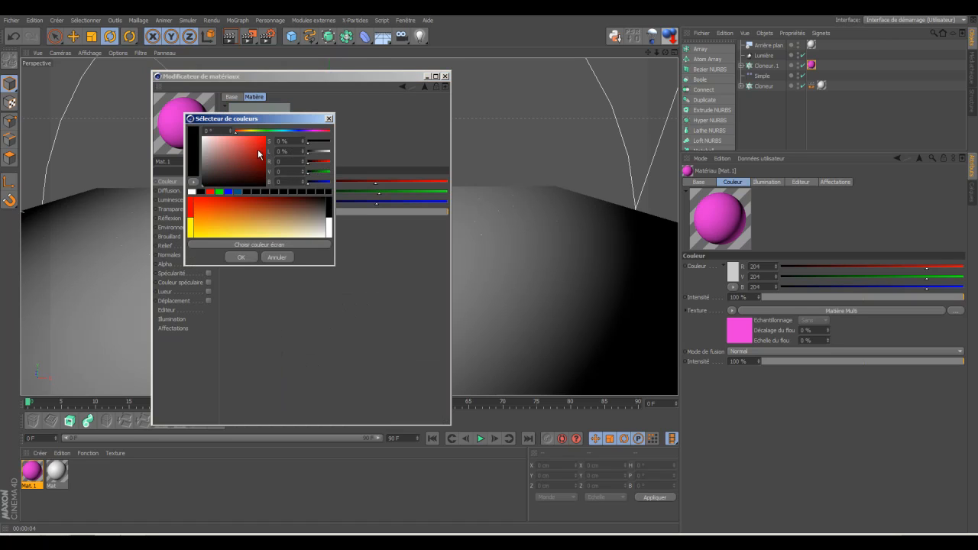
left_click_drag(235, 133, 267, 135)
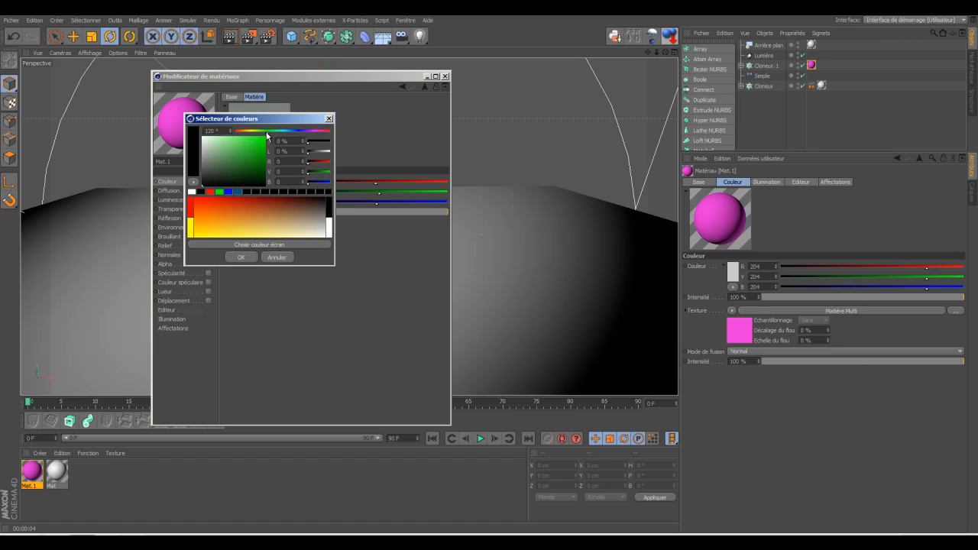
left_click(256, 144)
left_click(262, 149)
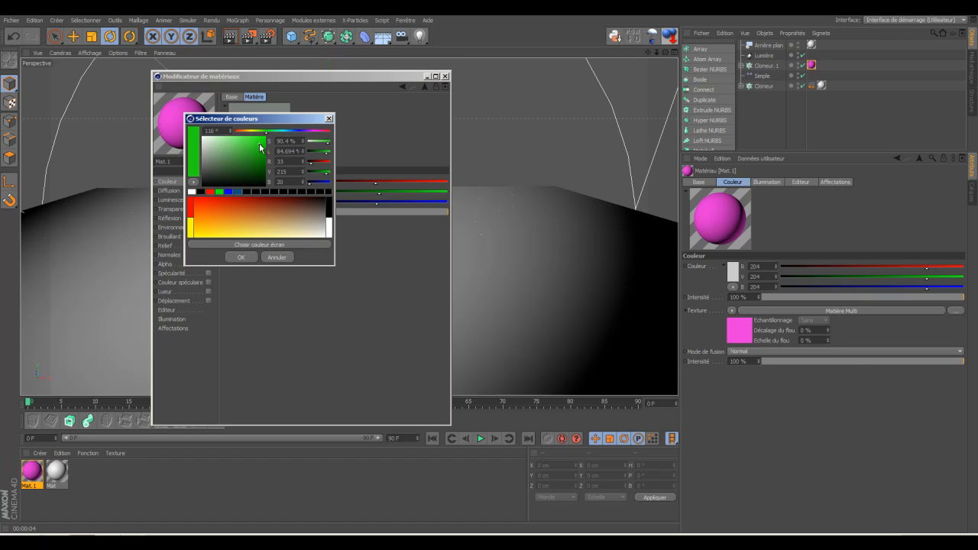
left_click(243, 256)
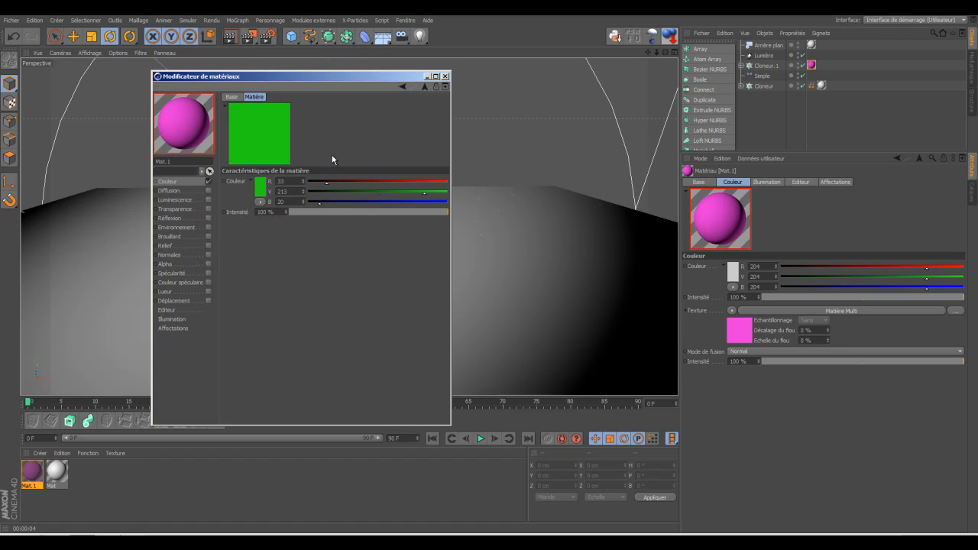
left_click(423, 87)
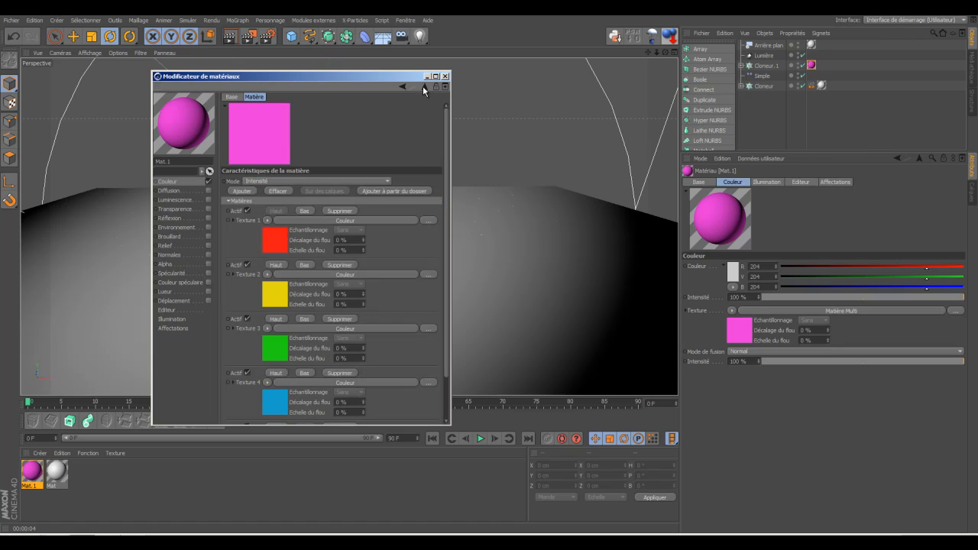
left_click(387, 181)
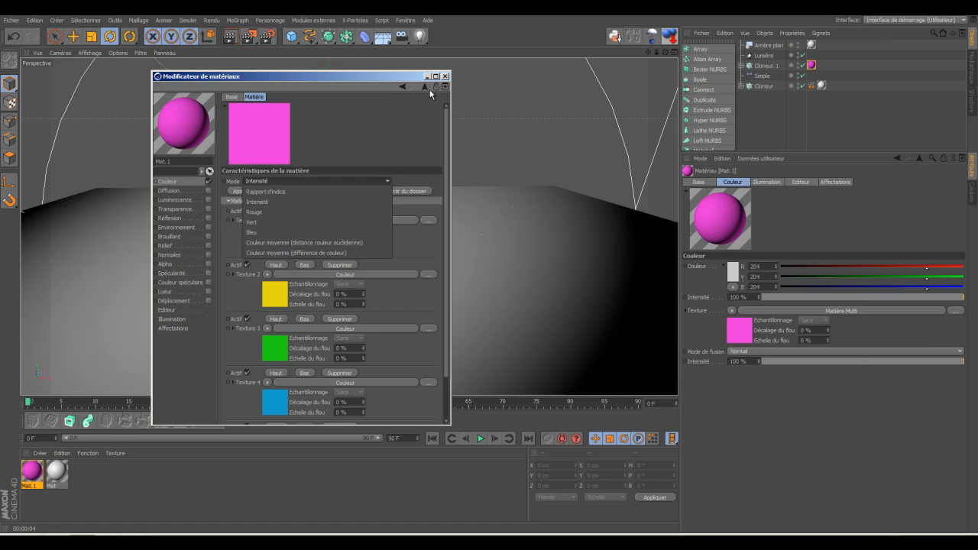
left_click(446, 77)
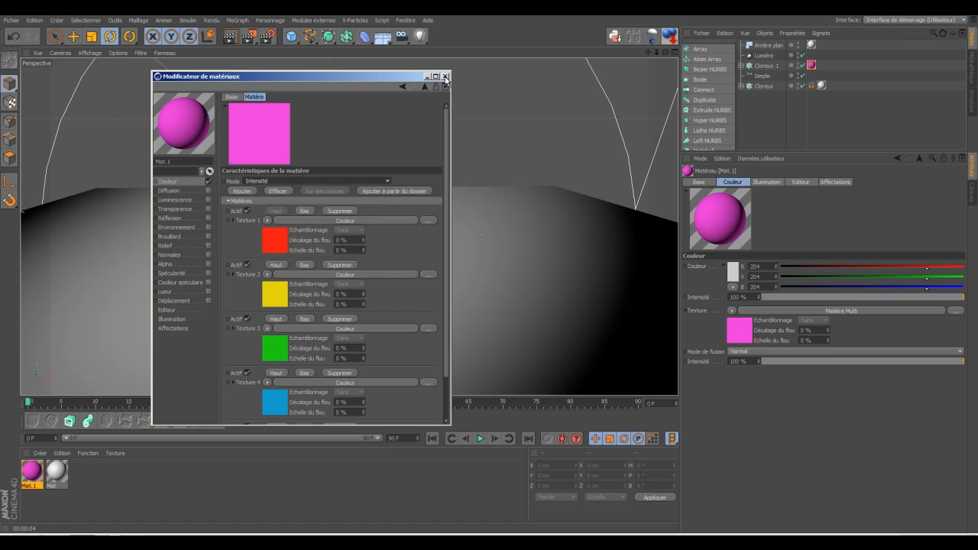
left_click(445, 78)
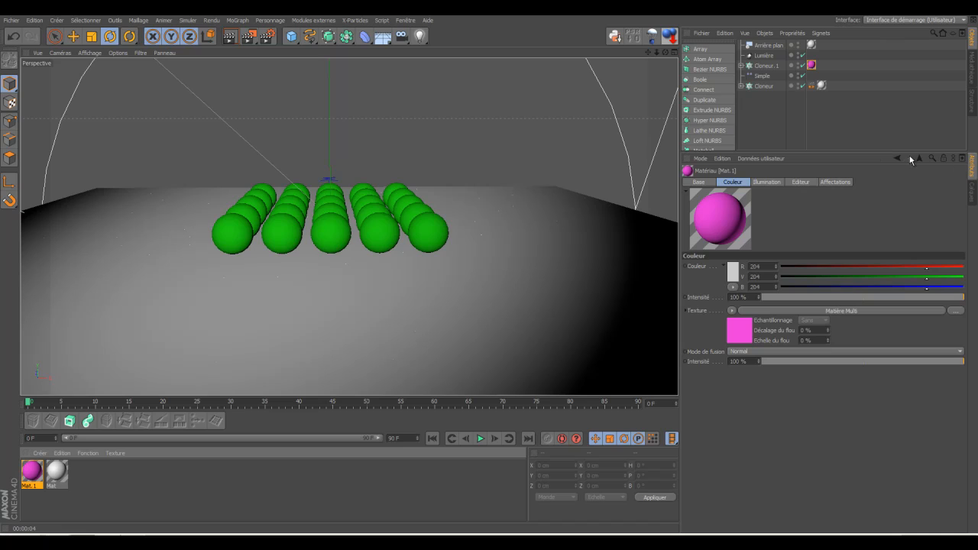
- Add a MoGraph Effecteur Randomisation to the scene and open its Paramètres settings
left_click(236, 20)
mouse_move(245, 38)
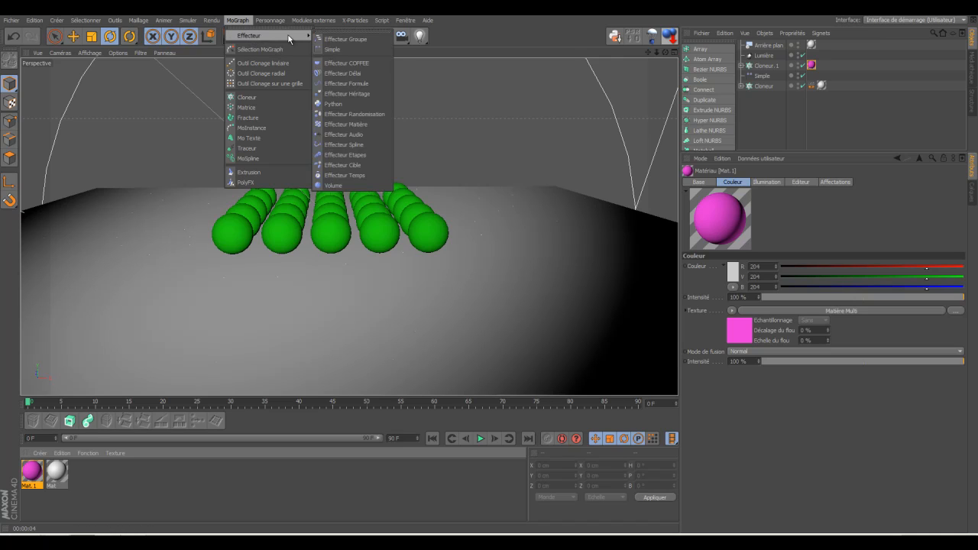
left_click(372, 114)
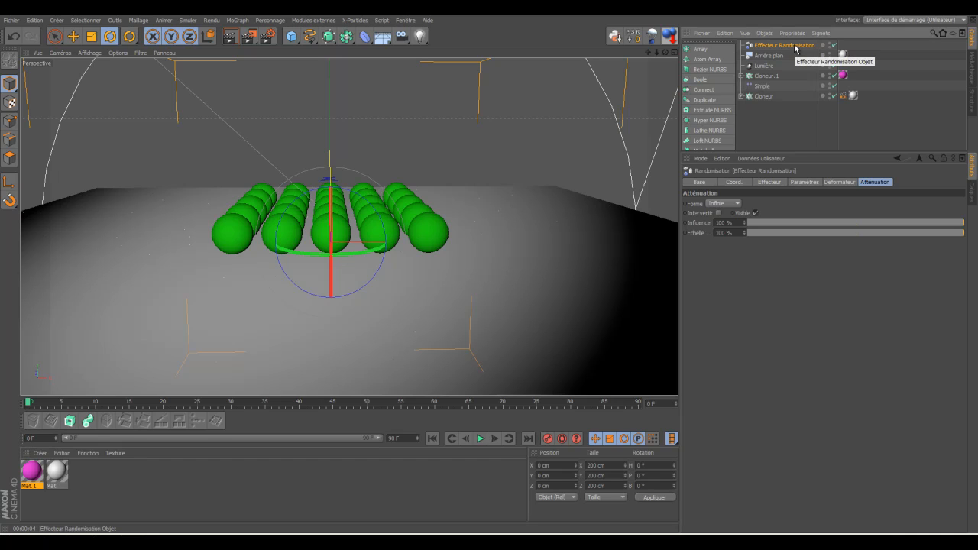
left_click(773, 185)
left_click(802, 184)
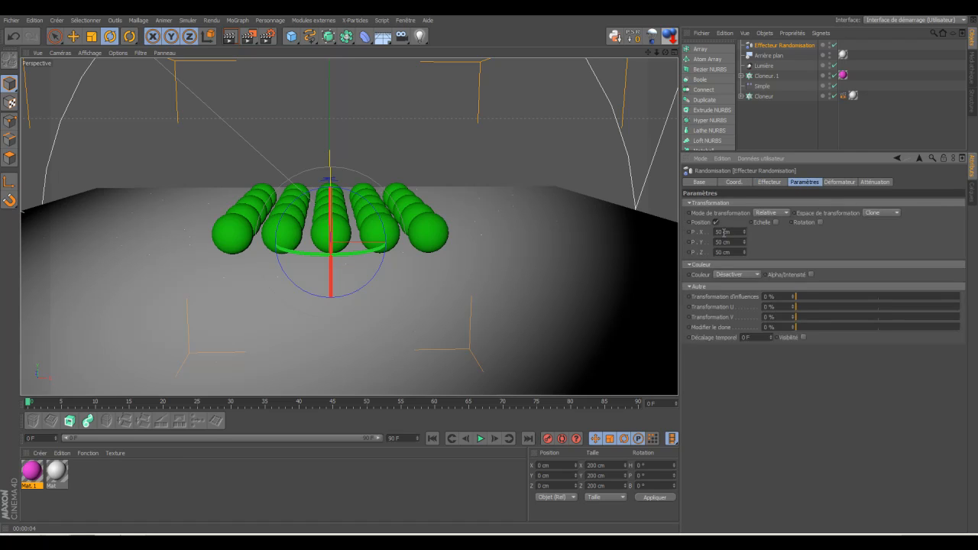
- Disable the Randomisation effector's Position transformation and set its Couleur mode to Activer
left_click(716, 222)
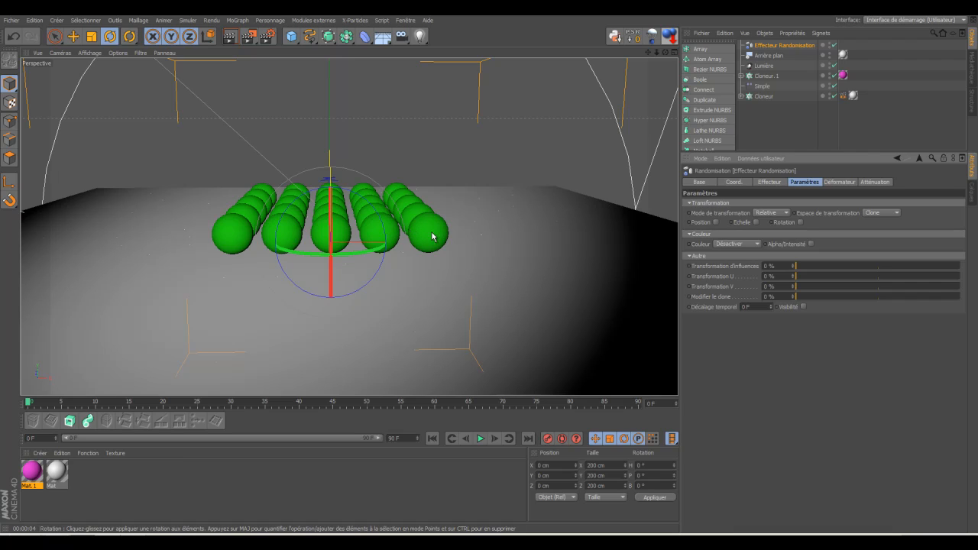
left_click(758, 244)
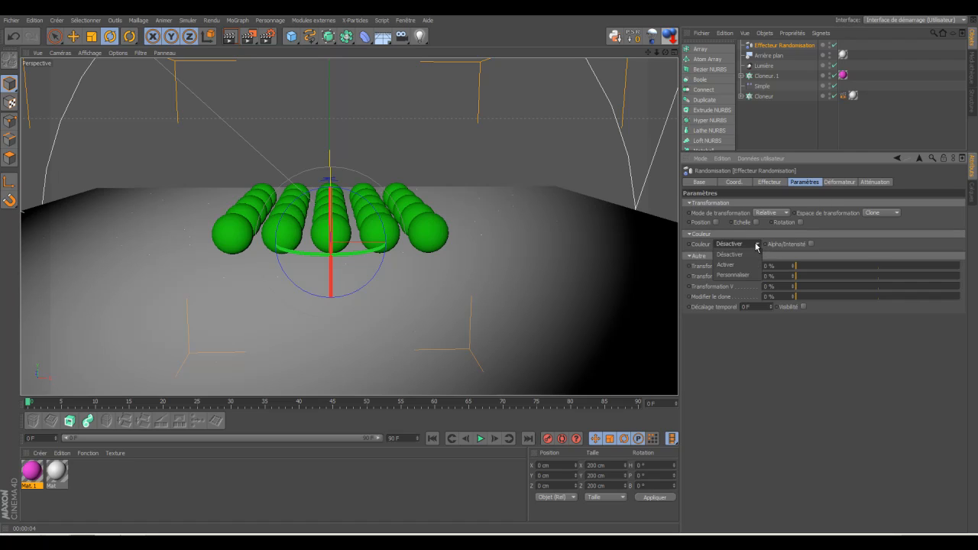
left_click(736, 266)
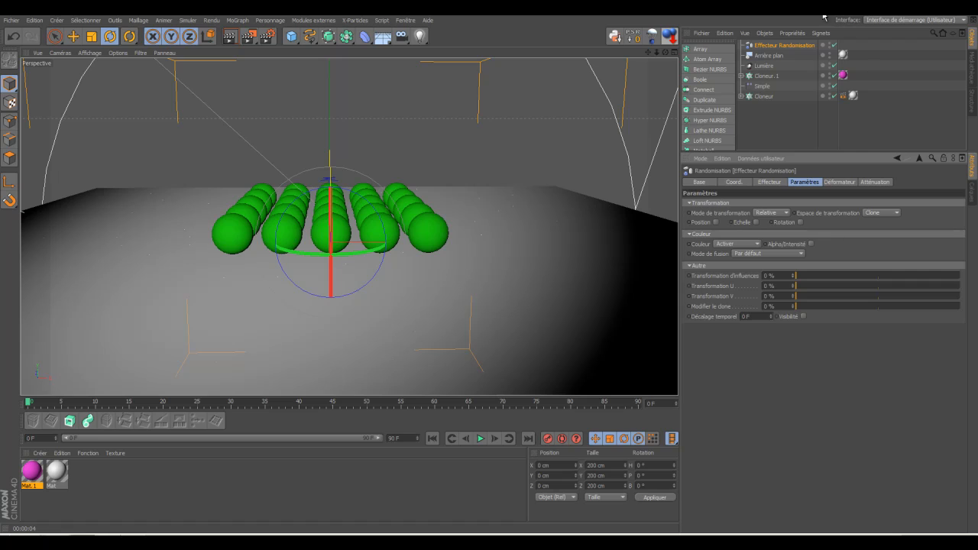
- Add the Randomisation effector to Cloneur.1's Effecteurs list and render the view to check the sphere colours
left_click(767, 77)
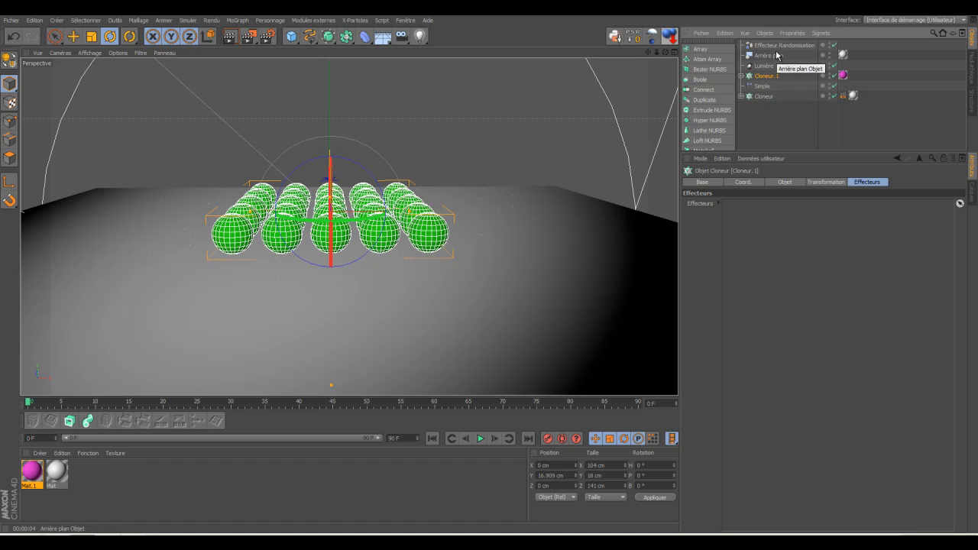
left_click_drag(774, 46, 791, 239)
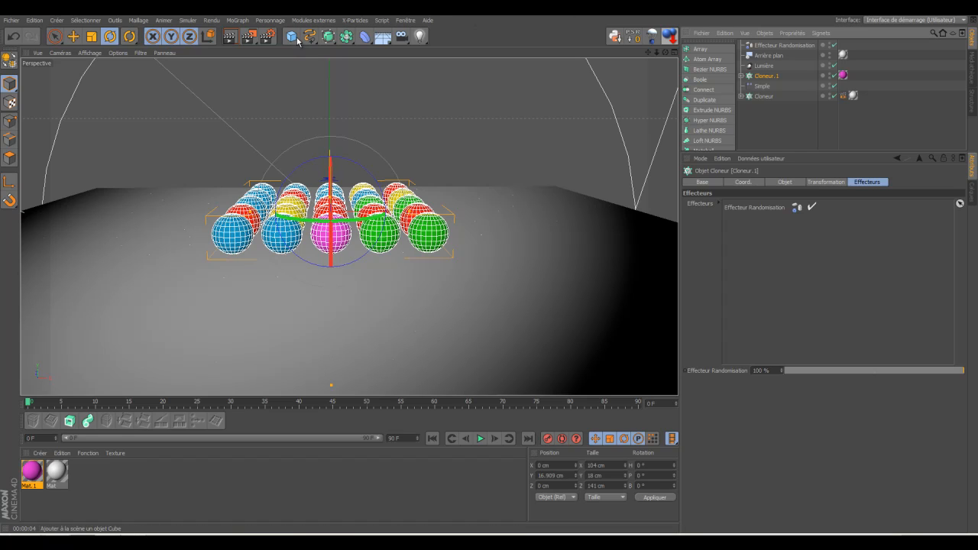
left_click(231, 36)
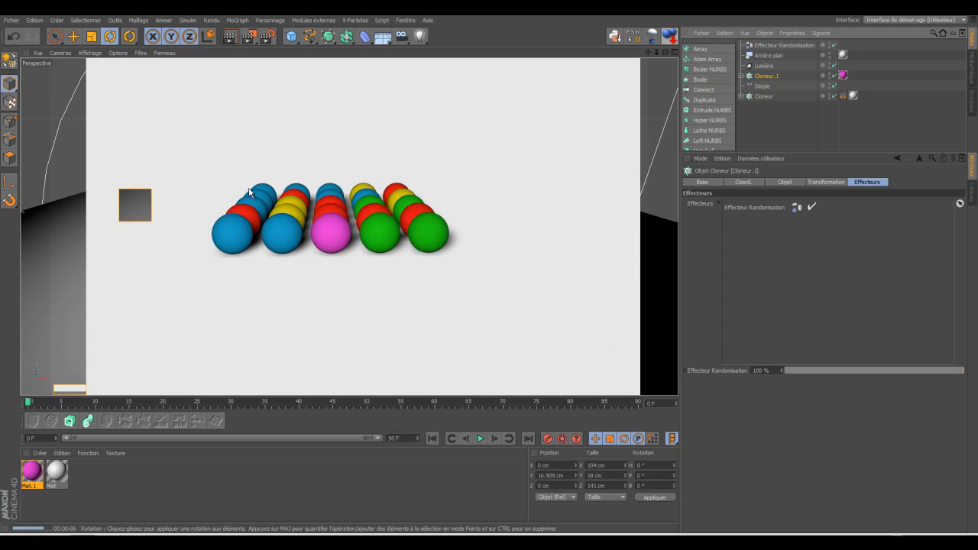
- Raise the Randomisation effector's Source seed to 12361 to vary the sphere colours and render the view
left_click(775, 45)
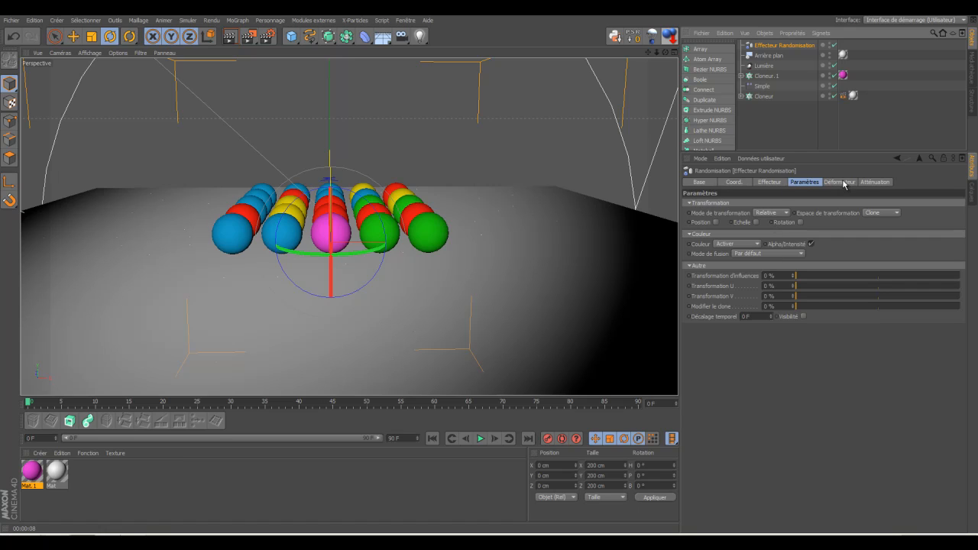
left_click(778, 185)
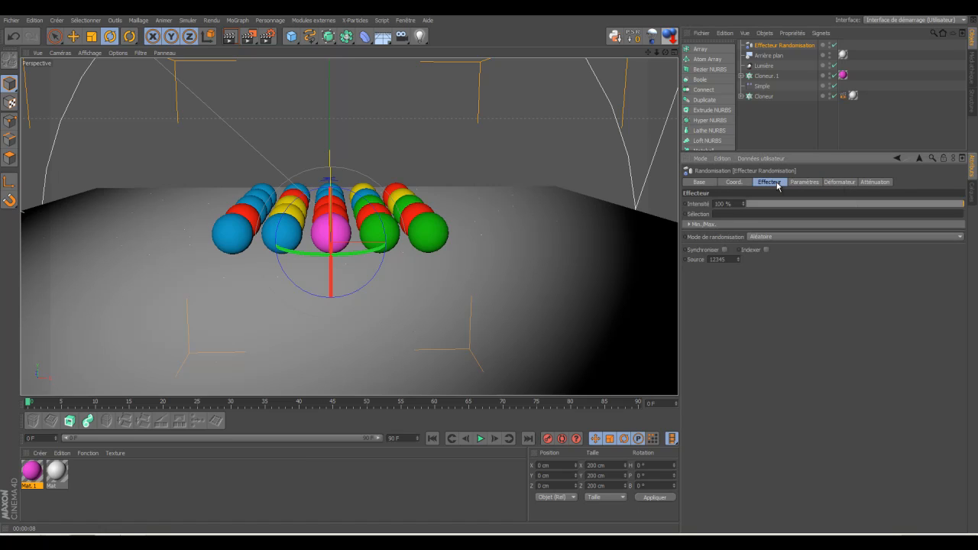
left_click(739, 260)
left_click(738, 260)
left_click(738, 260)
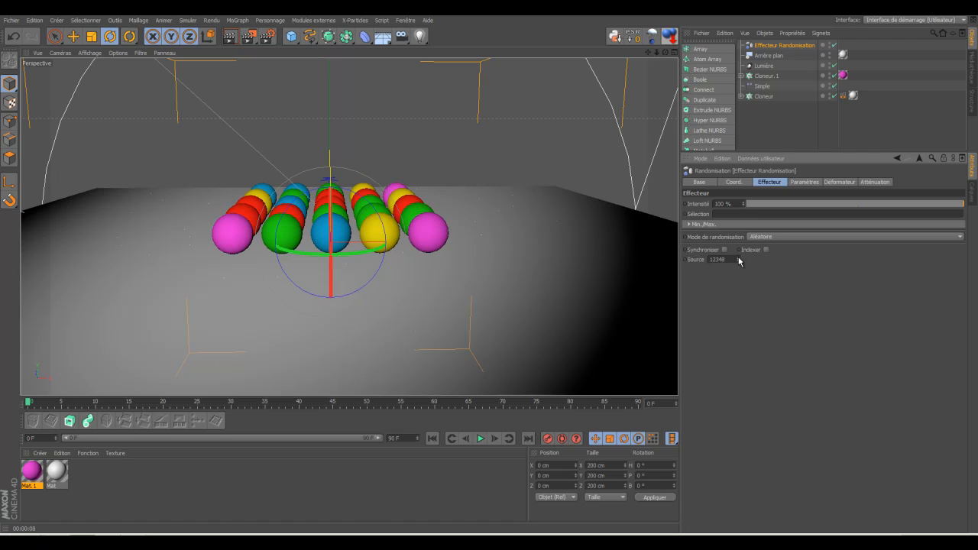
left_click(738, 260)
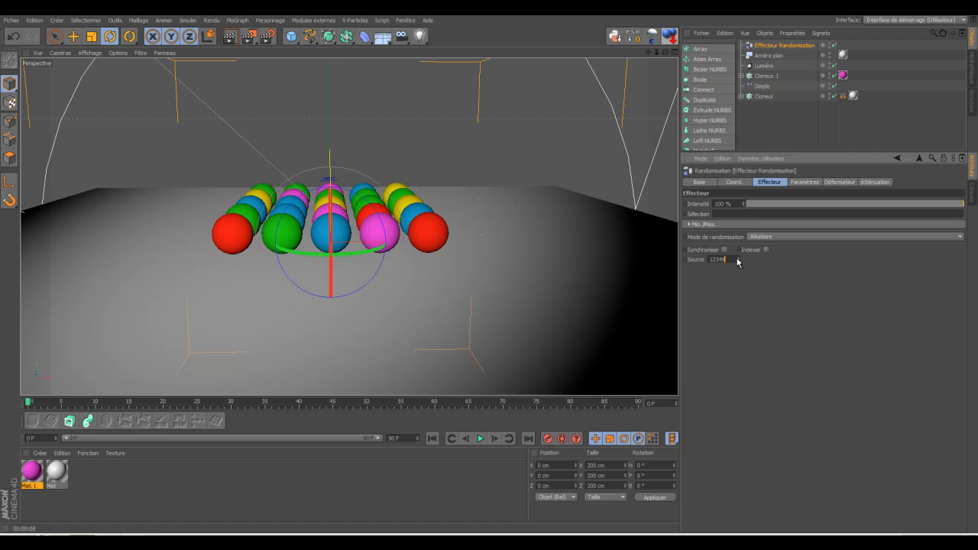
left_click(739, 260)
left_click(738, 260)
left_click(738, 259)
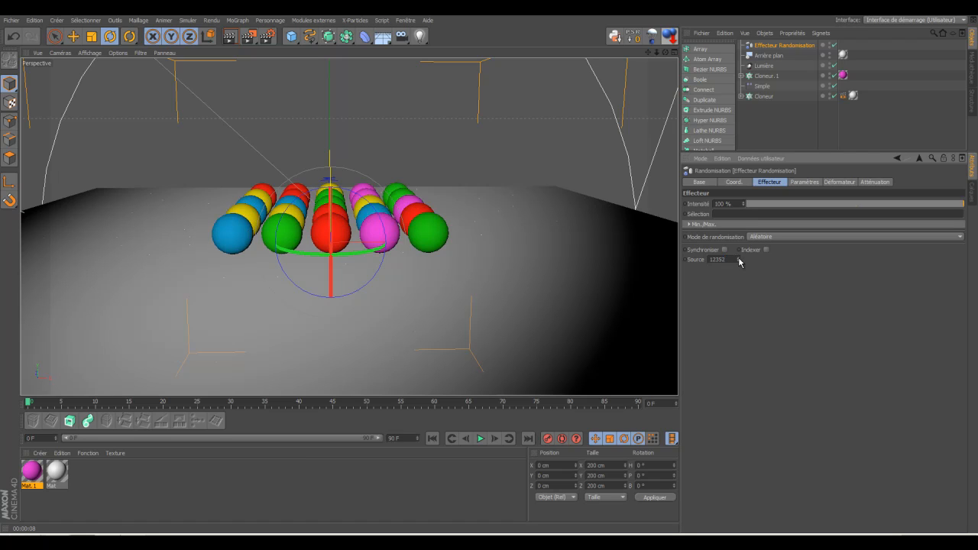
left_click(739, 260)
left_click(738, 260)
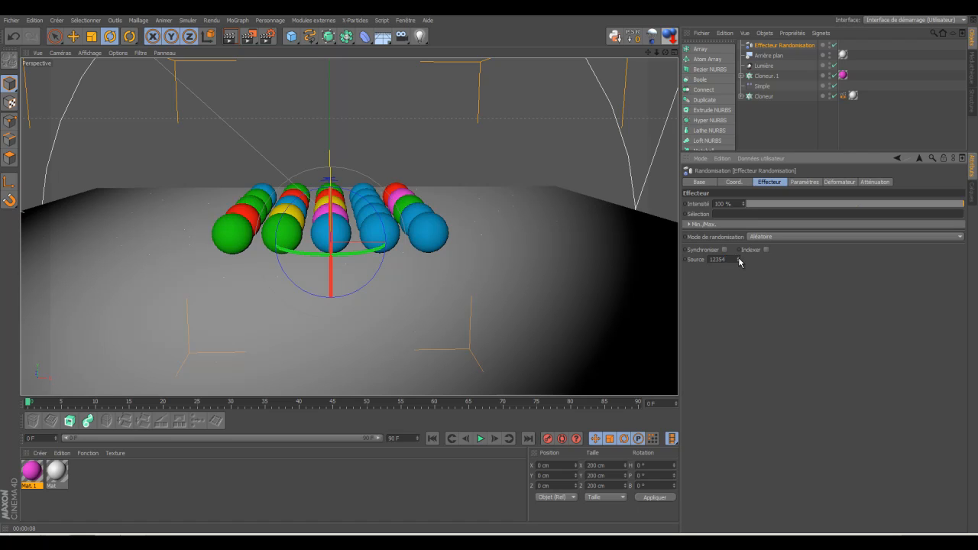
left_click(738, 260)
left_click(738, 260)
left_click(738, 260)
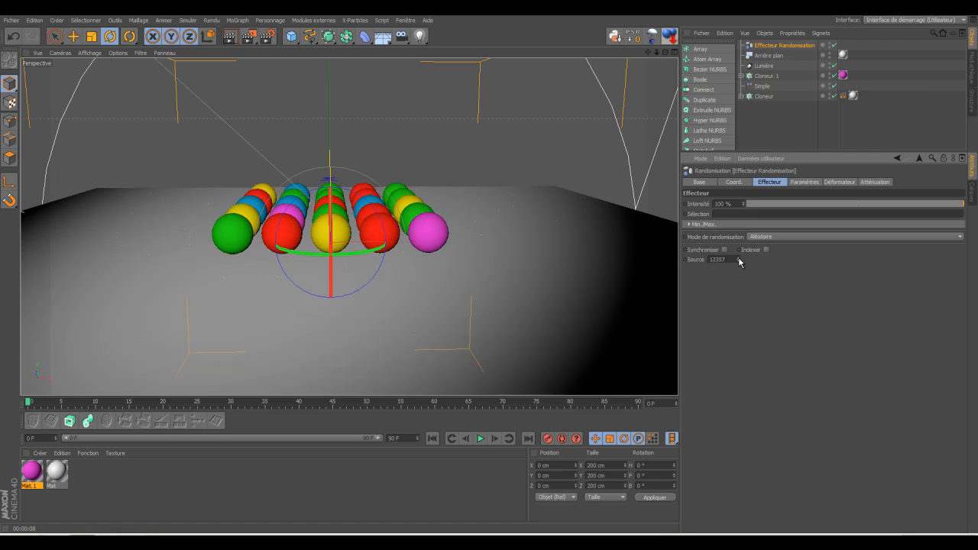
left_click(739, 260)
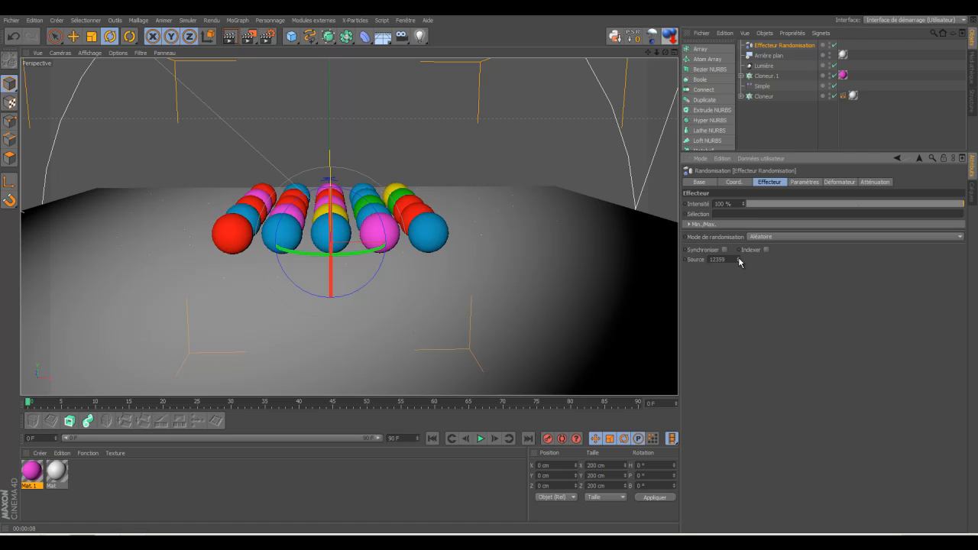
left_click(738, 260)
left_click(738, 260)
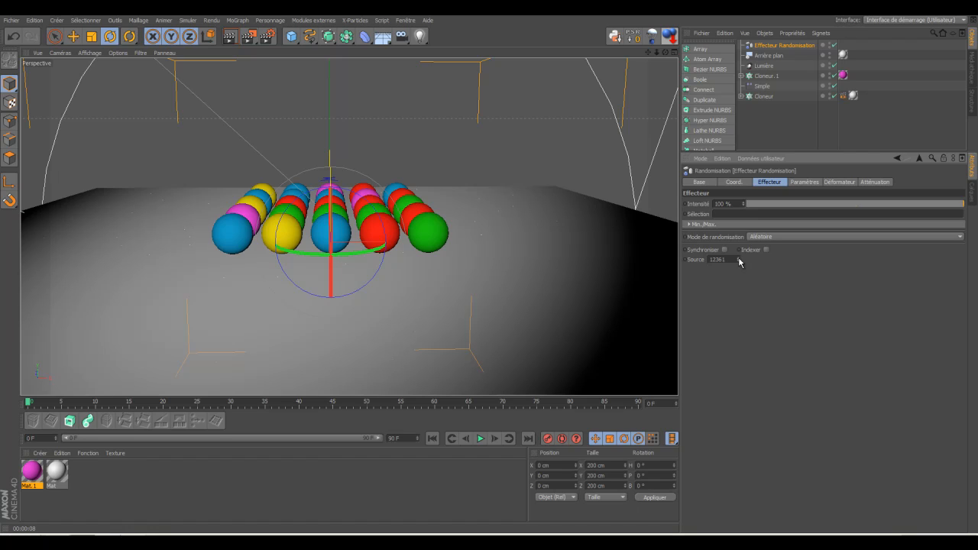
left_click(231, 36)
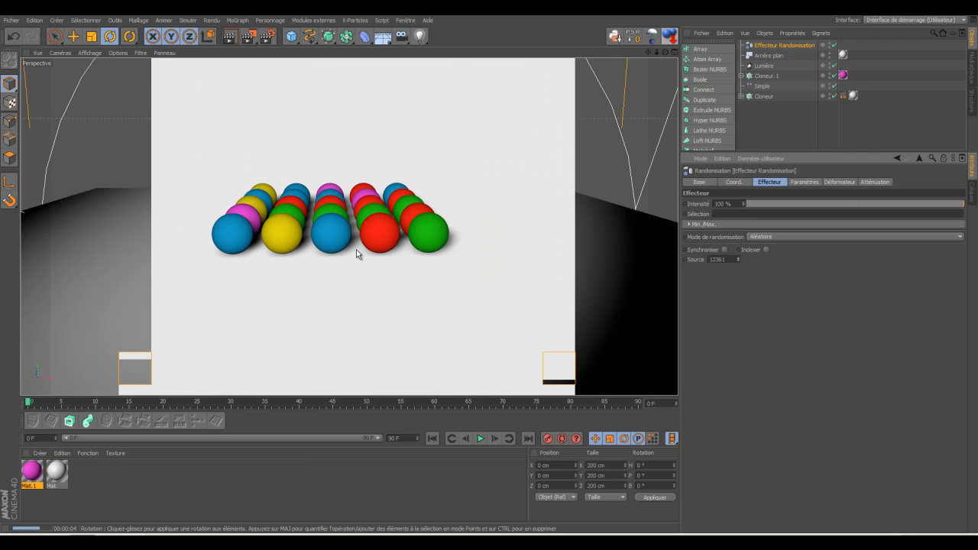
- Review the Matière Multi textures and Texture 1's shader options in Mat.1's Couleur channel, then close the material editor
double_click(34, 475)
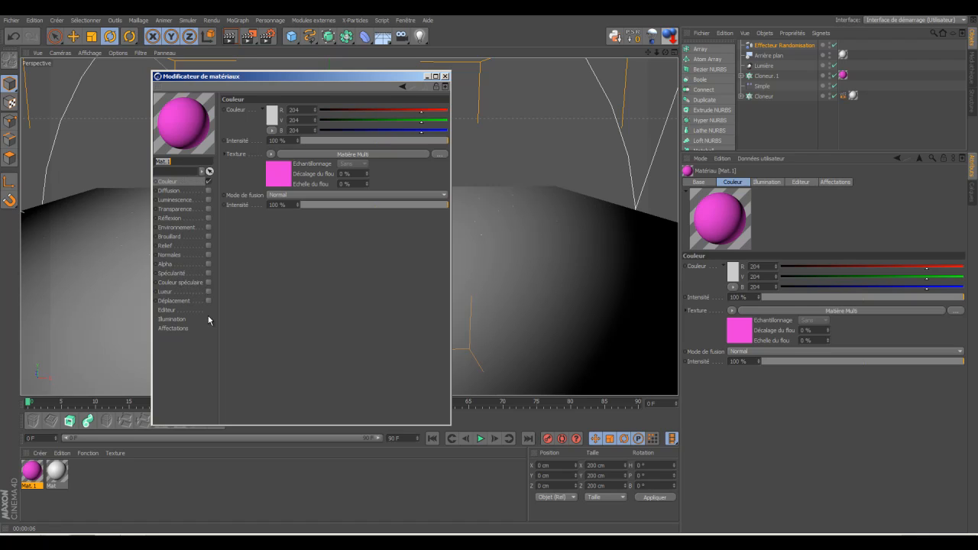
left_click_drag(257, 73, 652, 81)
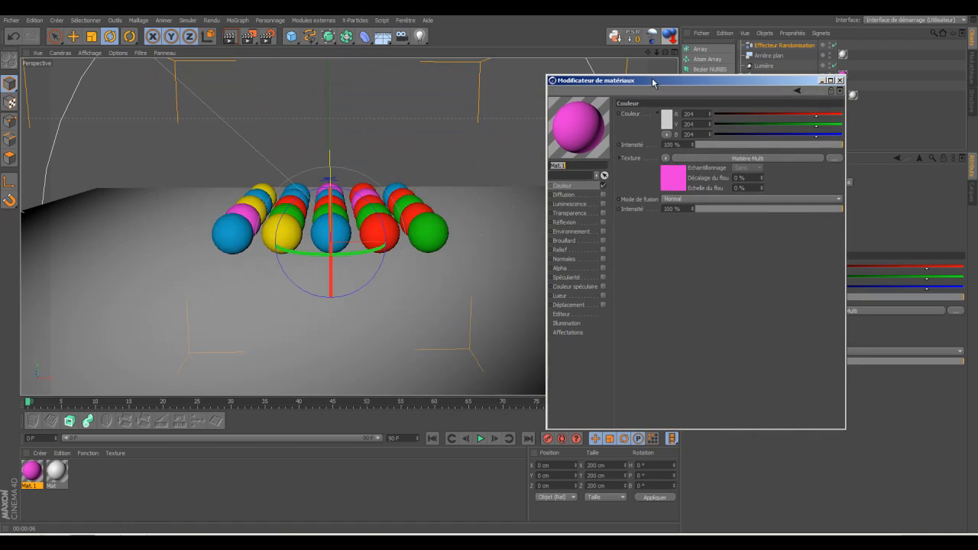
left_click(667, 159)
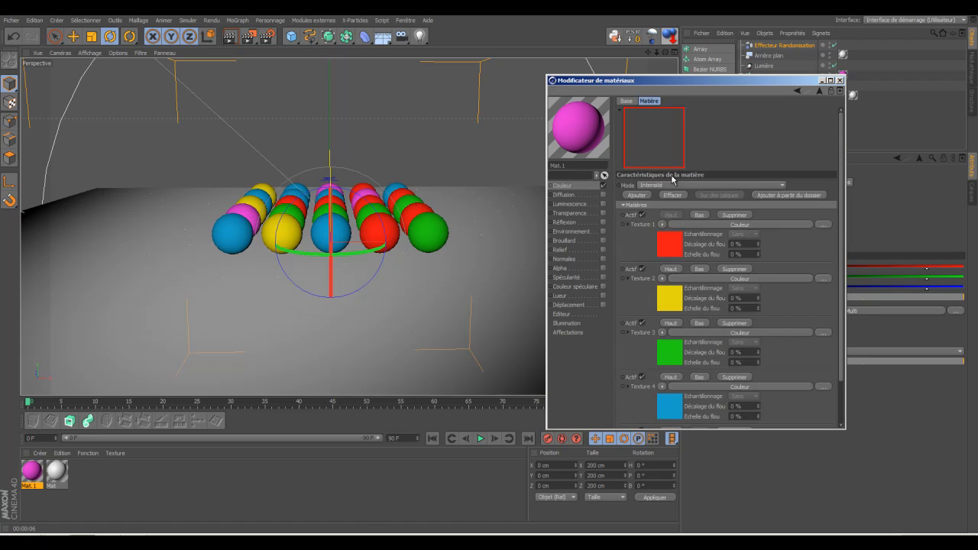
left_click(663, 225)
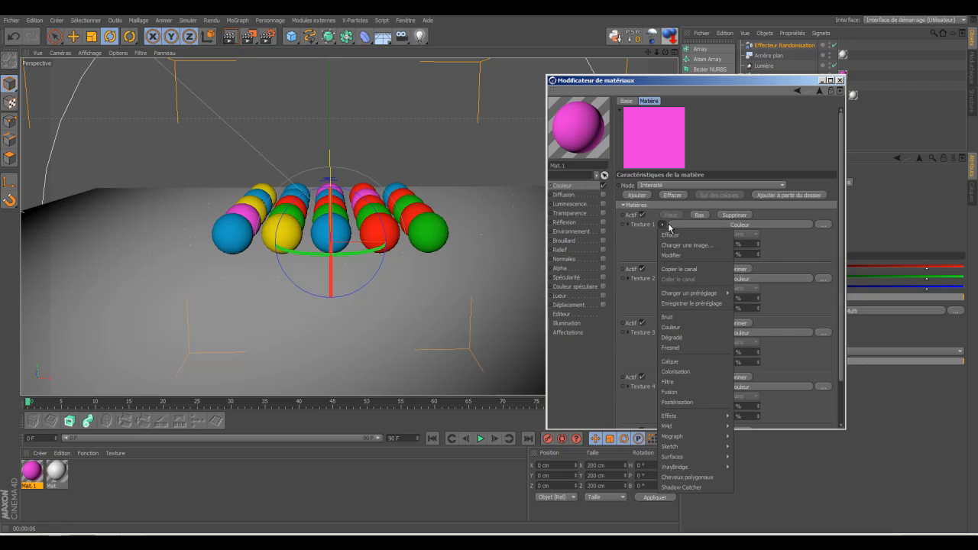
left_click(632, 246)
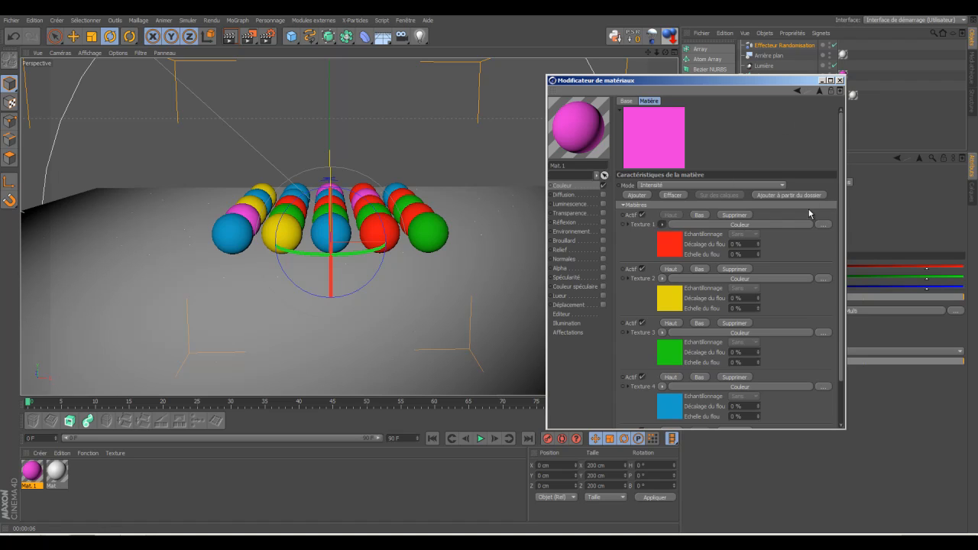
left_click_drag(842, 200, 839, 163)
left_click_drag(720, 77, 720, 181)
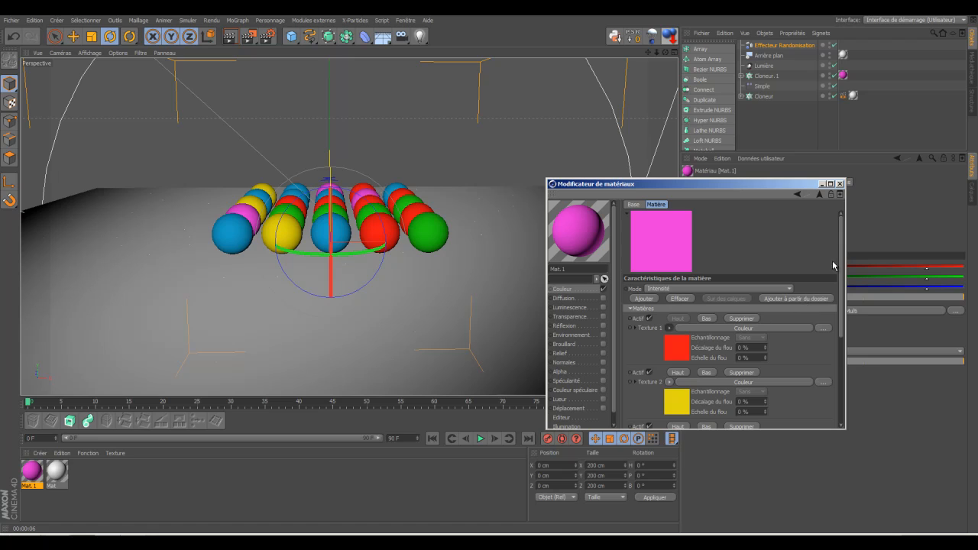
mouse_move(843, 302)
left_mouse_down()
mouse_move(847, 386)
mouse_move(842, 299)
left_mouse_up()
left_click(840, 184)
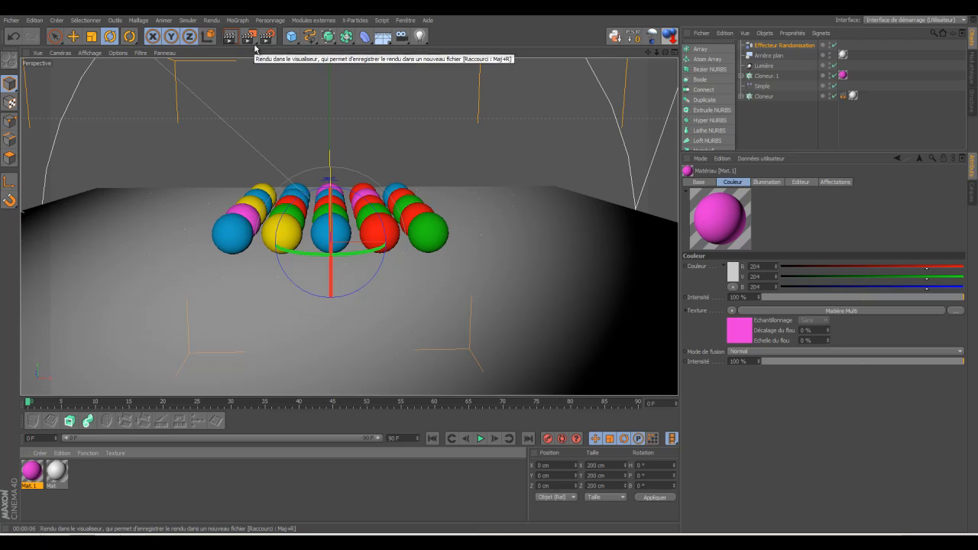
- Play the collision animation to check the multi-colour spheres, stop it and return to frame 0
left_click(480, 439)
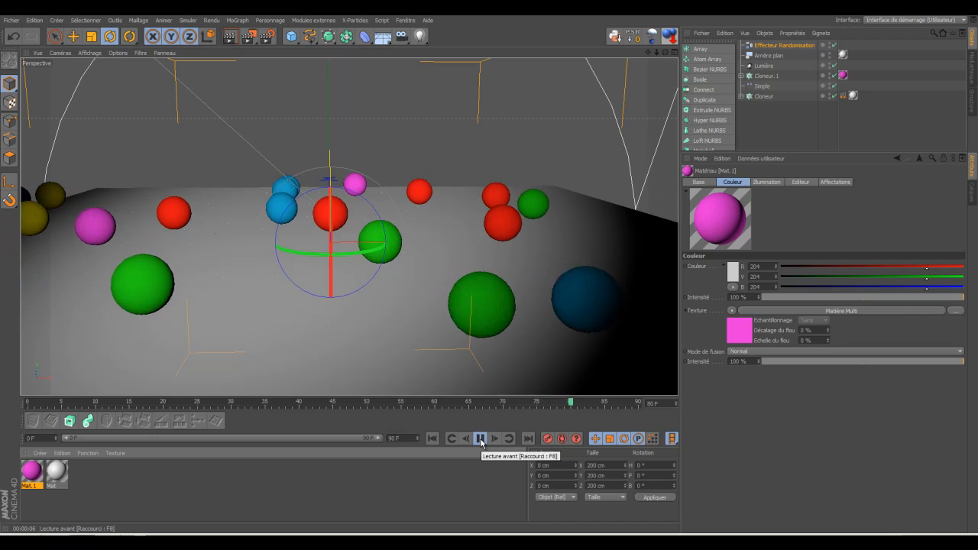
left_click(481, 439)
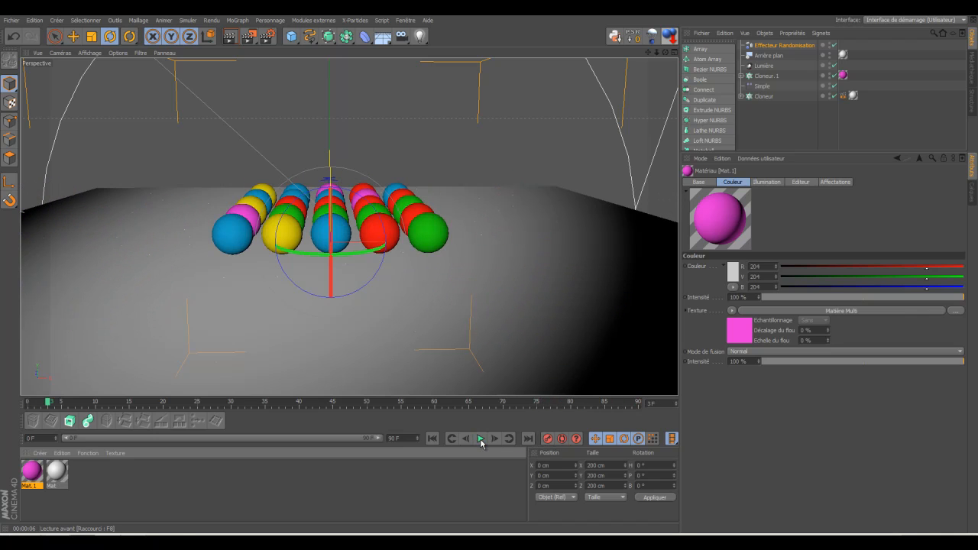
left_click(432, 438)
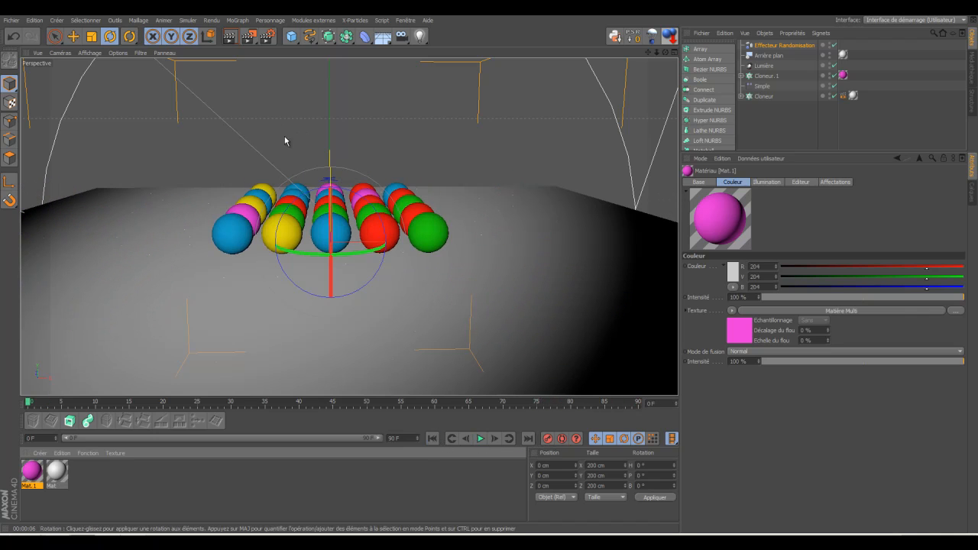